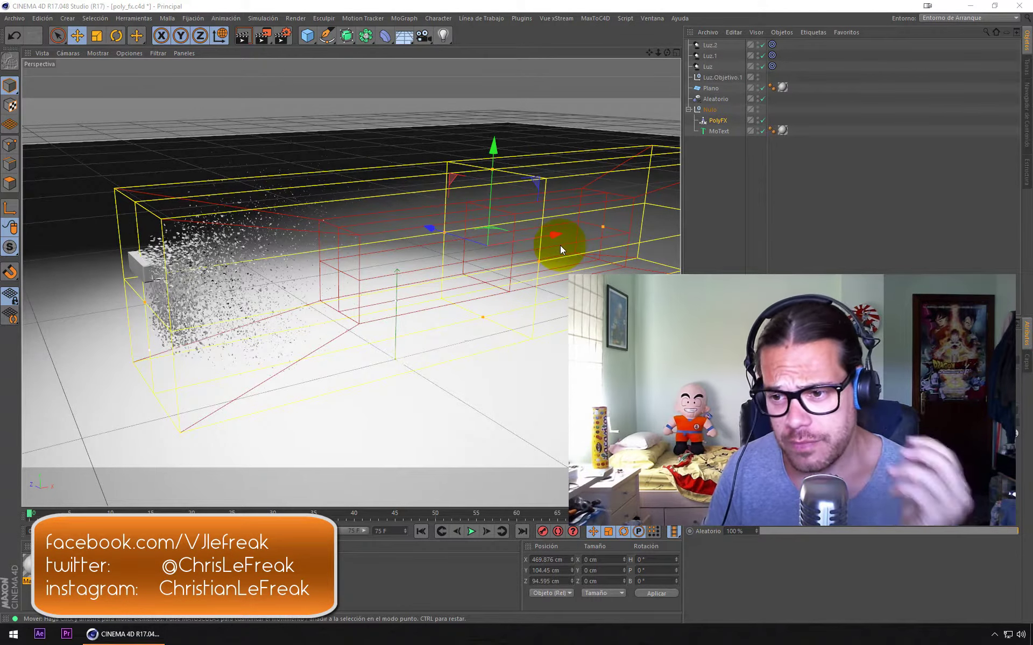
# - Slide the falloff further along TUTORIAL so the letters break into scattered fragments
pyautogui.moveTo(553, 238)
pyautogui.mouseDown()
pyautogui.moveTo(624, 236)
pyautogui.moveTo(694, 285)
pyautogui.moveTo(640, 236)
pyautogui.moveTo(449, 250)
pyautogui.moveTo(671, 227)
pyautogui.moveTo(705, 213)
pyautogui.mouseUp()
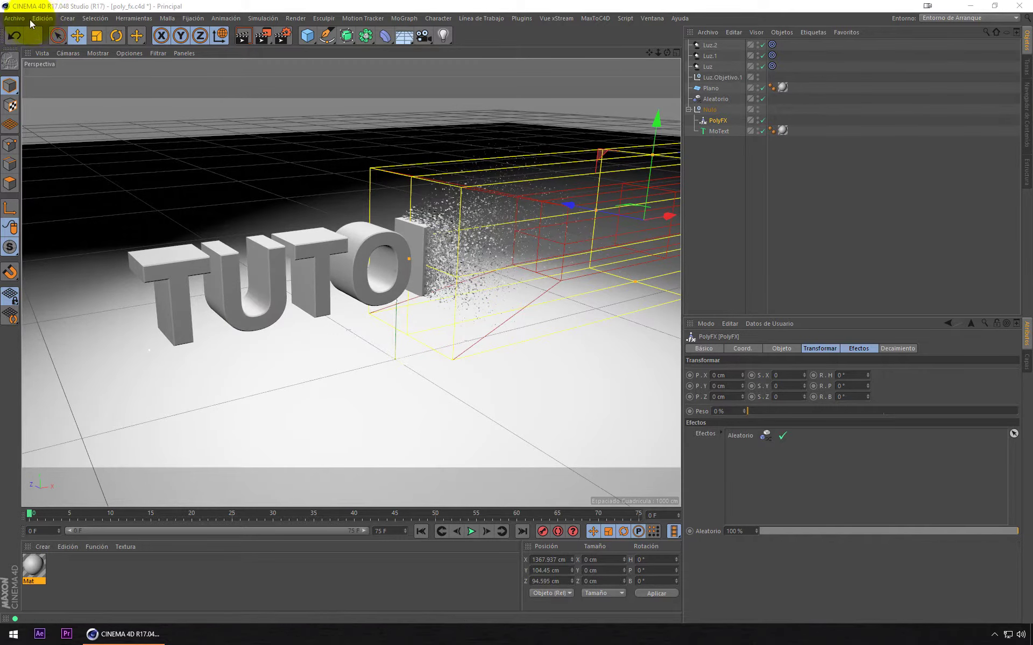
pyautogui.click(23, 18)
# - Start a new scene, delete the default cube and add a MoText object
pyautogui.click(356, 255)
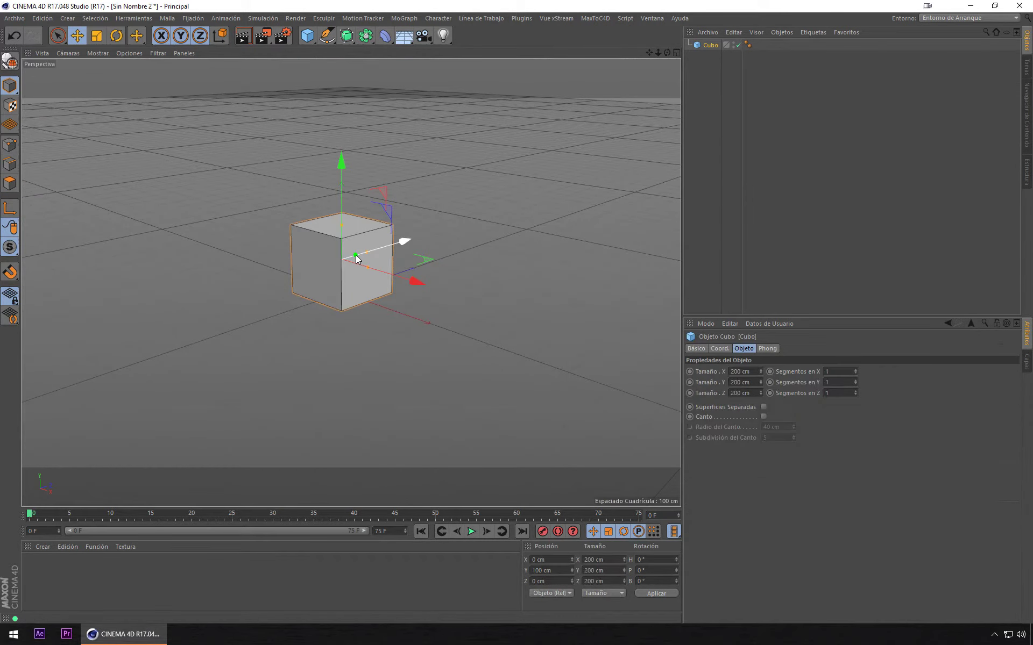
pyautogui.press('Delete')
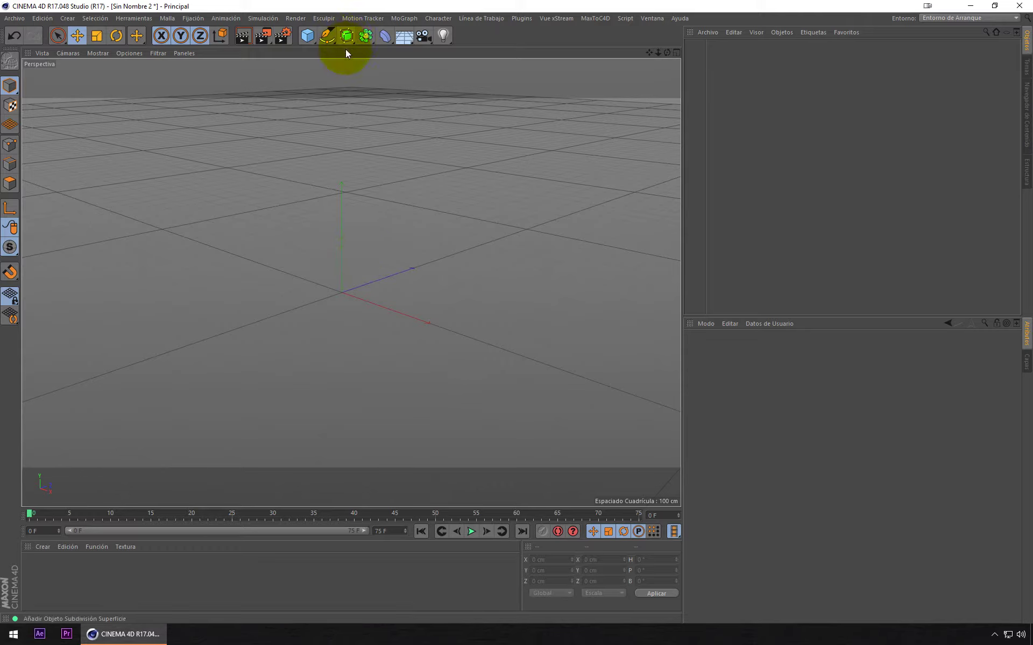
pyautogui.click(404, 18)
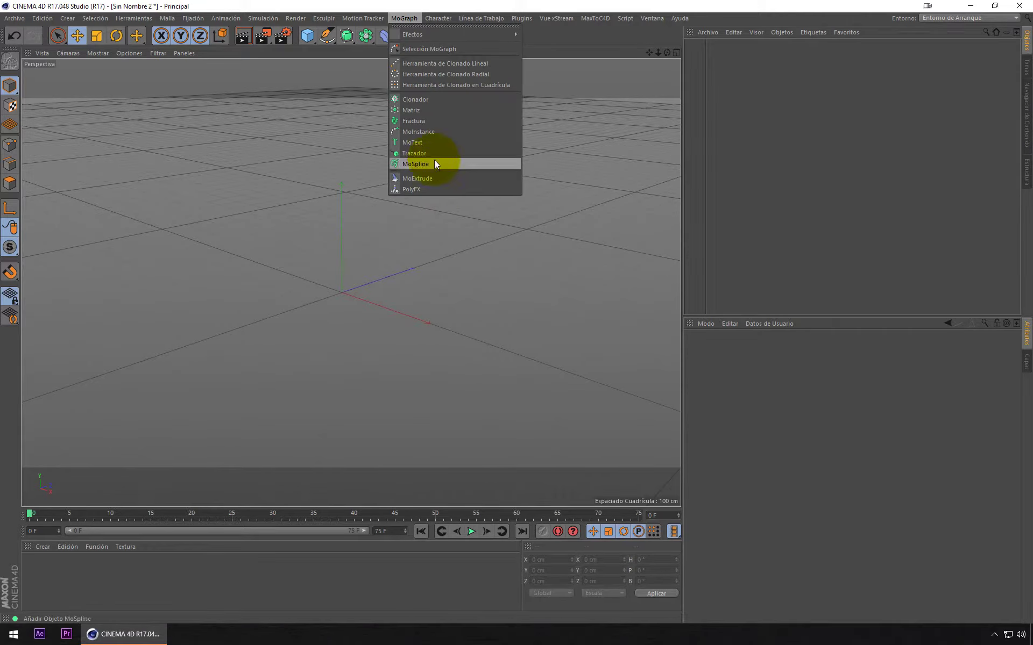
pyautogui.click(436, 143)
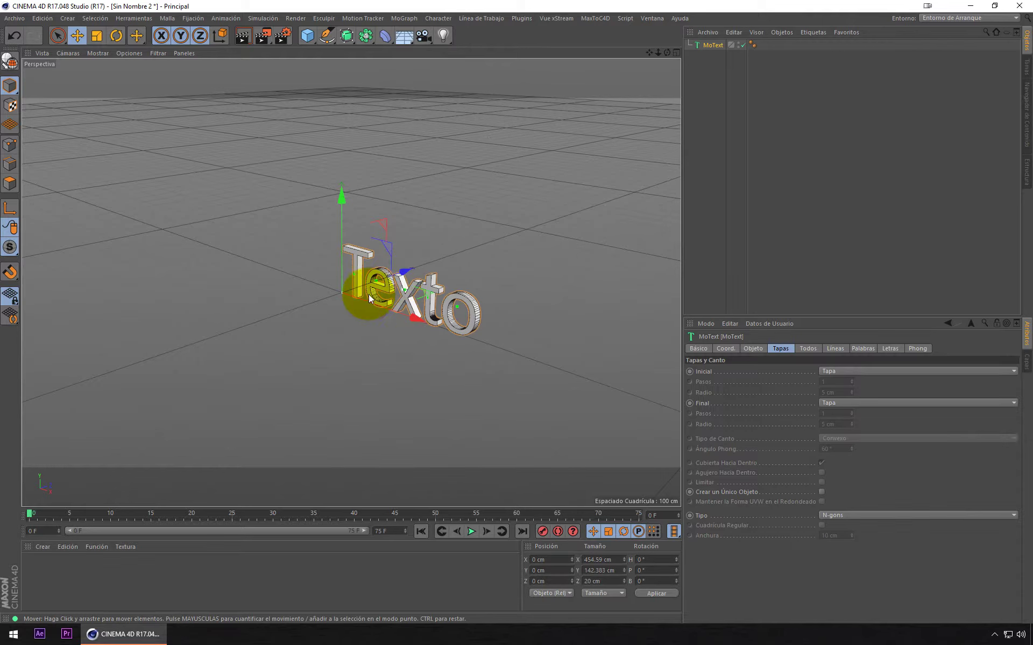
# - Centre-align the MoText, change its text to TUTORIAL and extrude it to 87 cm depth
pyautogui.click(752, 348)
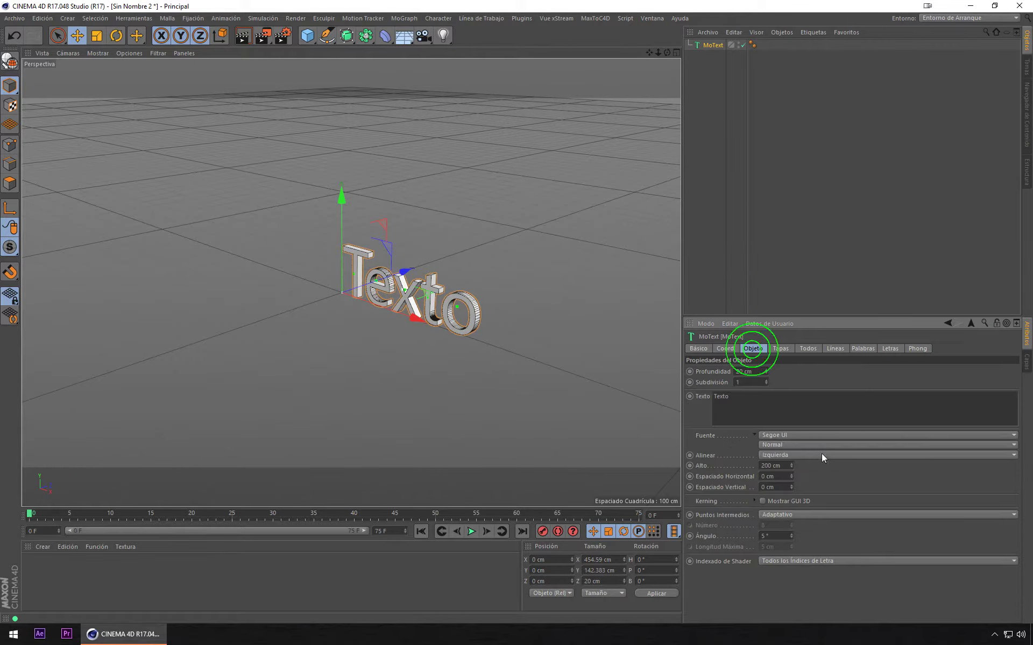
pyautogui.click(808, 455)
pyautogui.click(801, 478)
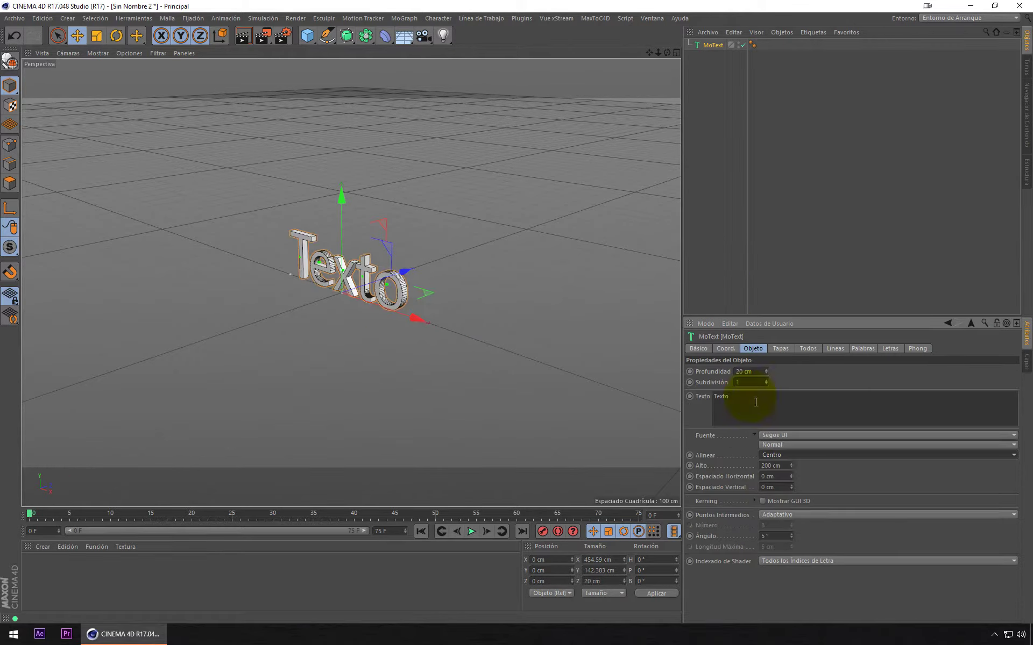
pyautogui.moveTo(749, 398); pyautogui.dragTo(705, 397)
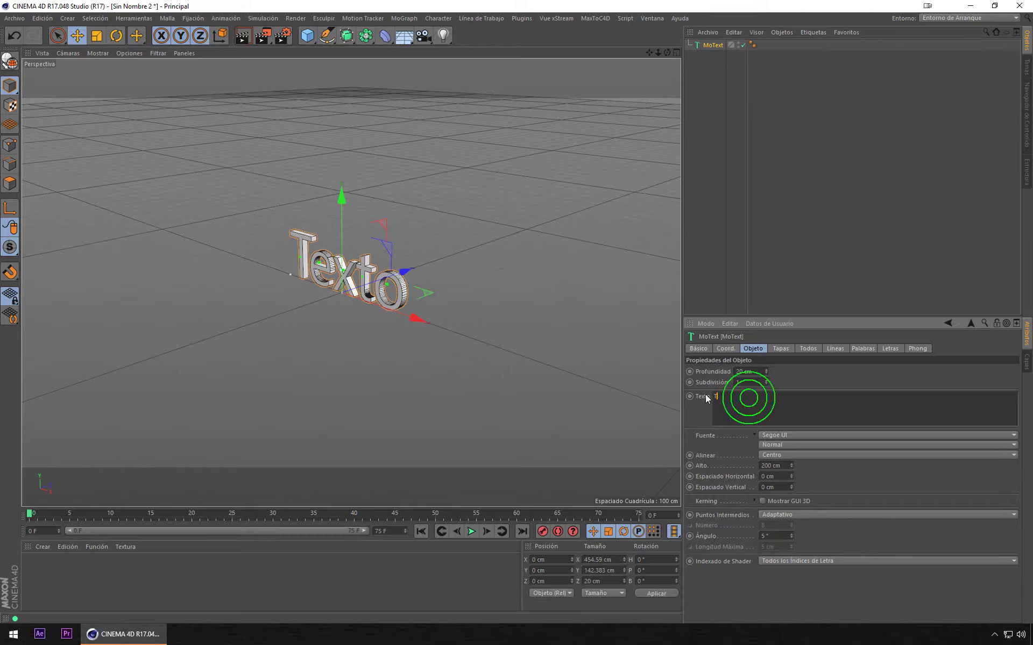
pyautogui.write('TUTORIAL')
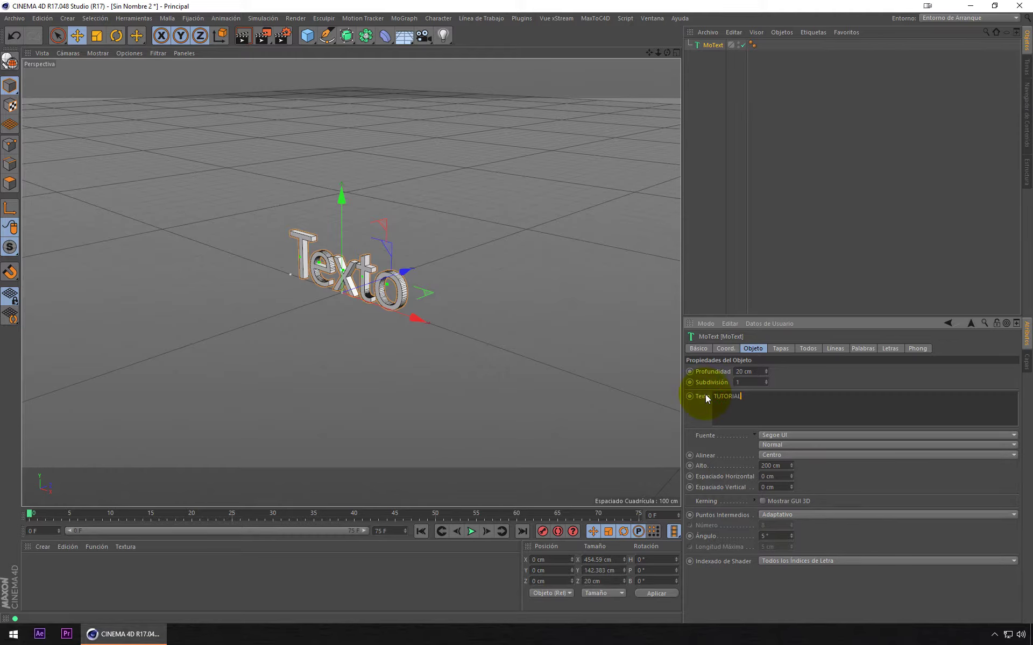
pyautogui.click(871, 496)
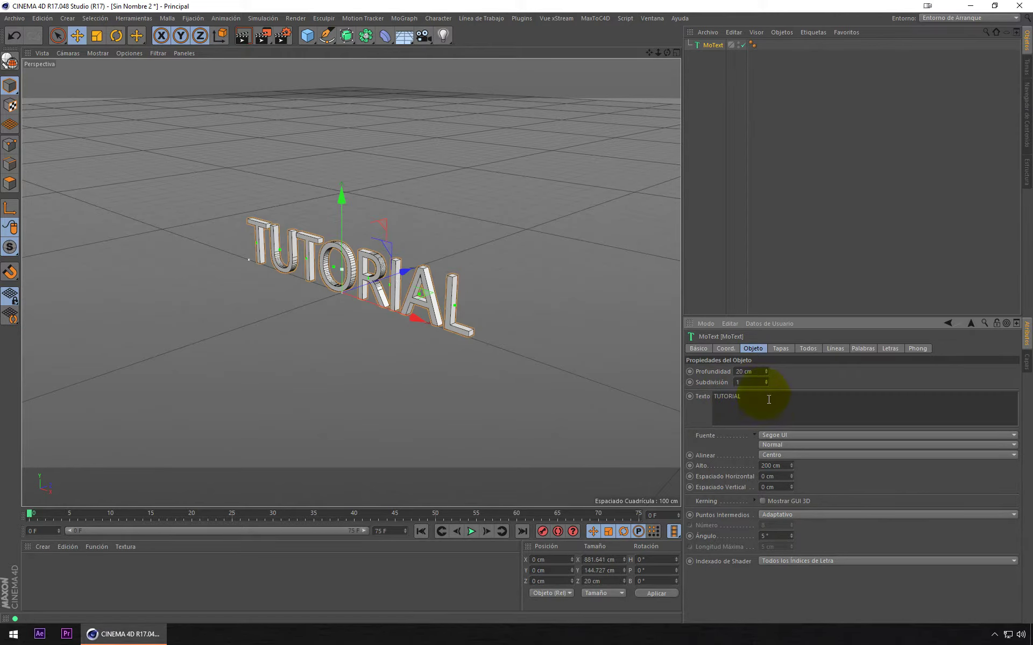
pyautogui.moveTo(766, 372)
pyautogui.mouseDown()
pyautogui.moveTo(765, 344)
pyautogui.moveTo(766, 370)
pyautogui.mouseUp()
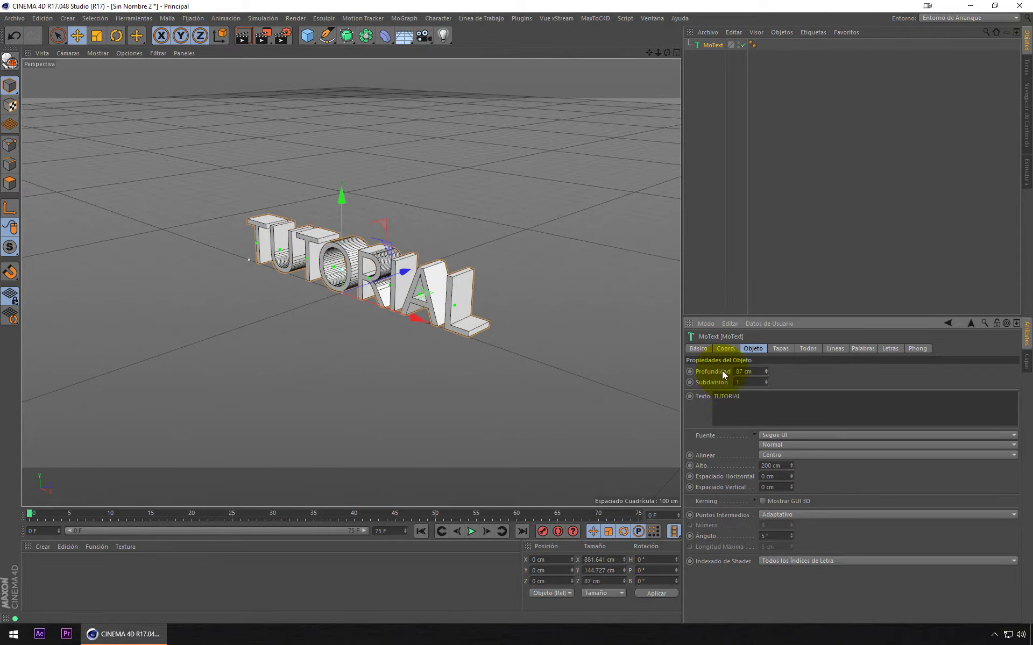
pyautogui.moveTo(313, 334)
pyautogui.keyDown('alt'); pyautogui.mouseDown()
pyautogui.moveTo(443, 331)
pyautogui.moveTo(270, 308)
pyautogui.moveTo(318, 351)
pyautogui.moveTo(378, 353)
pyautogui.moveTo(335, 355)
pyautogui.mouseUp(); pyautogui.keyUp('alt')
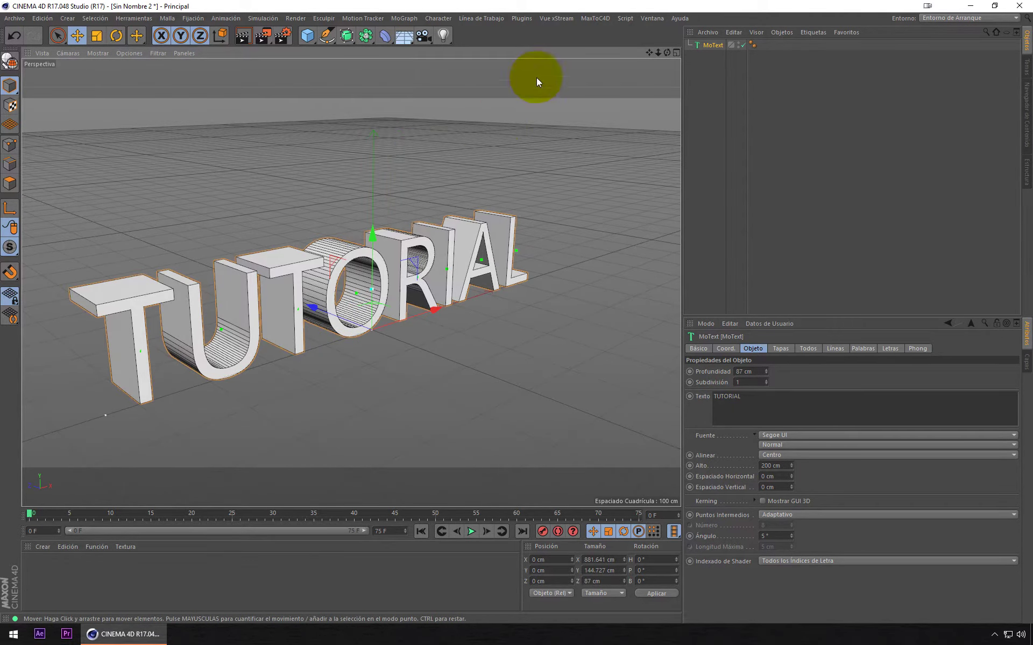
pyautogui.click(407, 20)
pyautogui.moveTo(412, 34)
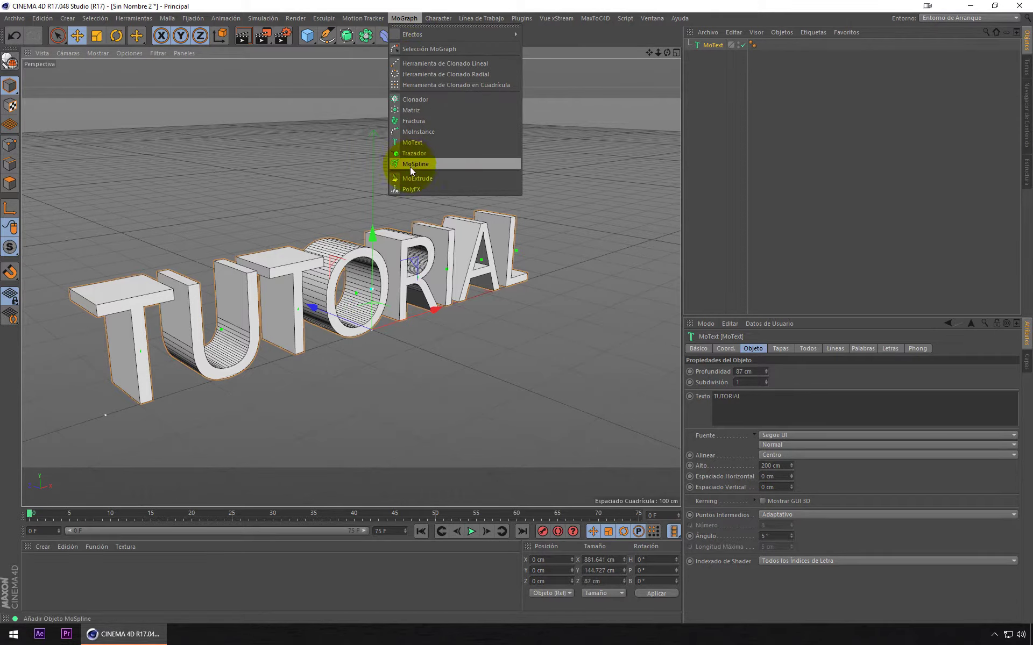
# - Add a PolyFX object and review its Object and Transform settings, trying an X offset
pyautogui.click(412, 190)
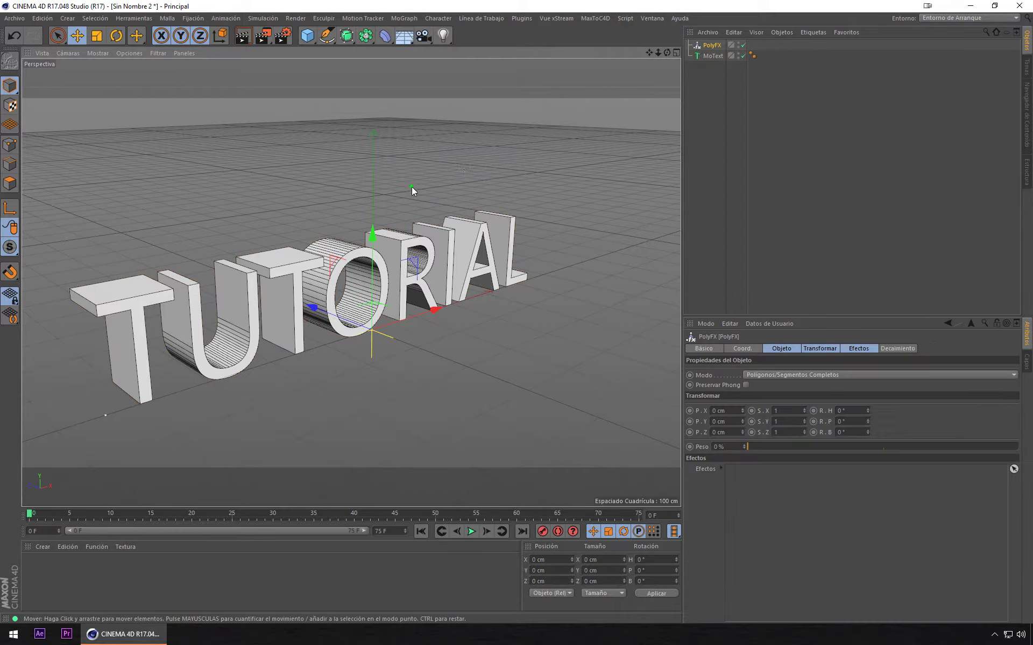
pyautogui.click(687, 103)
pyautogui.click(710, 47)
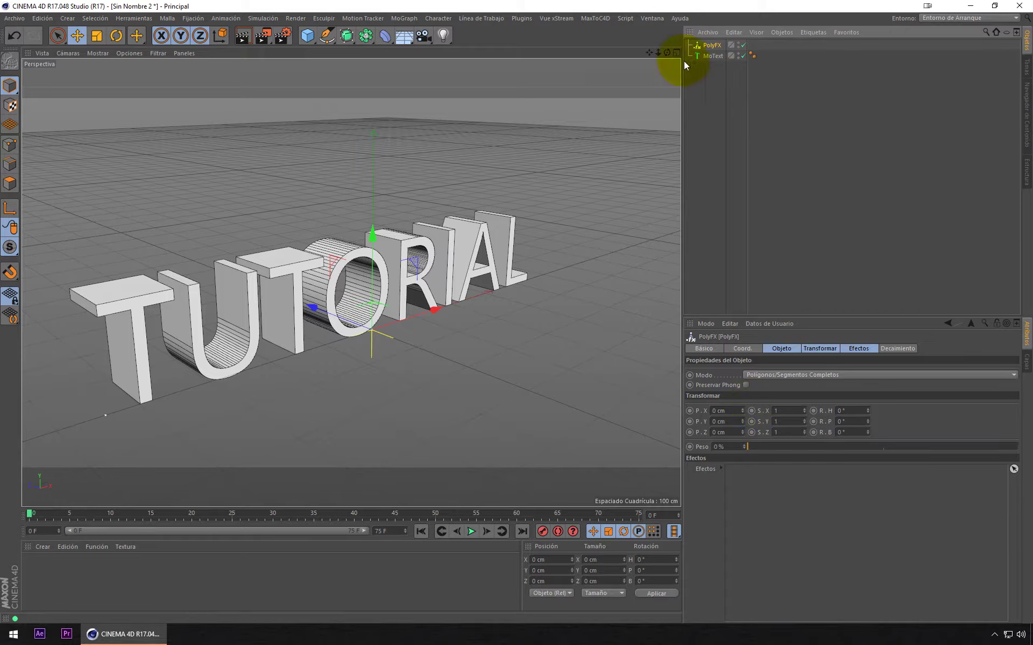
pyautogui.click(713, 55)
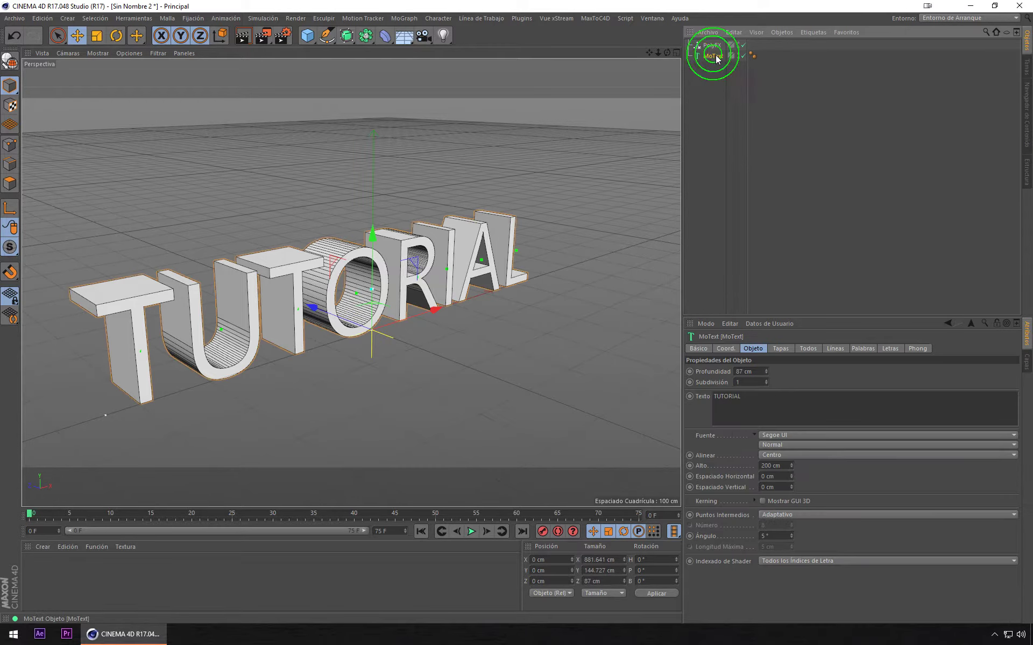
pyautogui.click(715, 47)
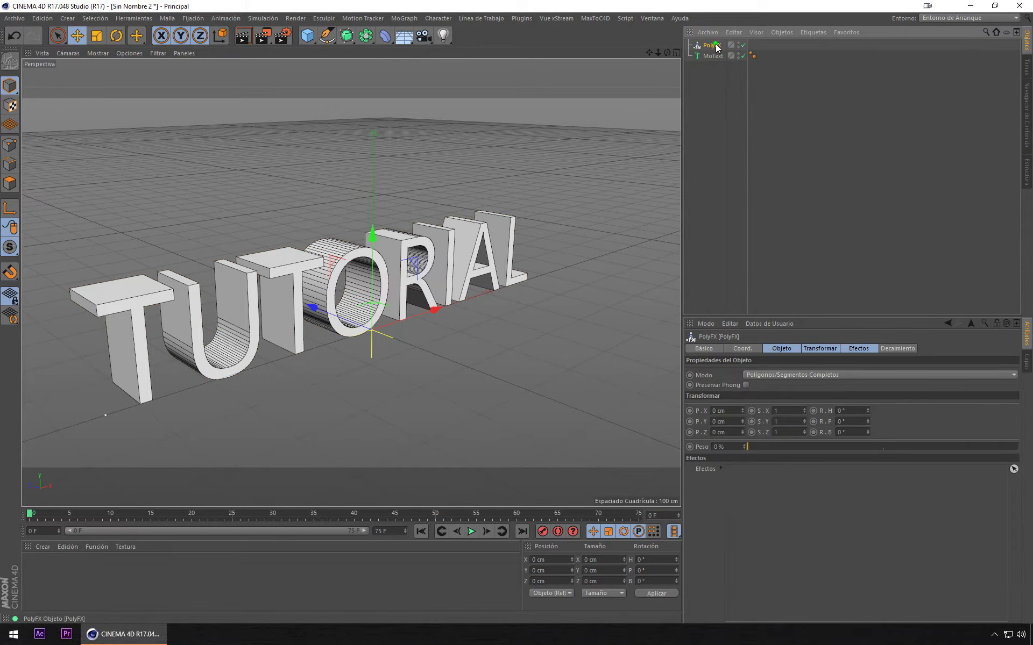
pyautogui.click(780, 348)
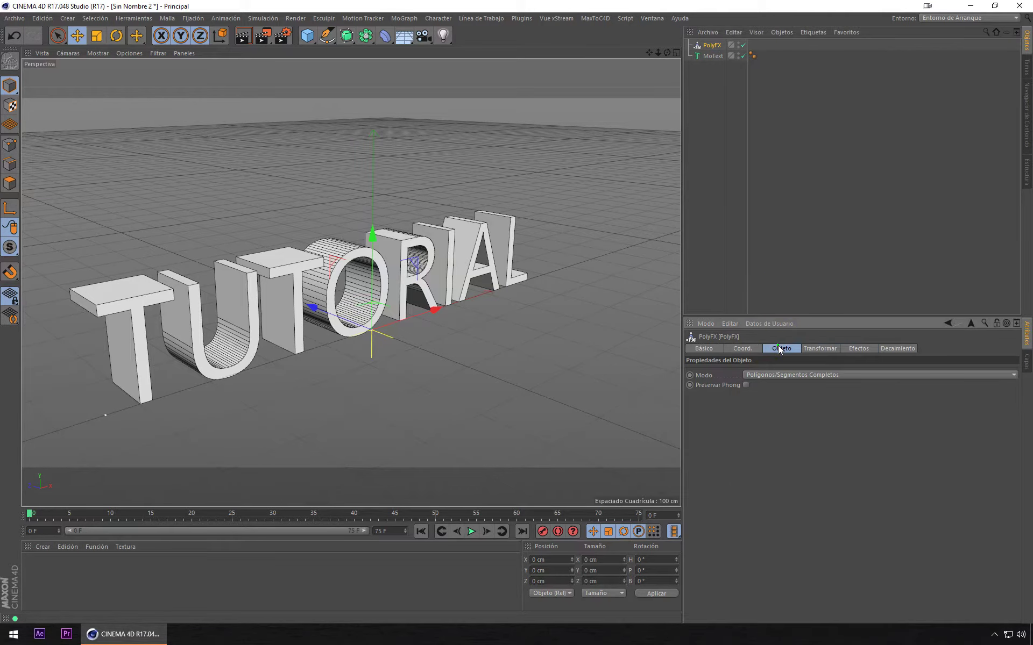
pyautogui.click(815, 348)
pyautogui.click(849, 347)
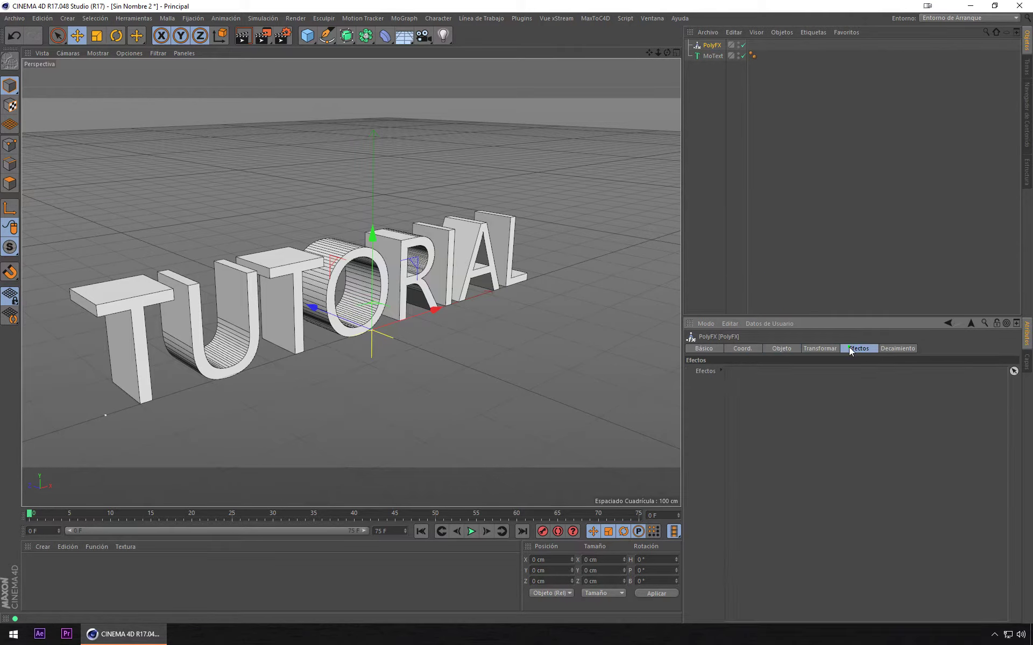
pyautogui.moveTo(743, 375)
pyautogui.mouseDown()
pyautogui.moveTo(670, 366)
pyautogui.moveTo(743, 425)
pyautogui.mouseUp()
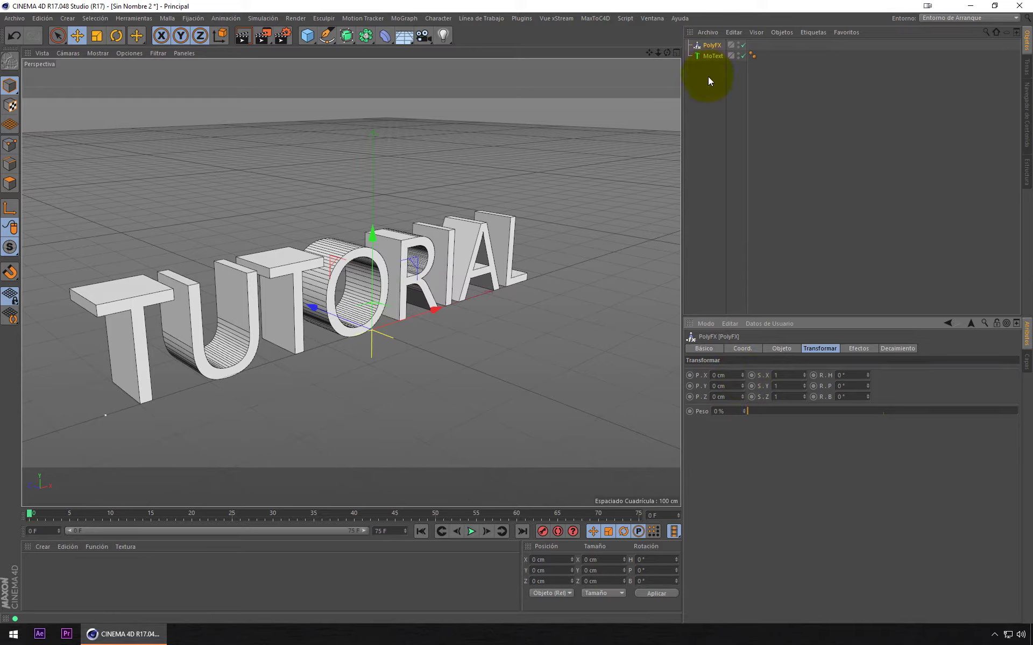
# - Add a Null and group PolyFX and MoText under it
pyautogui.click(307, 37)
pyautogui.click(340, 51)
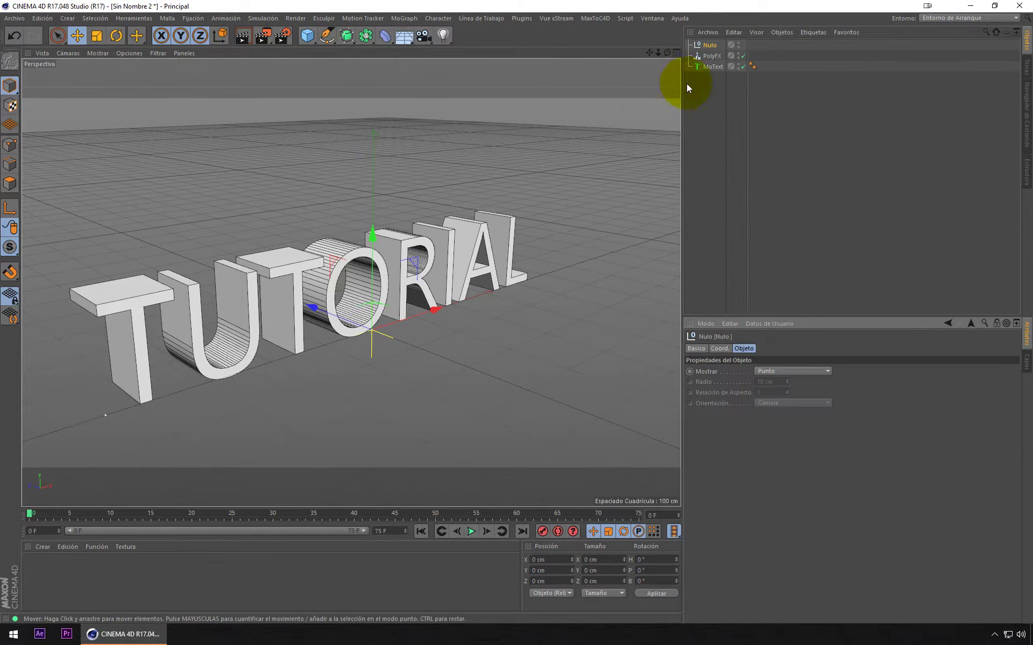
pyautogui.moveTo(717, 86); pyautogui.dragTo(713, 69)
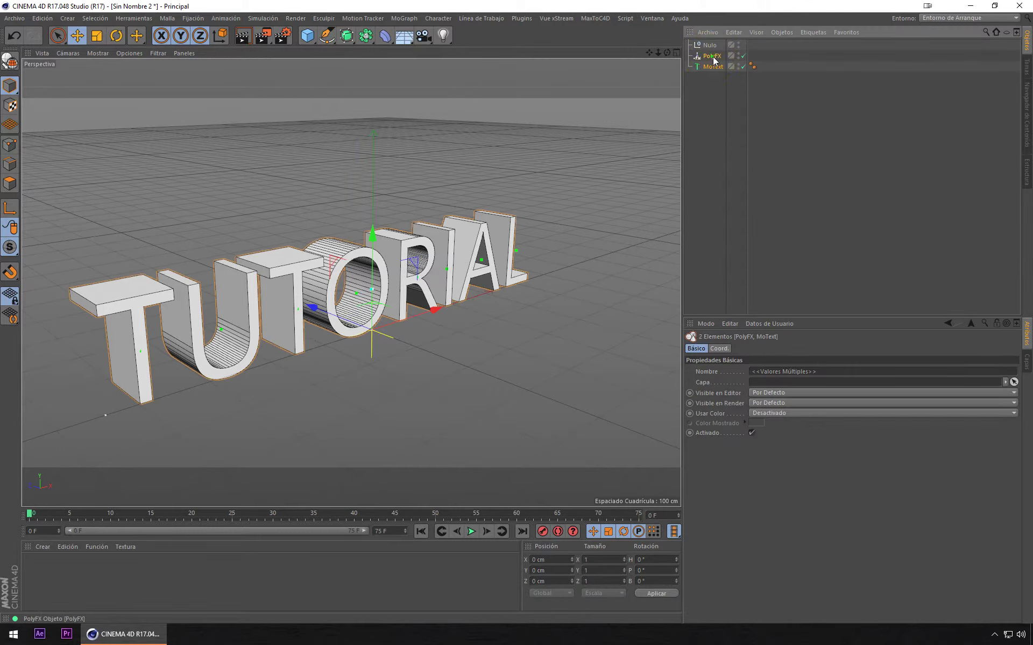
pyautogui.moveTo(713, 64); pyautogui.dragTo(713, 44)
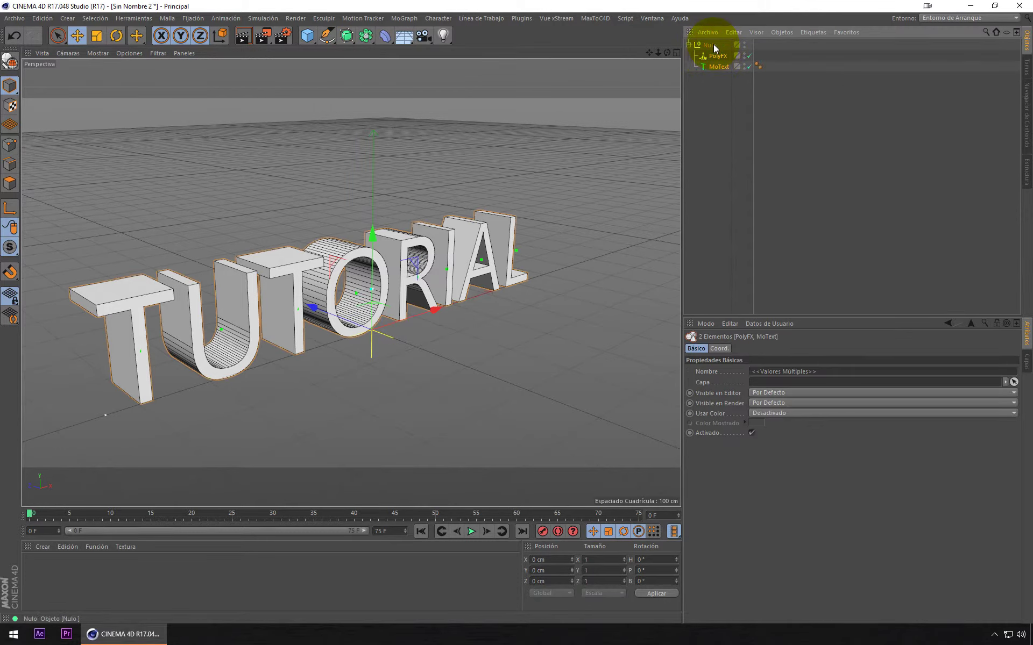
pyautogui.click(713, 45)
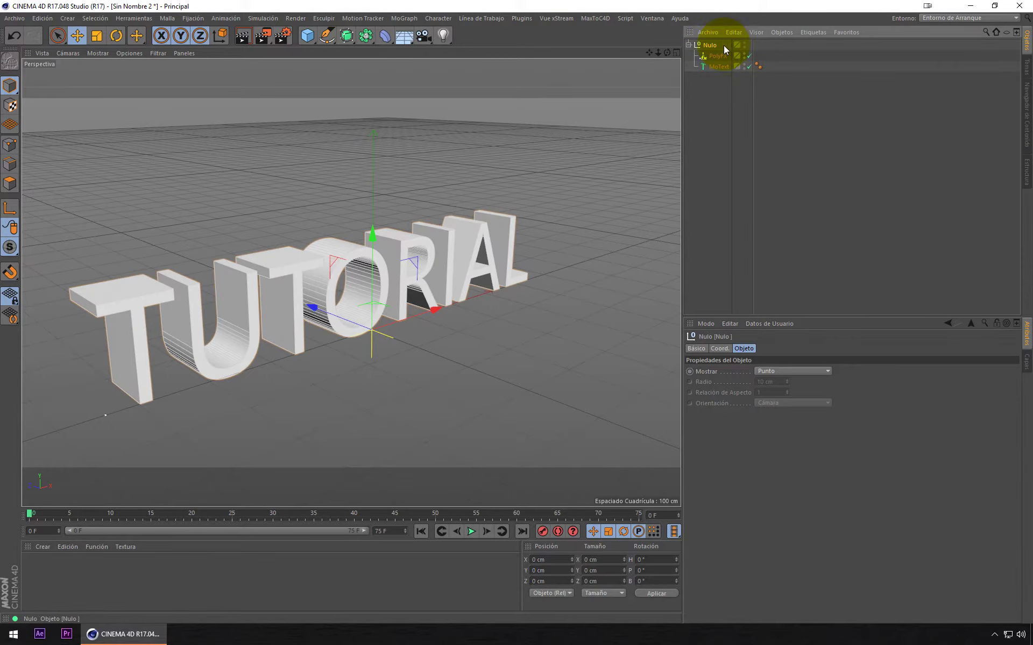
pyautogui.click(727, 78)
pyautogui.click(715, 45)
# - Test a PolyFX X offset that splits the text, then reset it to 0 cm
pyautogui.click(716, 56)
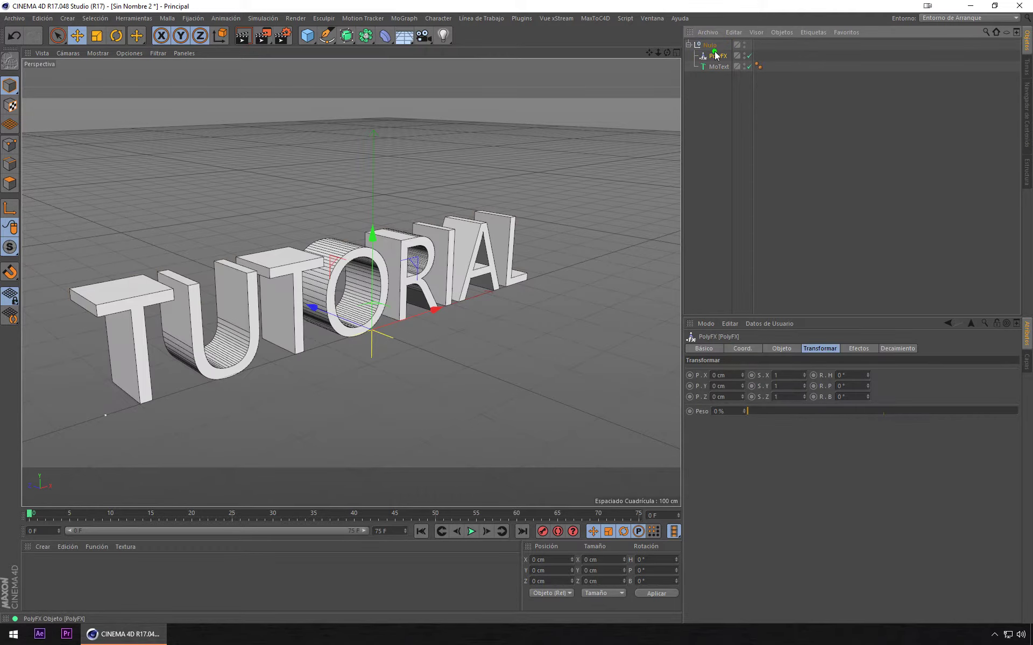
pyautogui.moveTo(748, 376); pyautogui.dragTo(740, 382)
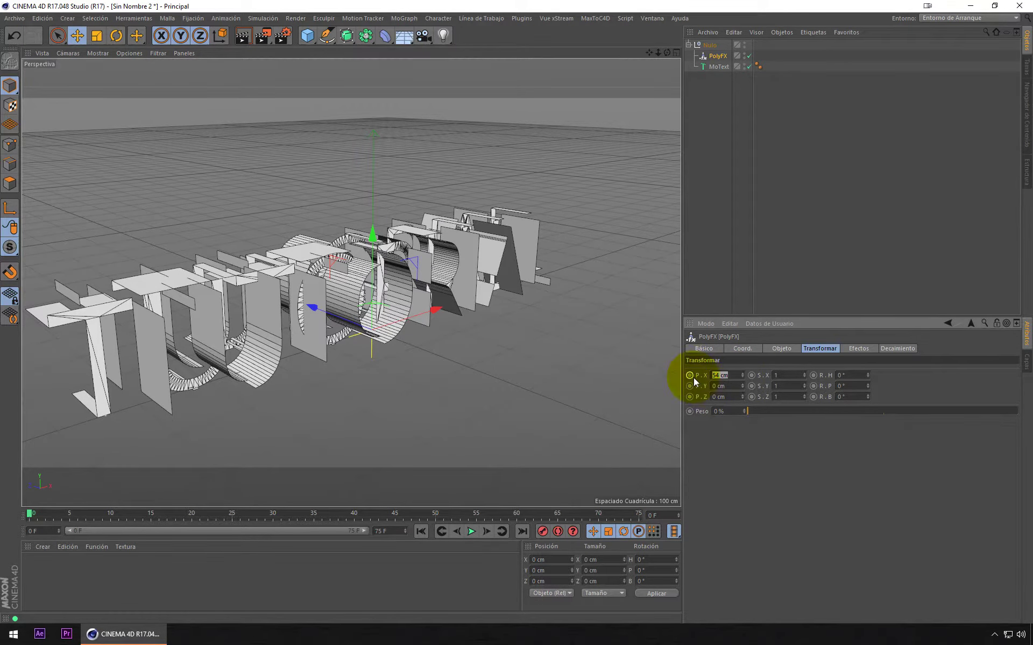
pyautogui.write('0')
pyautogui.press('Return')
pyautogui.click(770, 526)
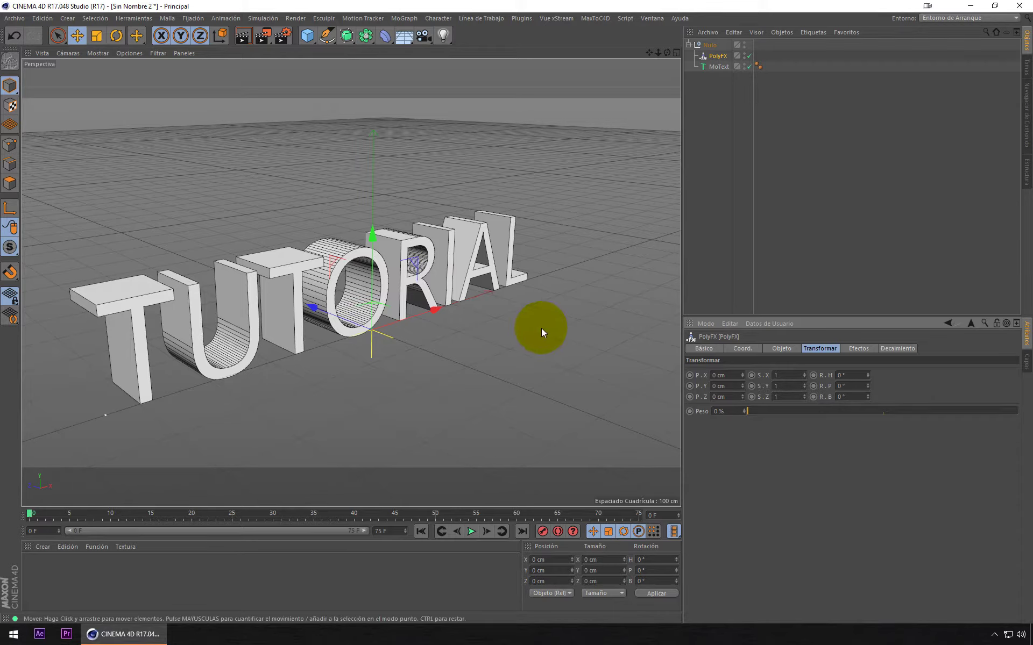
pyautogui.click(720, 67)
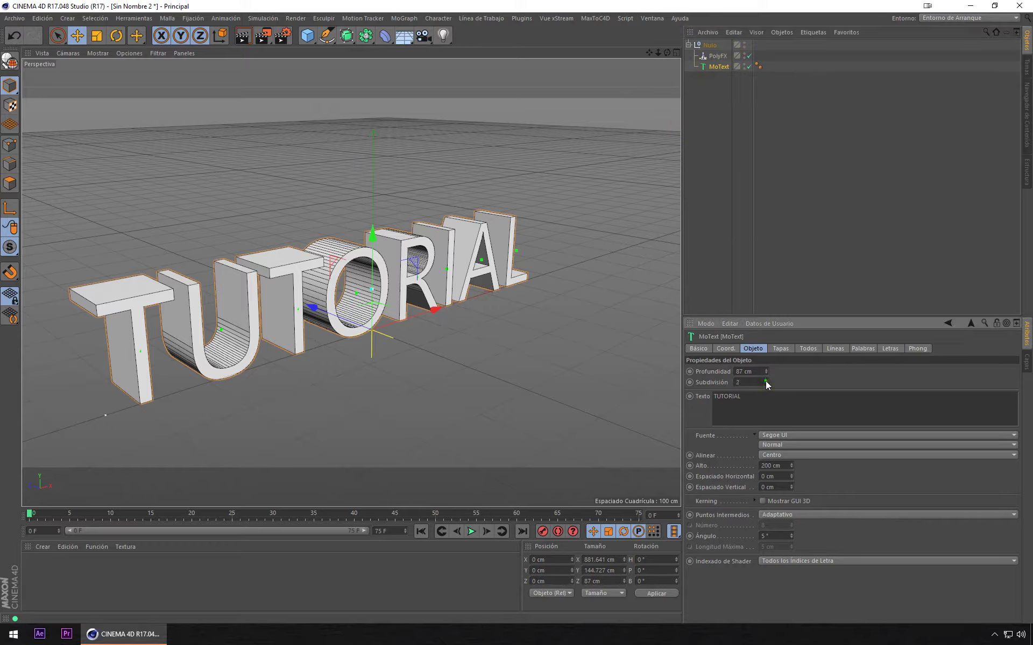
pyautogui.moveTo(767, 382); pyautogui.dragTo(767, 365)
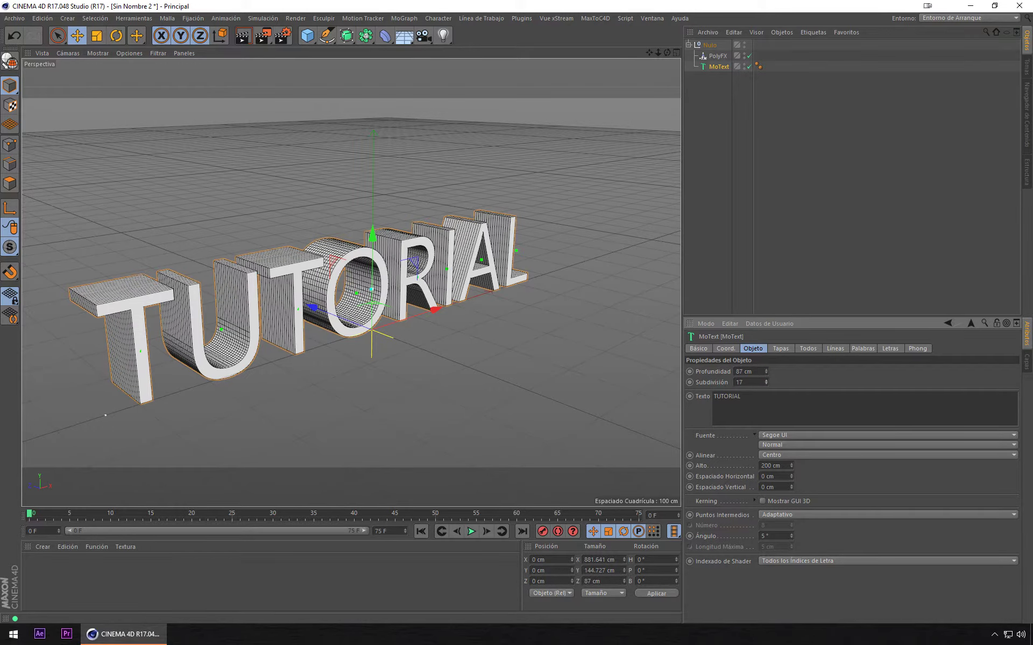
pyautogui.scroll(2, 292, 308)
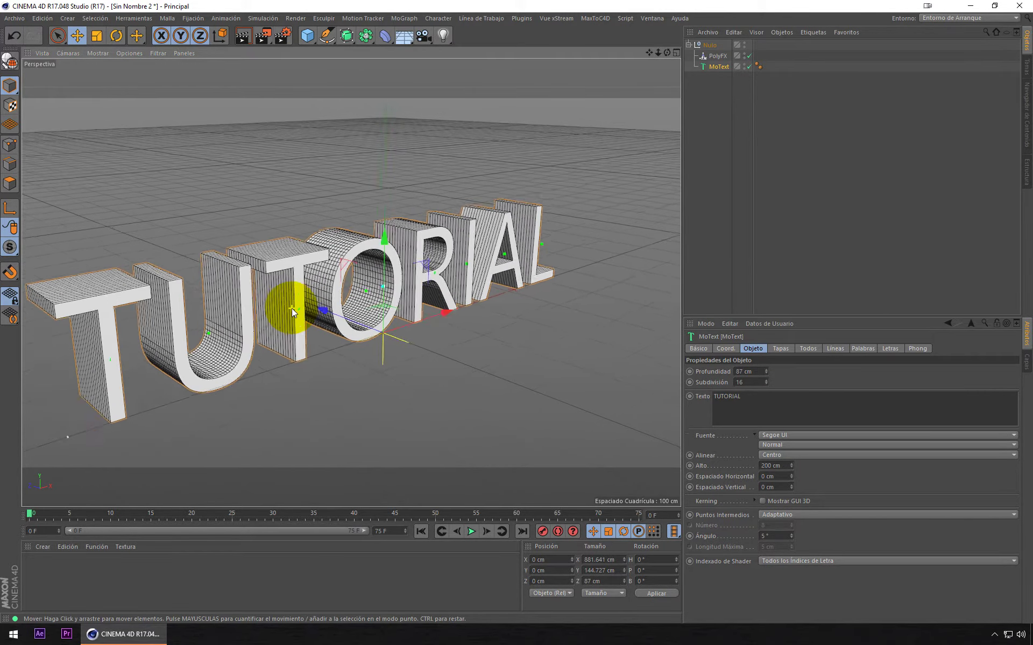
pyautogui.scroll(3, 291, 309)
pyautogui.scroll(3, 292, 309)
pyautogui.scroll(3, 331, 298)
pyautogui.moveTo(337, 310)
pyautogui.keyDown('alt'); pyautogui.mouseDown()
pyautogui.moveTo(430, 324)
pyautogui.moveTo(388, 286)
pyautogui.mouseUp(); pyautogui.keyUp('alt')
pyautogui.keyDown('alt'); pyautogui.moveTo(513, 343); pyautogui.dragTo(523, 348); pyautogui.keyUp('alt')
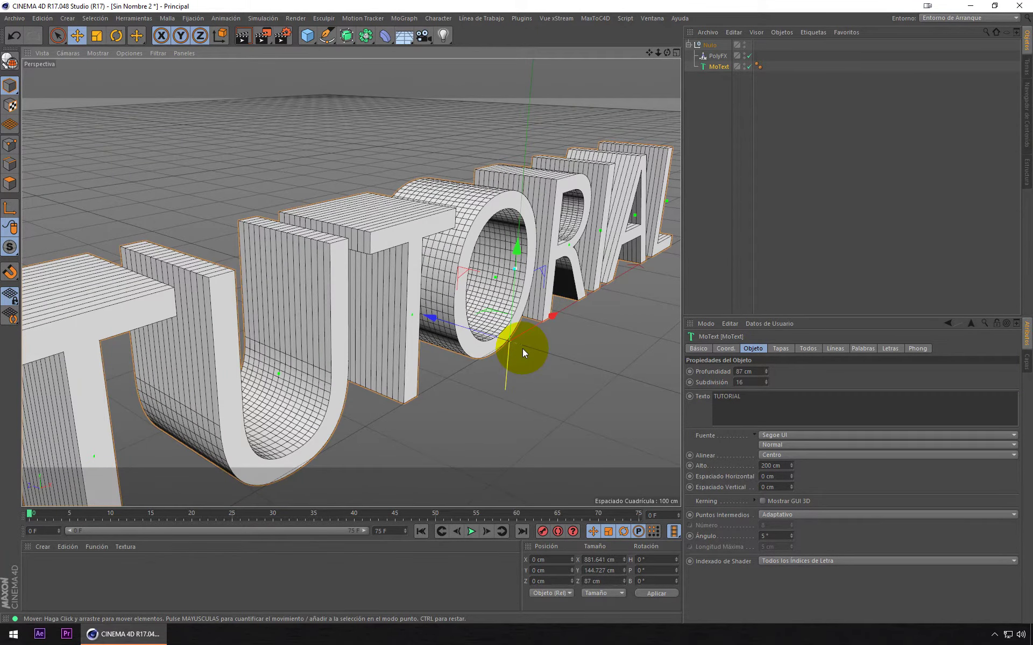
pyautogui.keyDown('alt'); pyautogui.moveTo(521, 348); pyautogui.dragTo(586, 410); pyautogui.keyUp('alt')
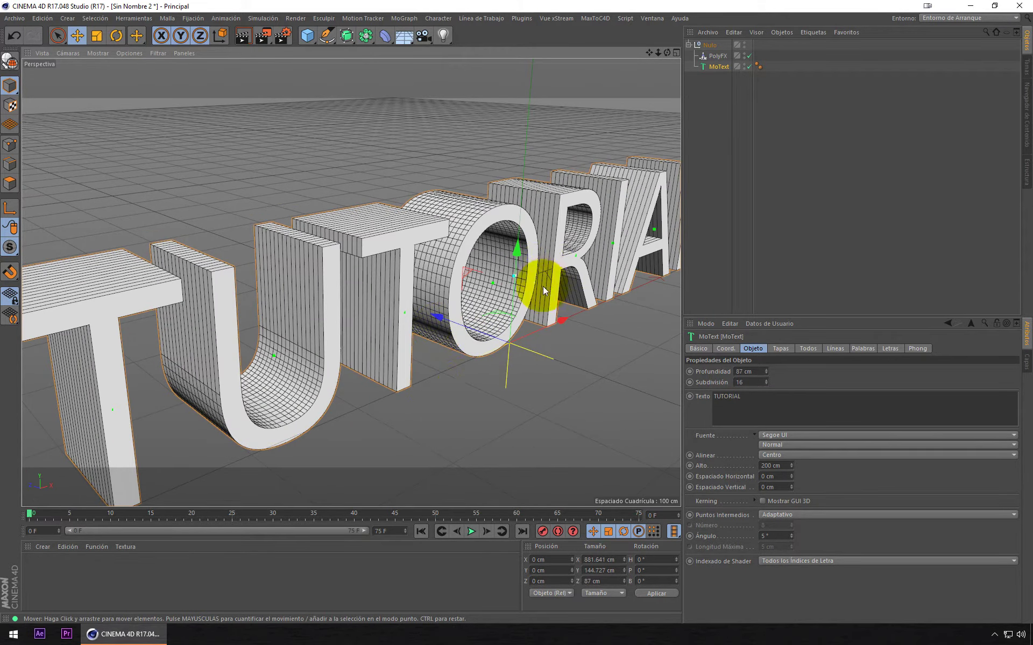
pyautogui.click(344, 247)
pyautogui.moveTo(370, 312)
pyautogui.keyDown('alt'); pyautogui.mouseDown()
pyautogui.moveTo(284, 299)
pyautogui.moveTo(411, 306)
pyautogui.moveTo(298, 358)
pyautogui.moveTo(354, 321)
pyautogui.mouseUp(); pyautogui.keyUp('alt')
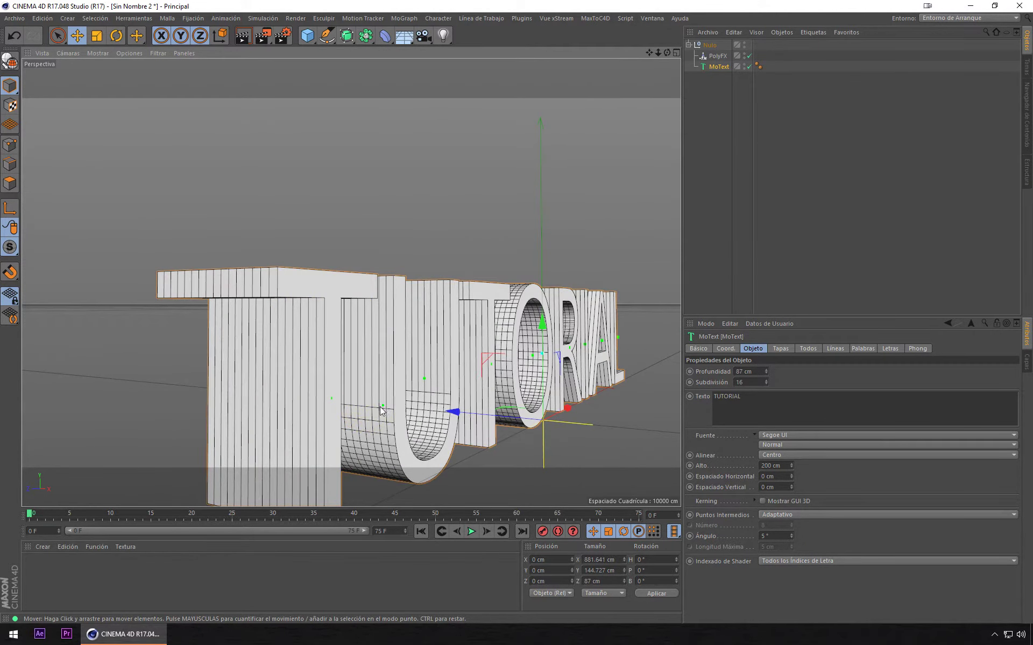
pyautogui.keyDown('alt'); pyautogui.moveTo(379, 406); pyautogui.dragTo(201, 380); pyautogui.keyUp('alt')
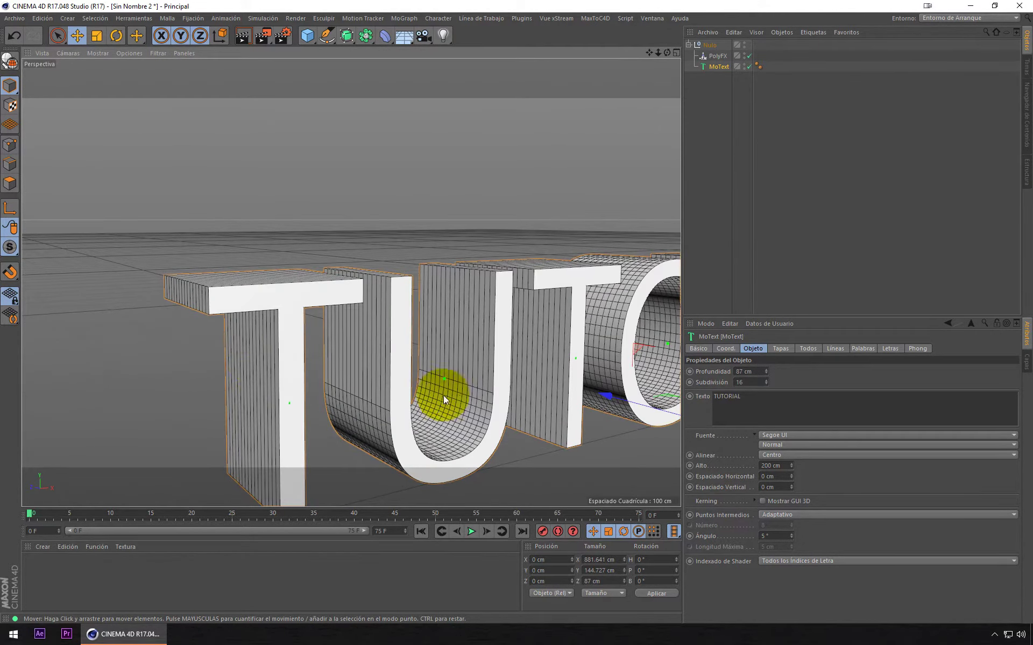
pyautogui.keyDown('alt'); pyautogui.moveTo(444, 398); pyautogui.dragTo(459, 340); pyautogui.keyUp('alt')
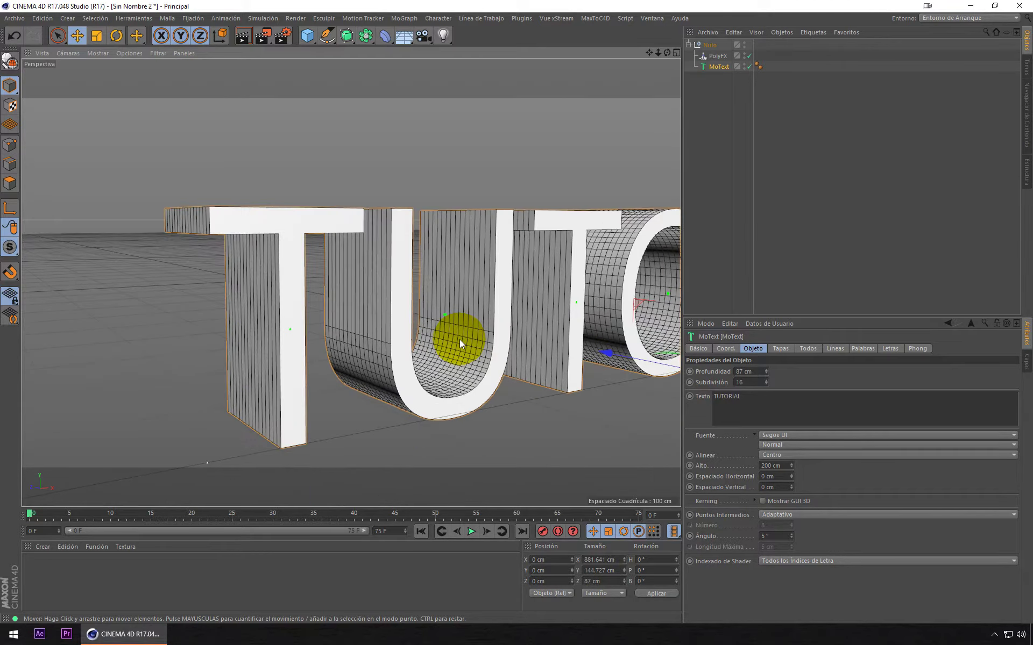
pyautogui.click(760, 348)
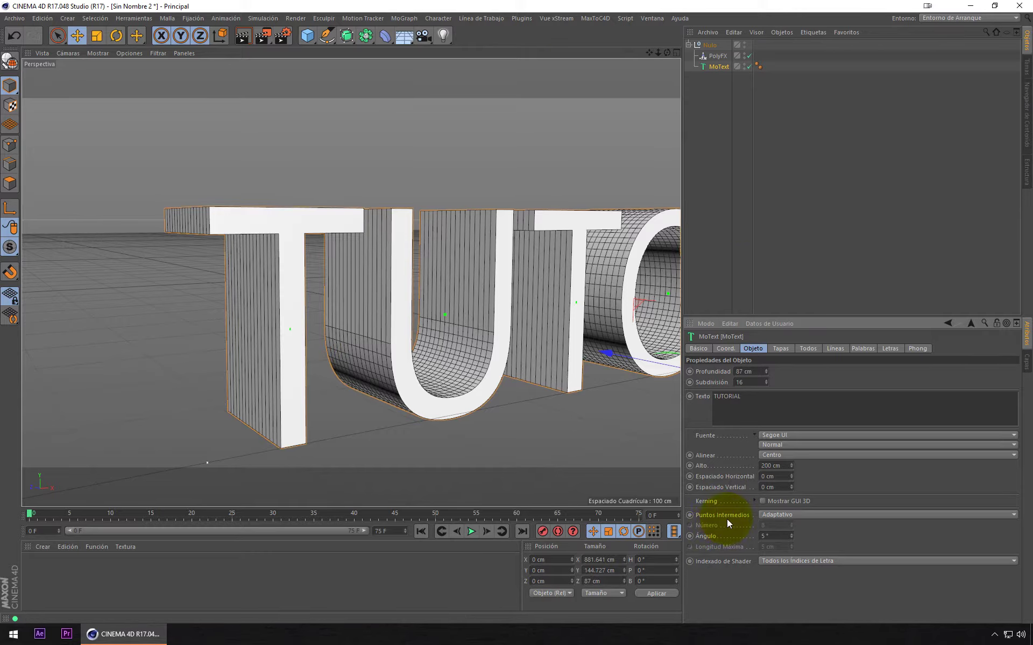
# - Set the MoText intermediate points to Subdividido and orbit to check the dense letter mesh
pyautogui.click(786, 514)
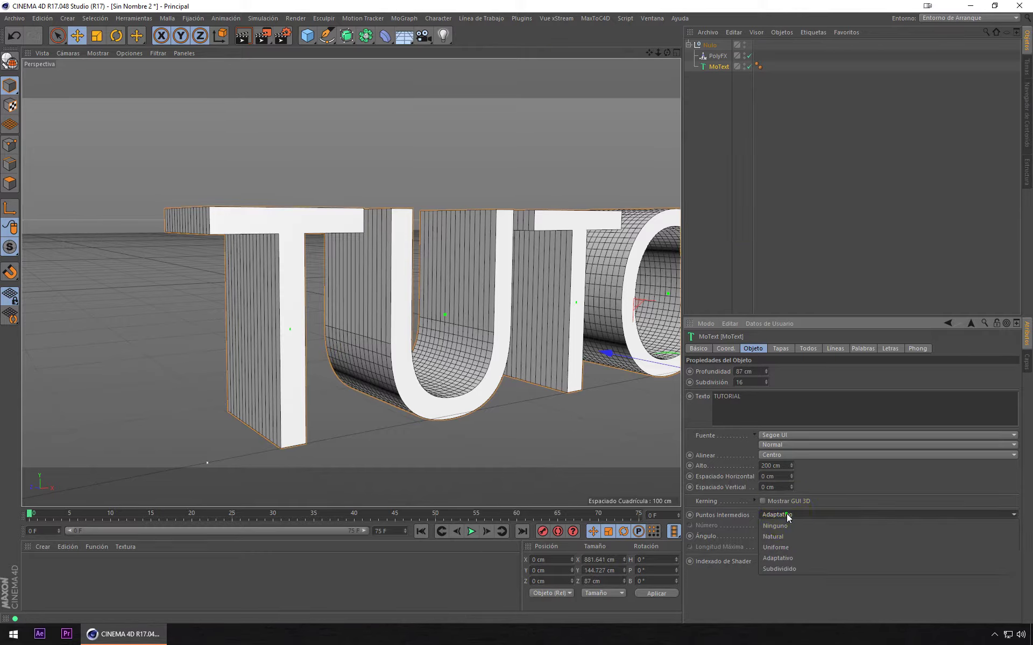
pyautogui.click(790, 569)
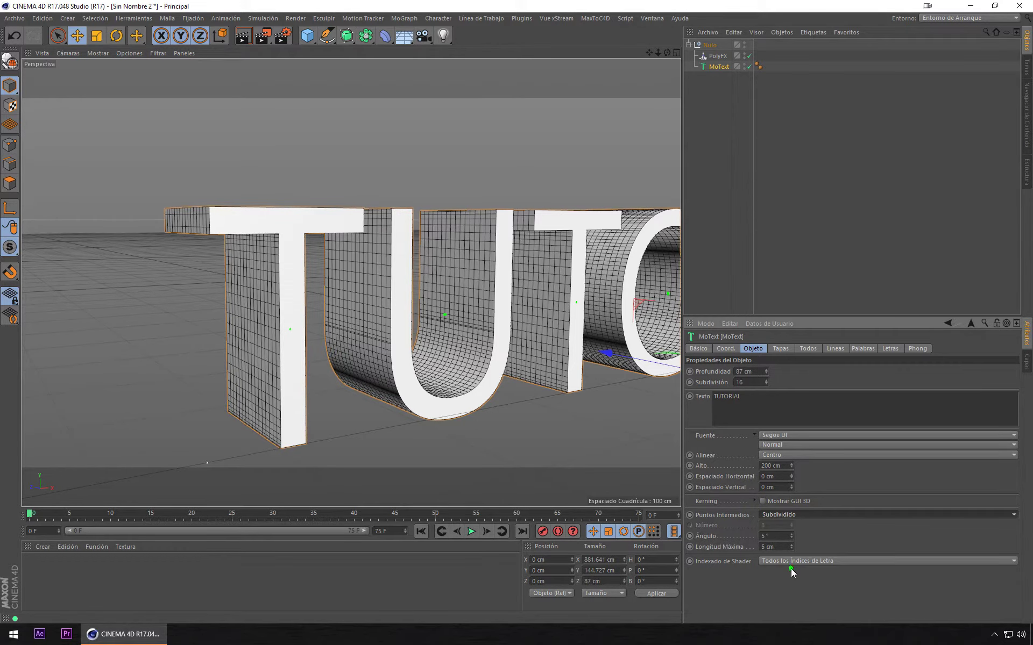
pyautogui.moveTo(484, 339)
pyautogui.keyDown('alt'); pyautogui.mouseDown()
pyautogui.moveTo(439, 369)
pyautogui.moveTo(475, 347)
pyautogui.moveTo(361, 325)
pyautogui.moveTo(484, 349)
pyautogui.mouseUp(); pyautogui.keyUp('alt')
pyautogui.click(782, 514)
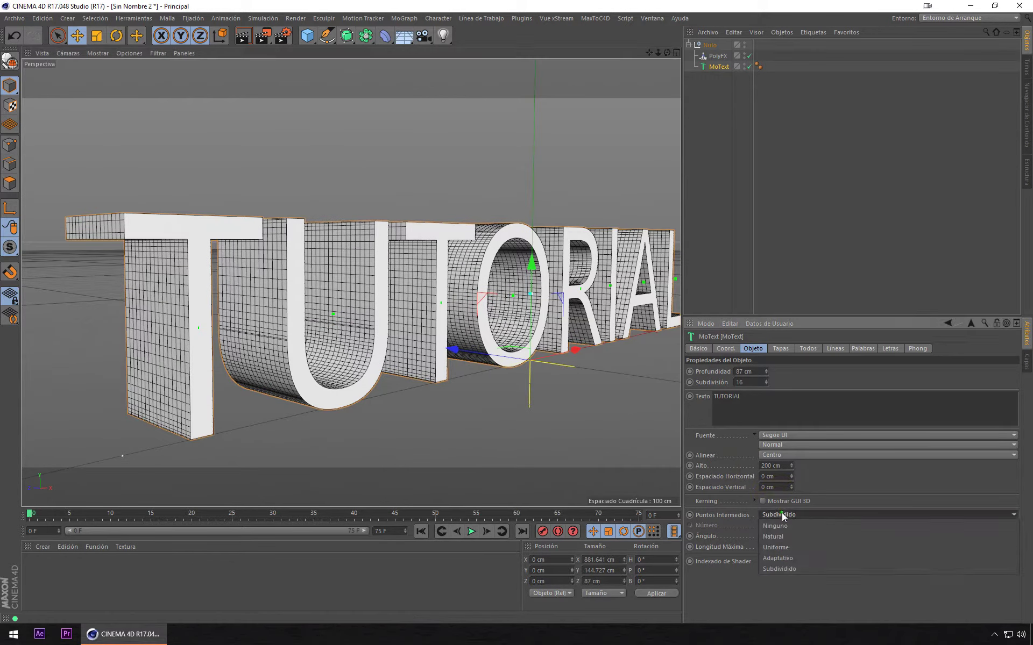
pyautogui.moveTo(792, 565); pyautogui.dragTo(829, 476)
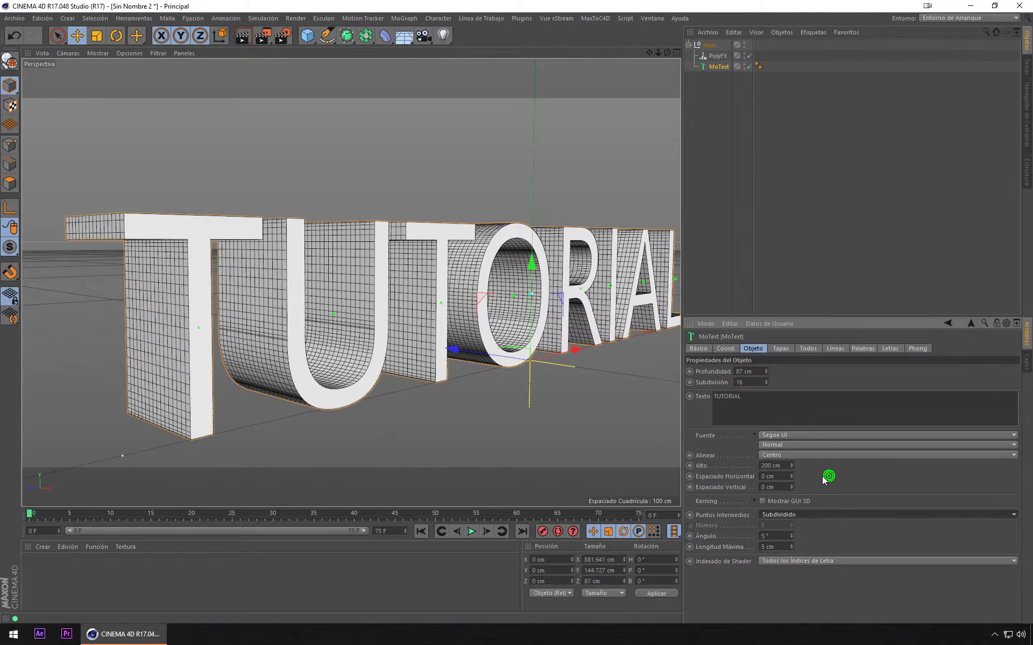
pyautogui.click(180, 329)
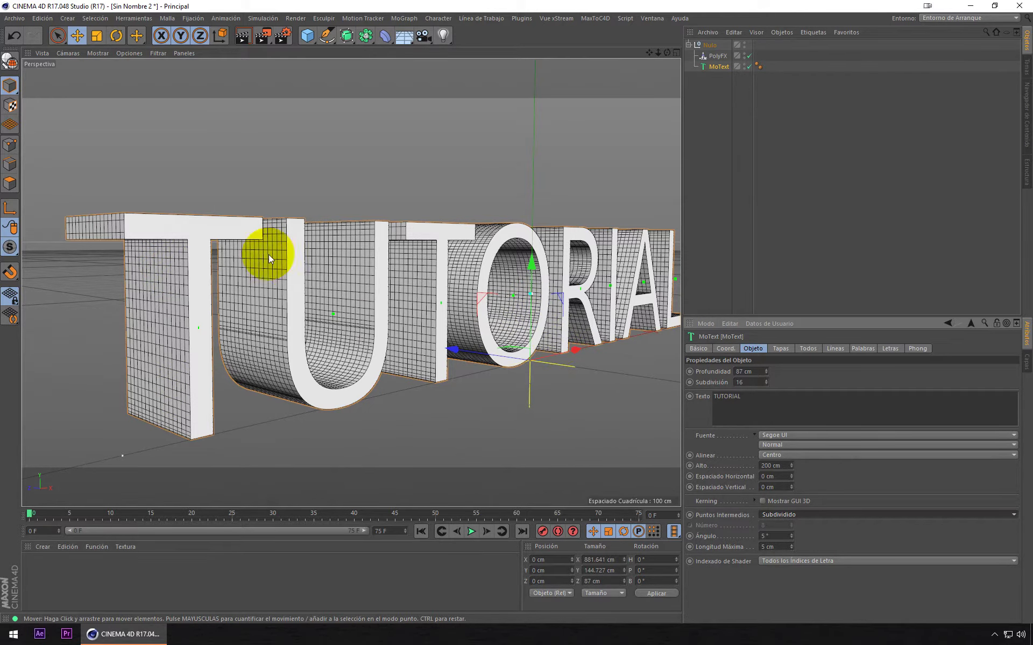
pyautogui.keyDown('alt'); pyautogui.moveTo(372, 272); pyautogui.dragTo(383, 298); pyautogui.keyUp('alt')
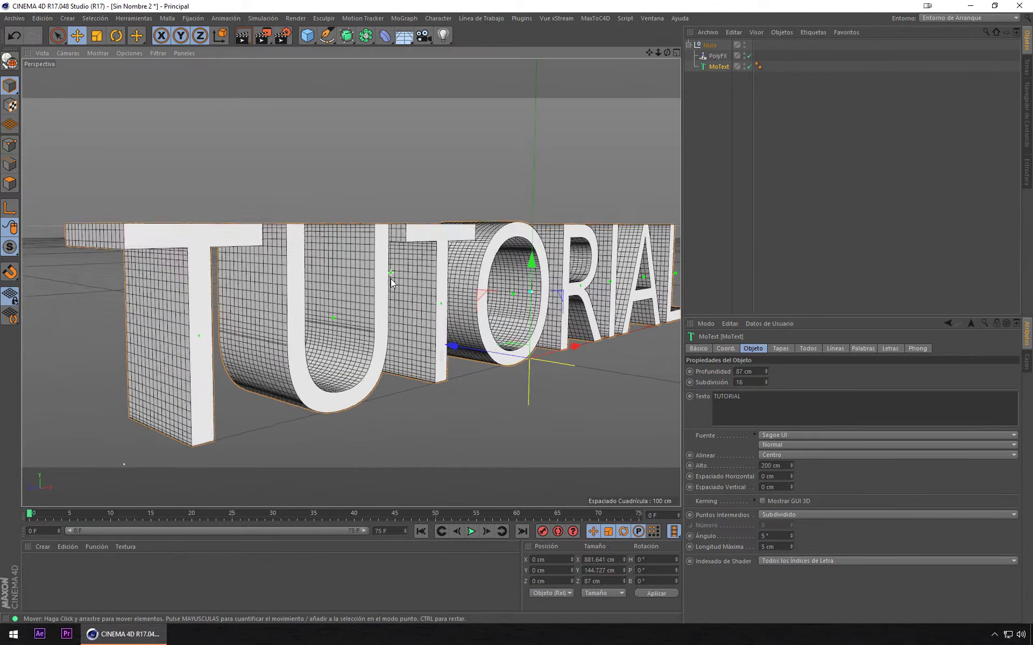
# - Select PolyFX and reset its X offset to 0 cm
pyautogui.click(717, 55)
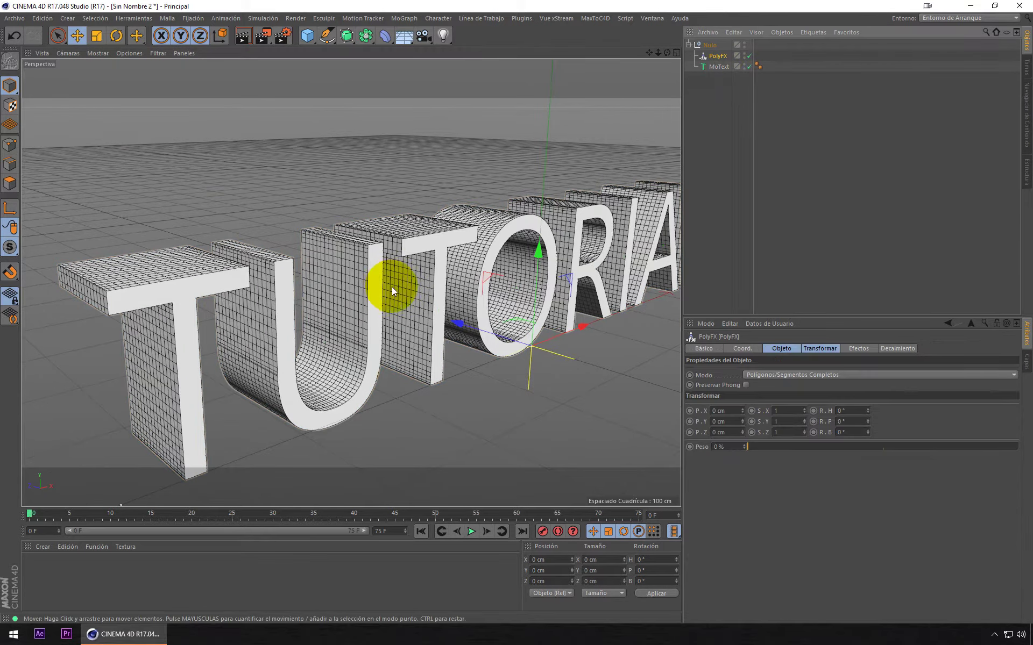
pyautogui.keyDown('alt'); pyautogui.moveTo(289, 331); pyautogui.dragTo(283, 319); pyautogui.keyUp('alt')
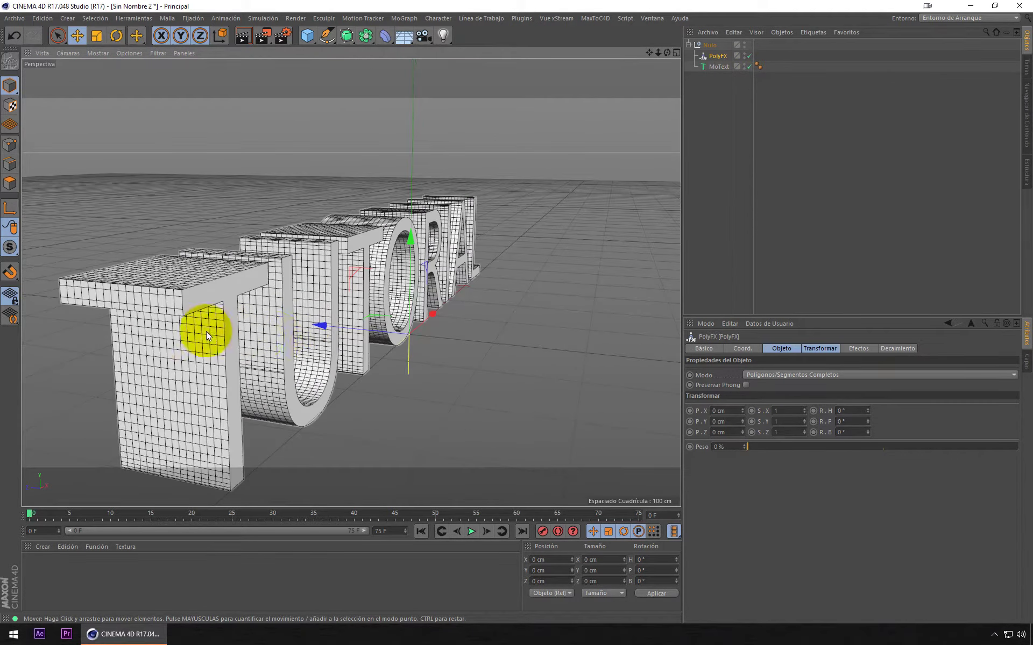
pyautogui.moveTo(238, 334)
pyautogui.keyDown('alt'); pyautogui.mouseDown()
pyautogui.moveTo(734, 379)
pyautogui.moveTo(764, 411)
pyautogui.mouseUp(); pyautogui.keyUp('alt')
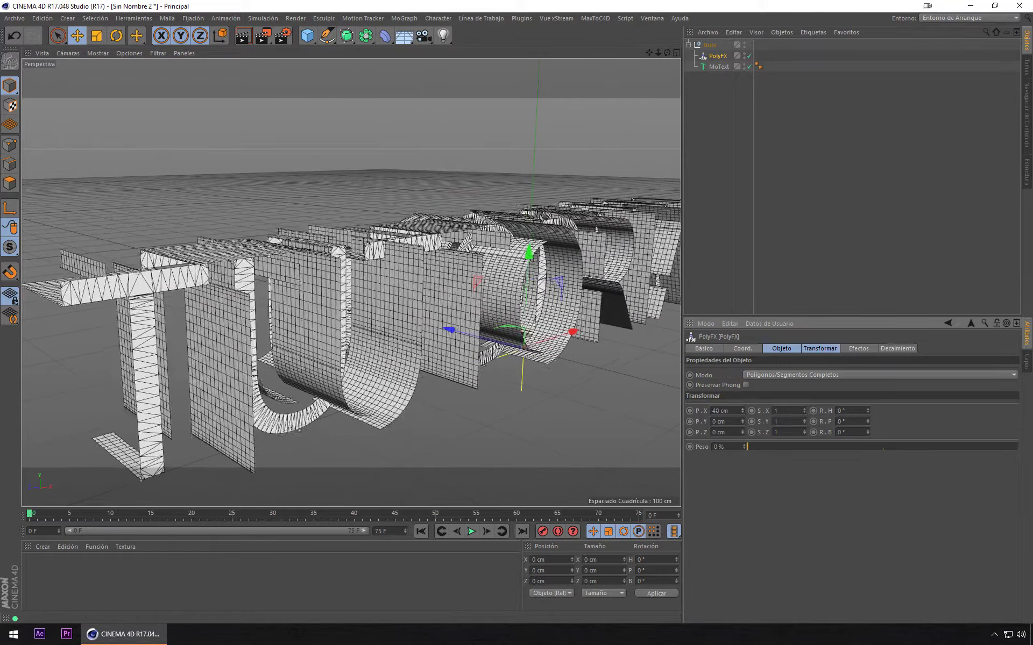
pyautogui.click(742, 409)
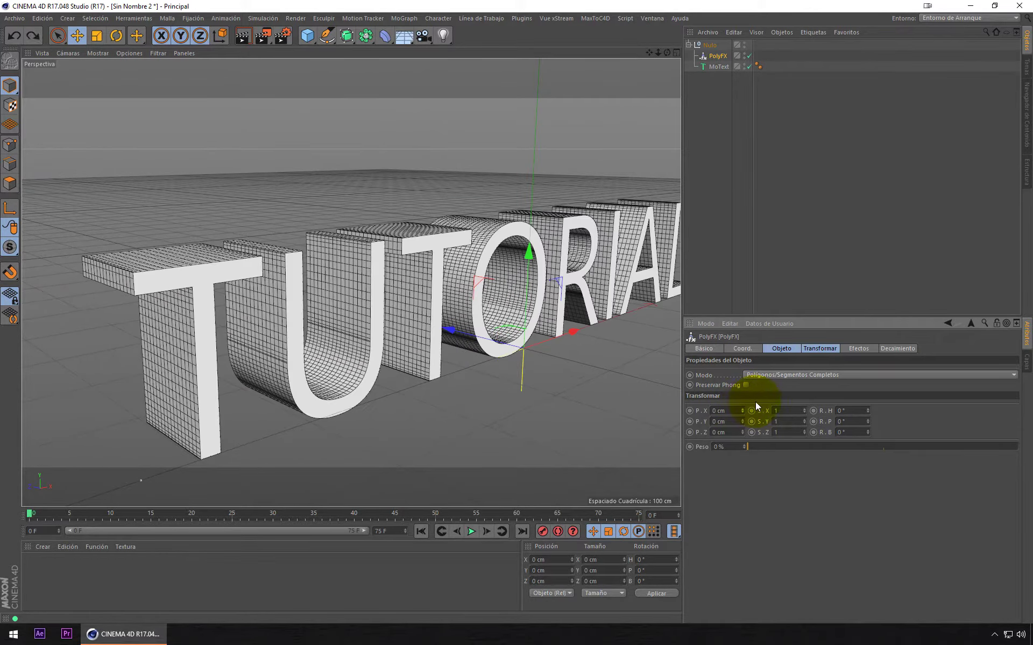
# - Try Polígonos/Spines Parciales with a -20 cm X offset, then undo and restore Segmentos Completos
pyautogui.click(797, 375)
pyautogui.click(791, 396)
pyautogui.click(743, 408)
pyautogui.moveTo(741, 408); pyautogui.dragTo(763, 388)
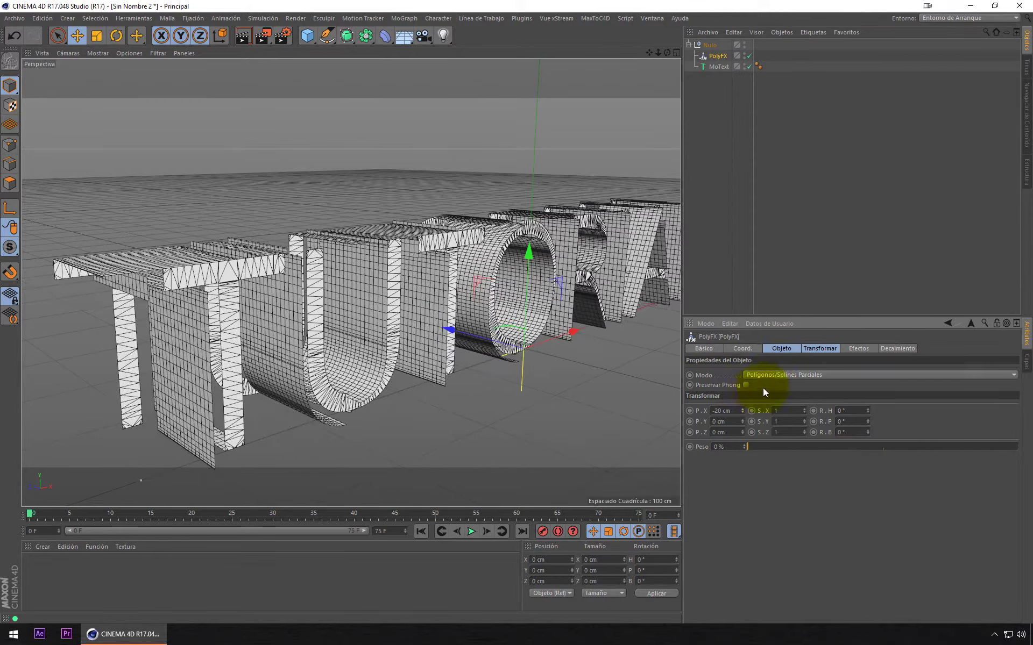
pyautogui.hotkey('ctrl', 'z')
pyautogui.click(776, 372)
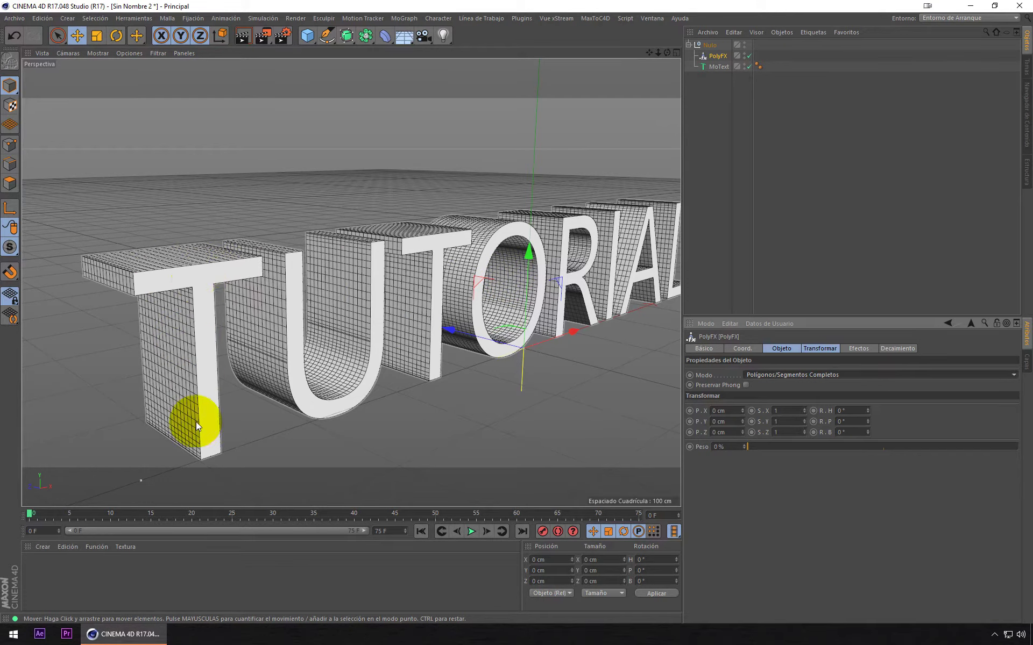
pyautogui.moveTo(269, 329)
pyautogui.keyDown('alt'); pyautogui.mouseDown()
pyautogui.moveTo(311, 304)
pyautogui.moveTo(221, 286)
pyautogui.mouseUp(); pyautogui.keyUp('alt')
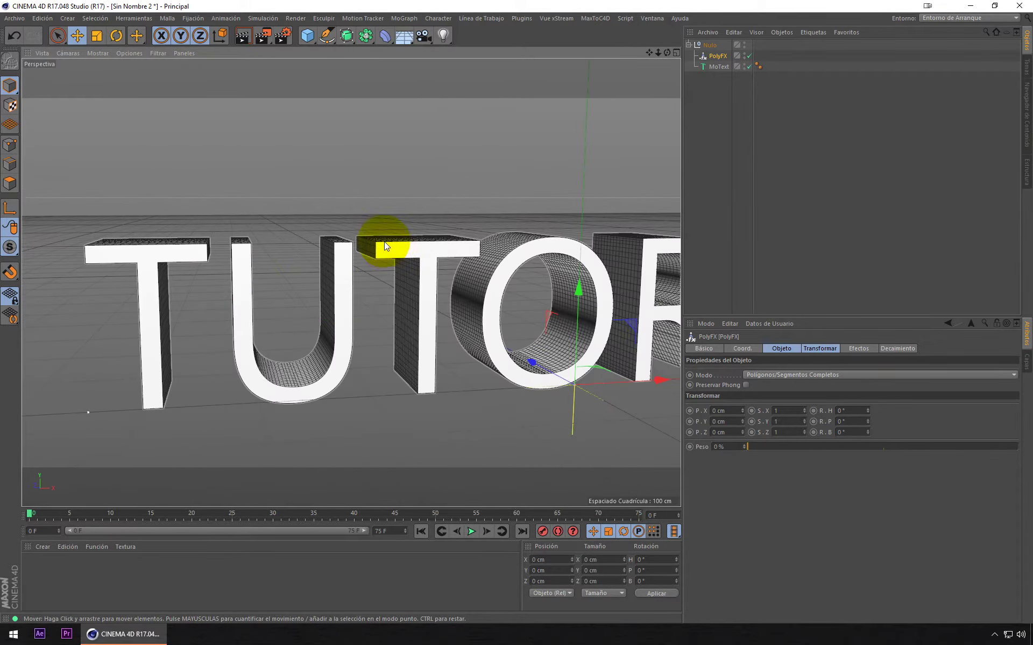
pyautogui.moveTo(421, 264)
pyautogui.keyDown('alt'); pyautogui.mouseDown()
pyautogui.moveTo(303, 266)
pyautogui.moveTo(593, 288)
pyautogui.mouseUp(); pyautogui.keyUp('alt')
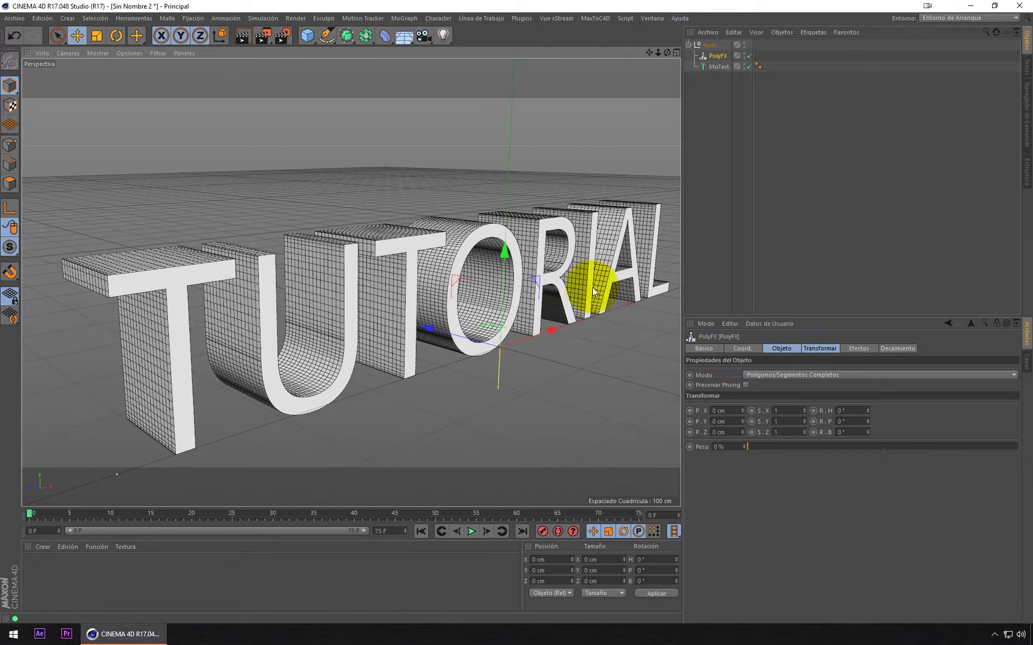
# - Switch the MoText caps to Cuadrángulos polygons
pyautogui.click(719, 66)
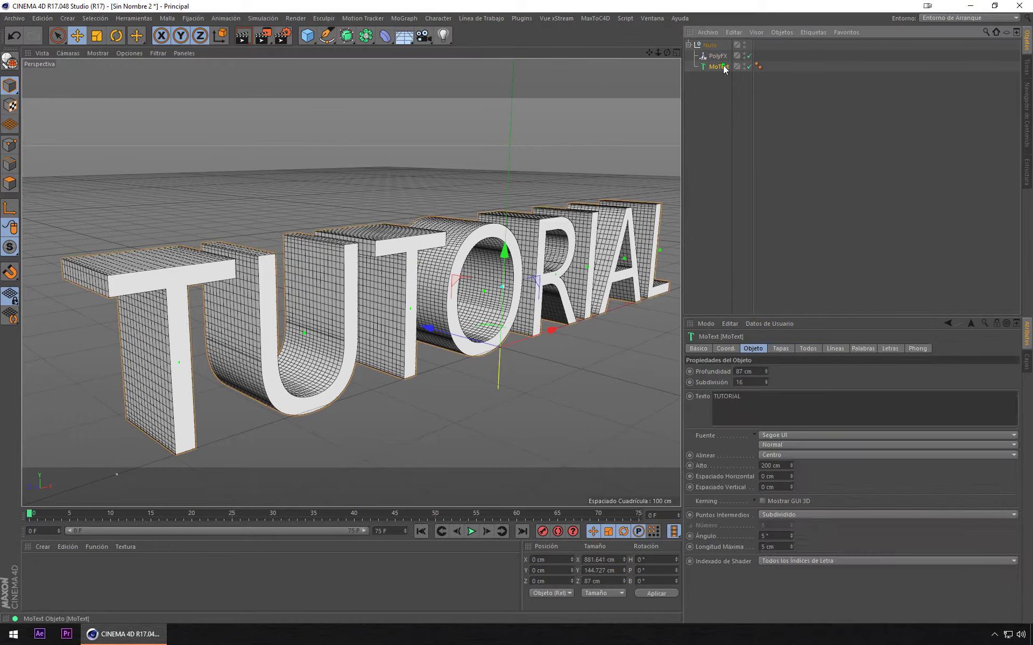
pyautogui.click(783, 348)
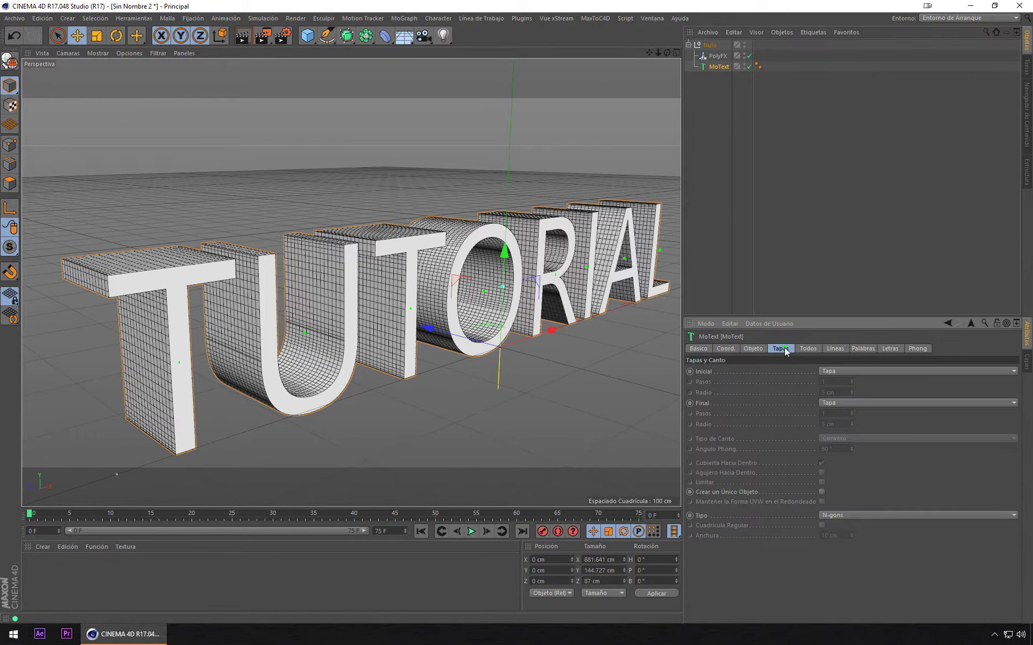
pyautogui.click(837, 516)
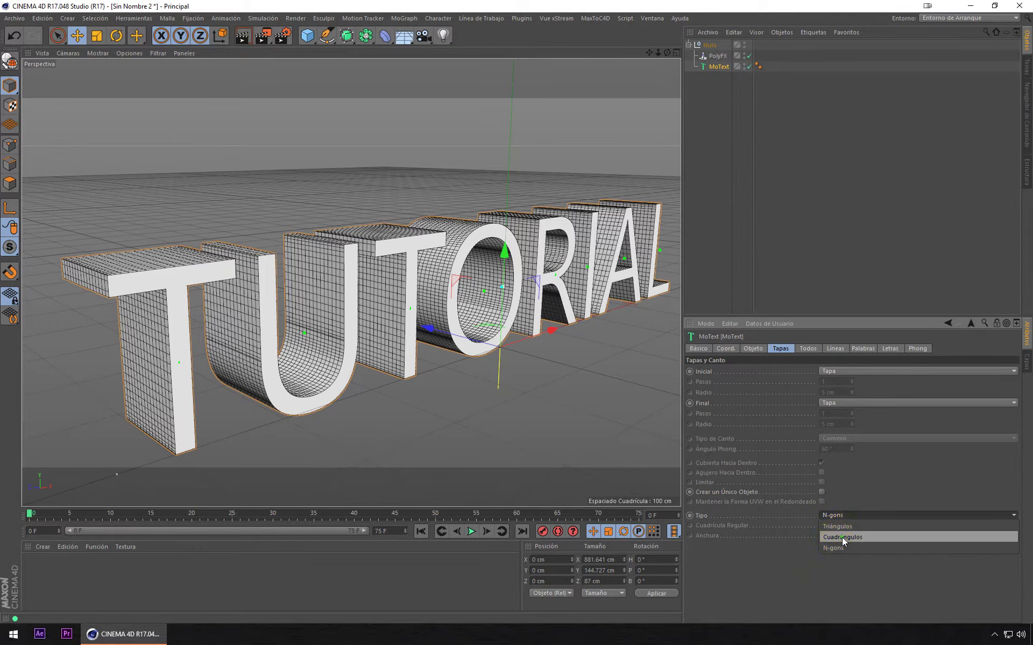
pyautogui.click(842, 538)
pyautogui.keyDown('alt'); pyautogui.moveTo(296, 383); pyautogui.dragTo(259, 328); pyautogui.keyUp('alt')
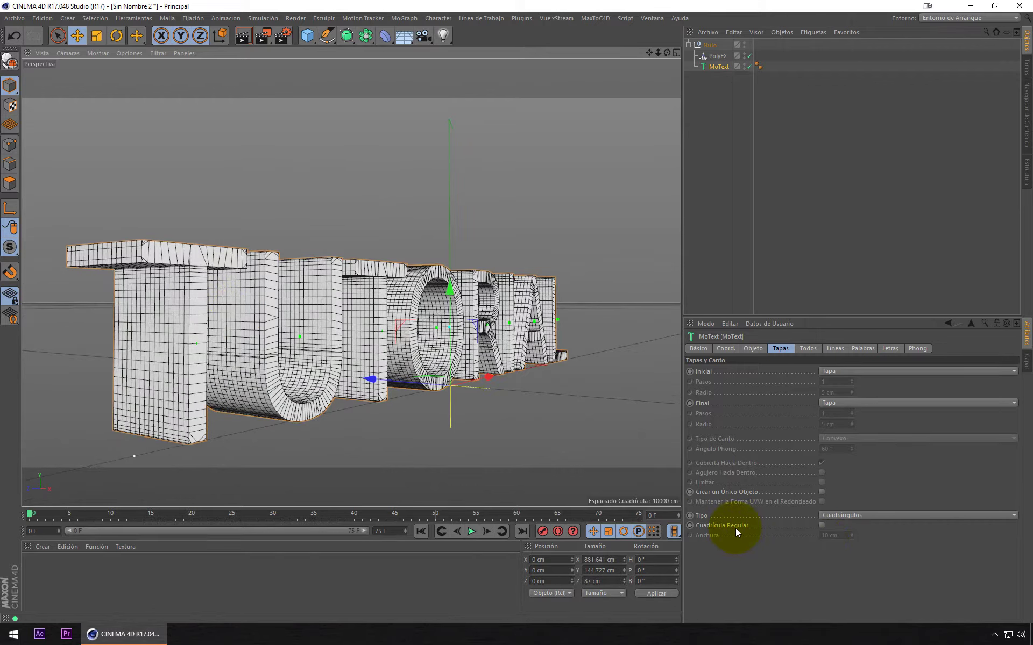
# - Enable a regular cap grid and try widths of 3, 2, 5 and 4 cm
pyautogui.click(821, 525)
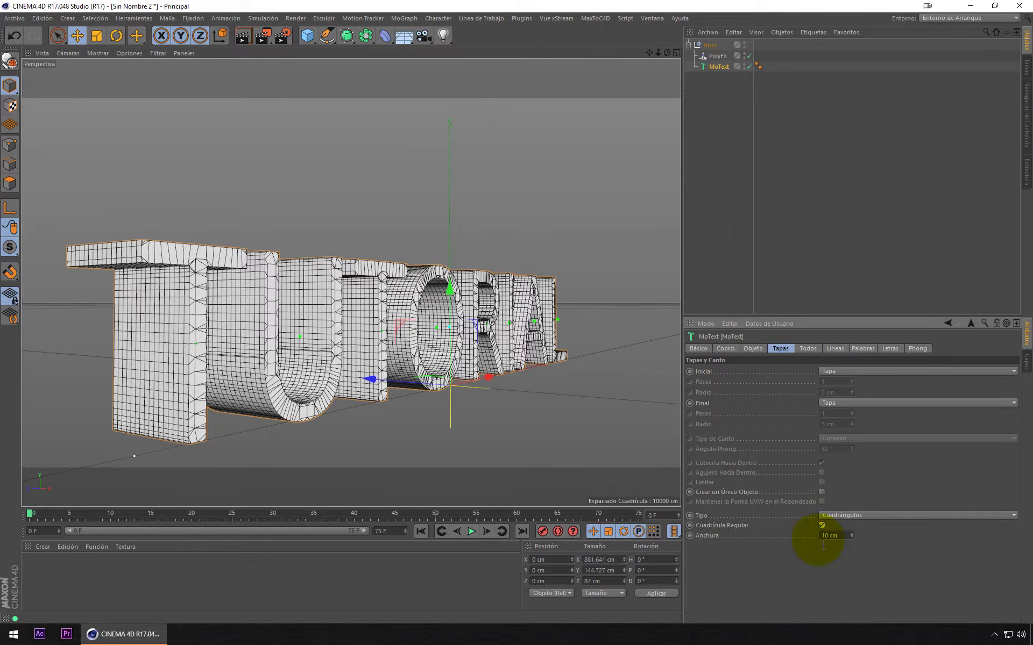
pyautogui.scroll(2, 475, 432)
pyautogui.scroll(2, 532, 441)
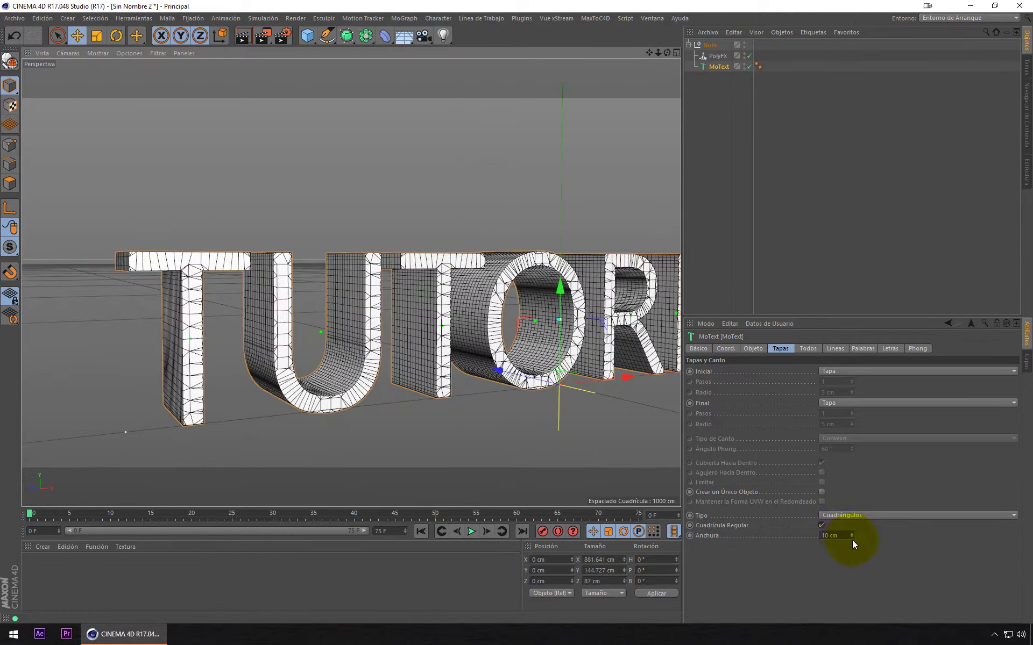
pyautogui.moveTo(851, 537); pyautogui.dragTo(851, 537)
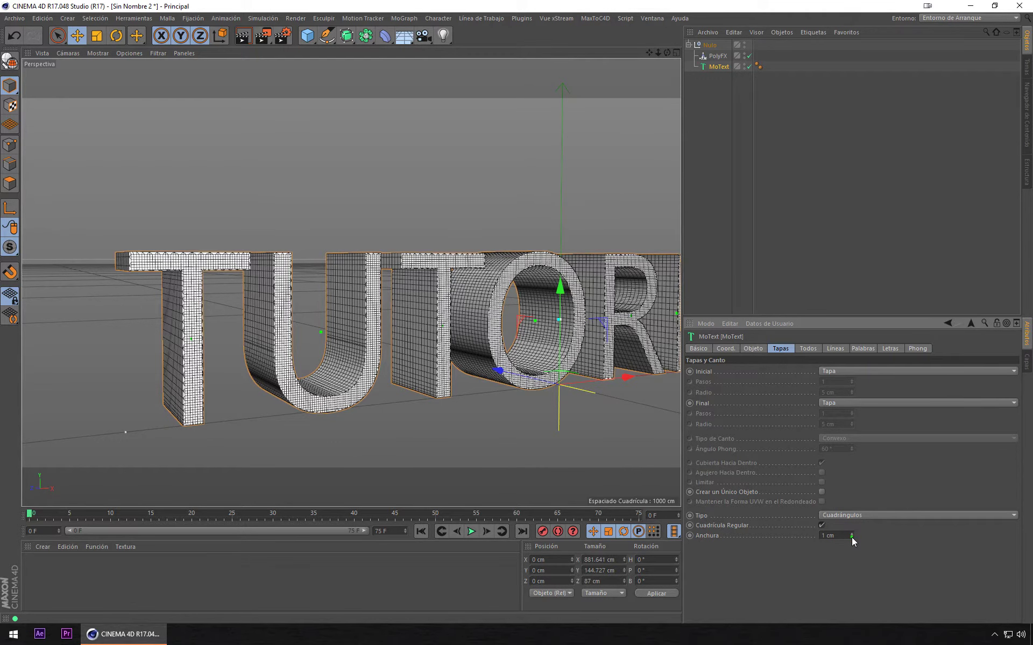
pyautogui.click(851, 537)
pyautogui.click(852, 535)
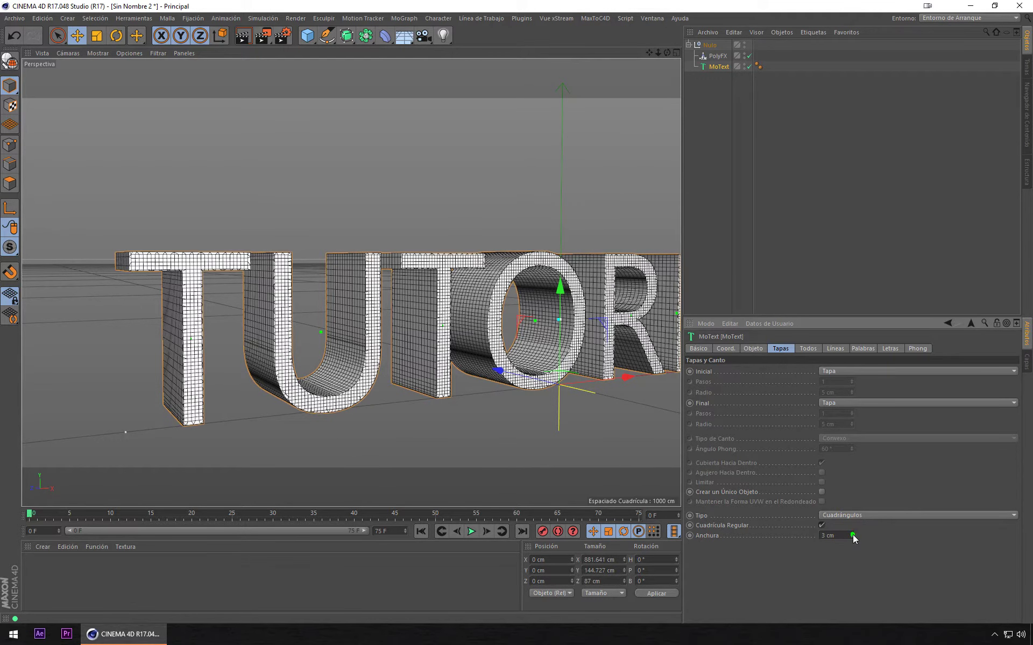
pyautogui.click(853, 534)
pyautogui.click(852, 537)
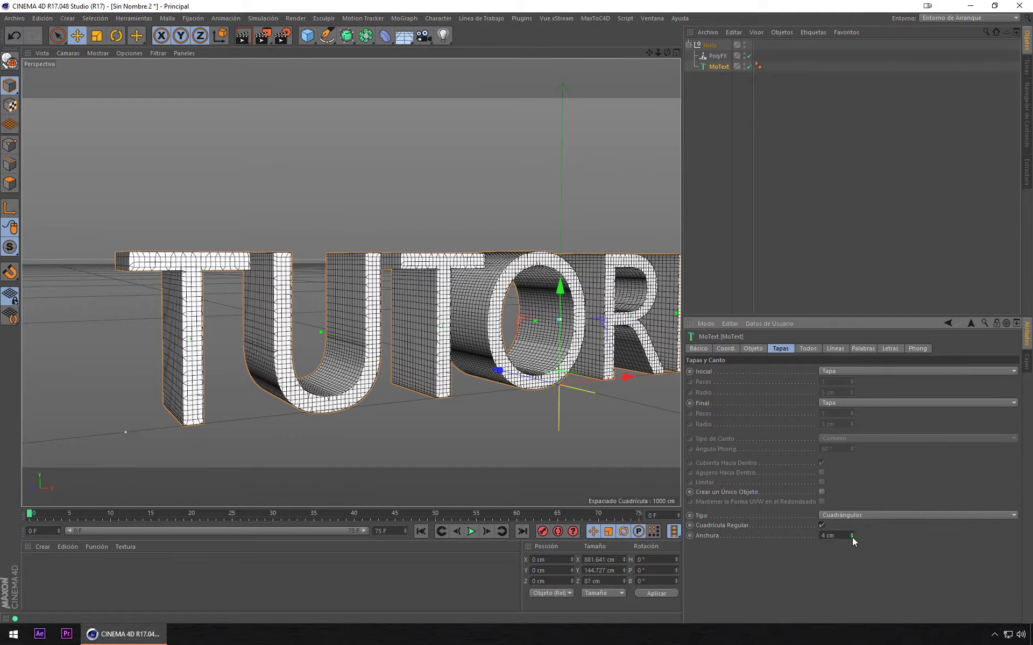
pyautogui.keyDown('alt'); pyautogui.moveTo(415, 368); pyautogui.dragTo(178, 289); pyautogui.keyUp('alt')
pyautogui.scroll(3, 164, 289)
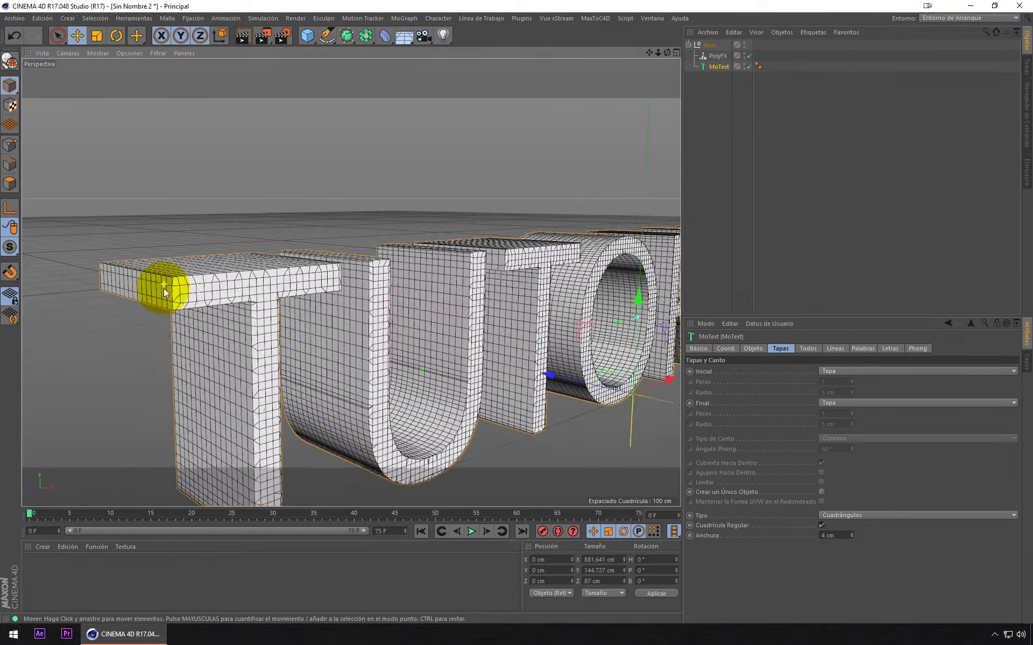
pyautogui.scroll(3, 163, 289)
pyautogui.scroll(2, 235, 286)
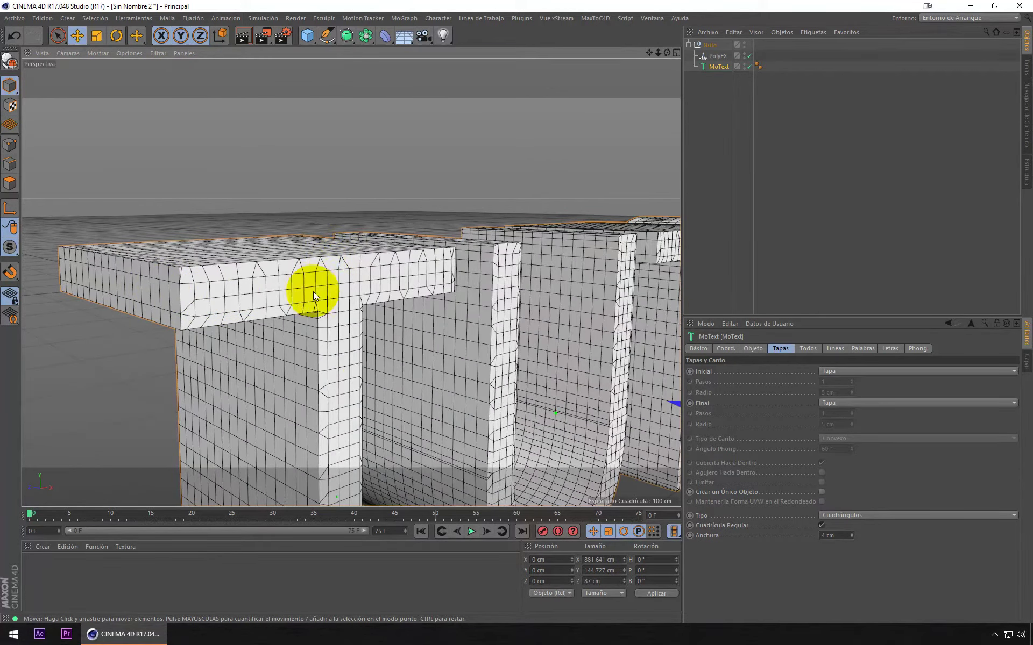
# - Inspect a 3 cm cap grid on the letters, then set the width back to 4 cm
pyautogui.click(851, 537)
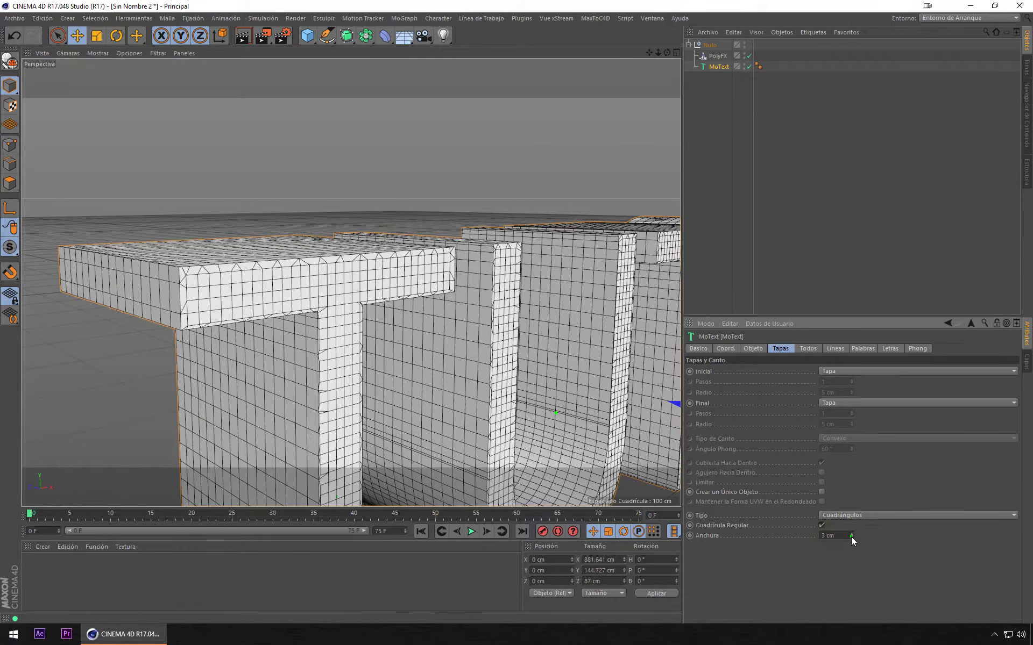
pyautogui.keyDown('alt'); pyautogui.moveTo(341, 281); pyautogui.dragTo(295, 285); pyautogui.keyUp('alt')
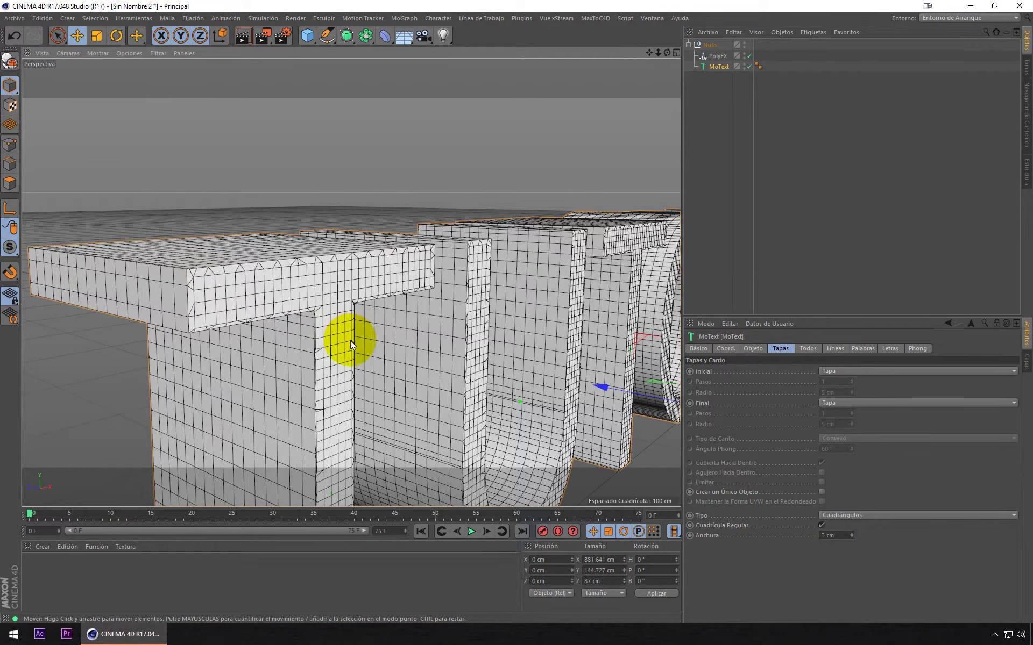
pyautogui.scroll(-3, 333, 347)
pyautogui.keyDown('alt'); pyautogui.moveTo(333, 347); pyautogui.dragTo(424, 369); pyautogui.keyUp('alt')
pyautogui.scroll(3, 505, 334)
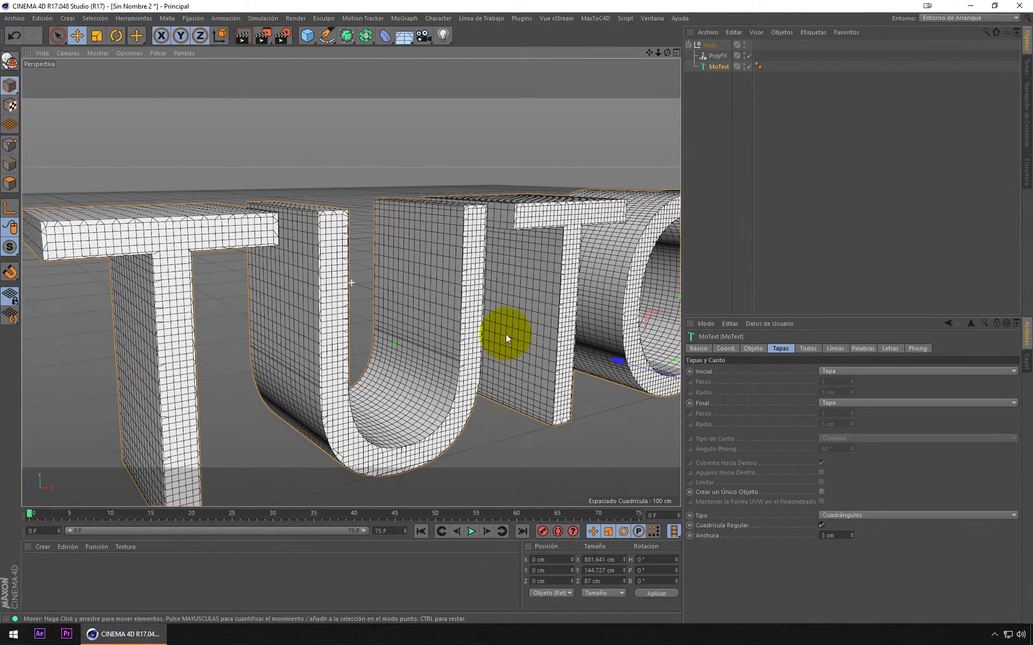
pyautogui.scroll(-2, 506, 334)
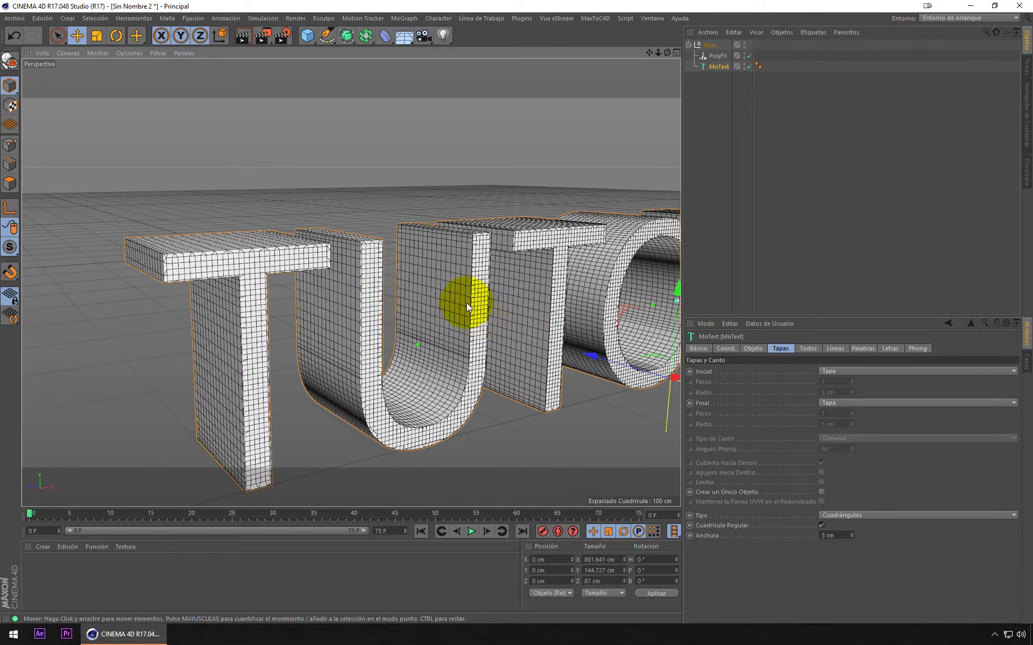
pyautogui.click(851, 534)
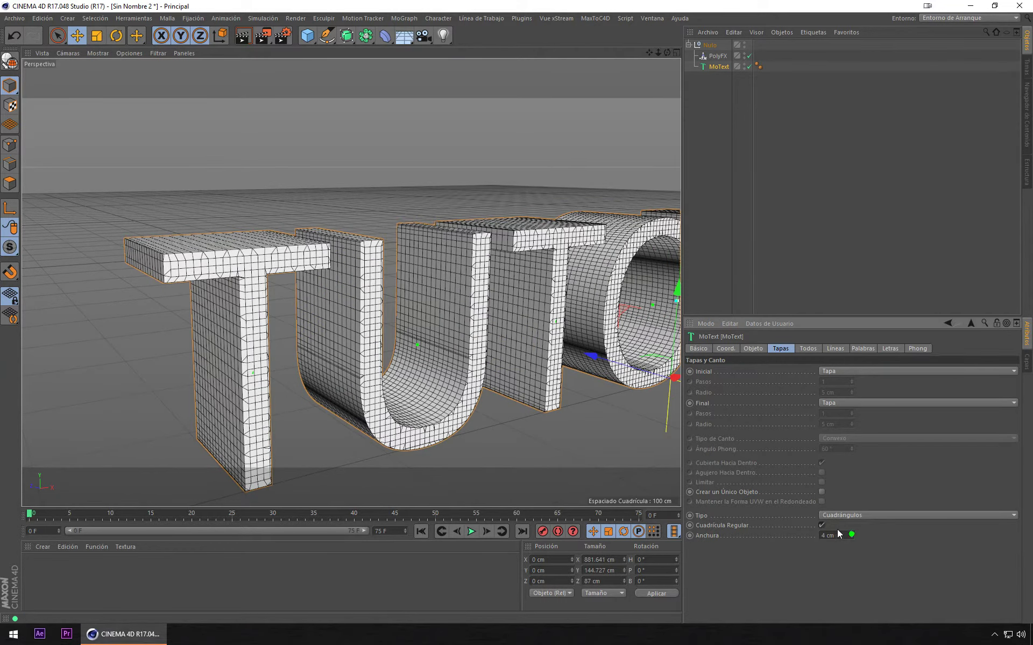
pyautogui.moveTo(502, 384)
pyautogui.mouseDown()
pyautogui.moveTo(538, 409)
pyautogui.moveTo(586, 369)
pyautogui.moveTo(472, 392)
pyautogui.moveTo(472, 364)
pyautogui.moveTo(525, 373)
pyautogui.moveTo(538, 307)
pyautogui.mouseUp()
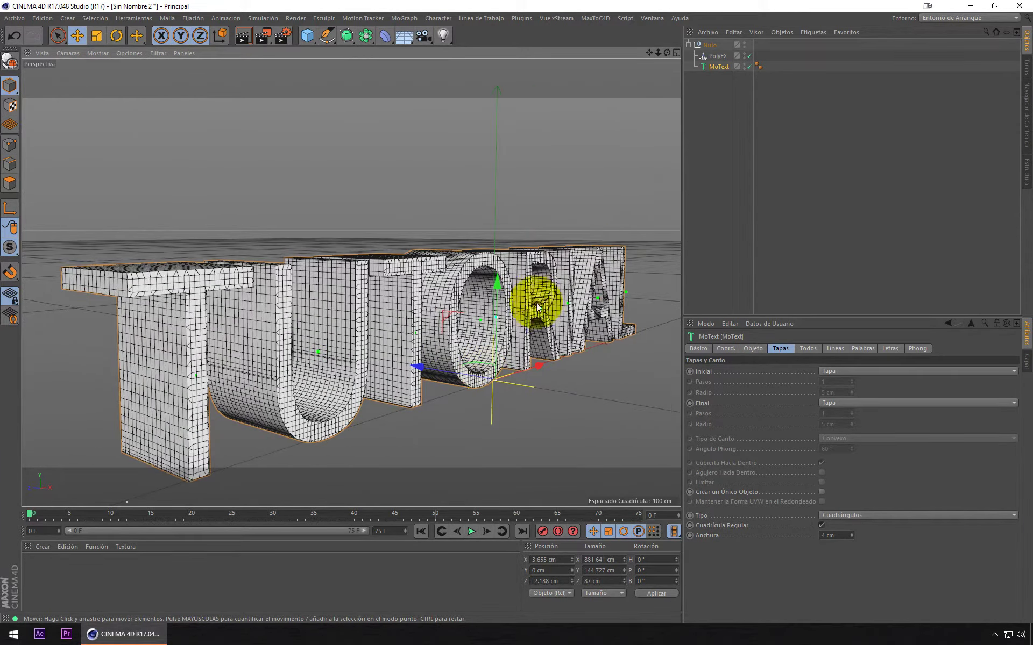
# - Trial-push PolyFX's X offset, undo it, and show its Objeto mode settings
pyautogui.click(717, 56)
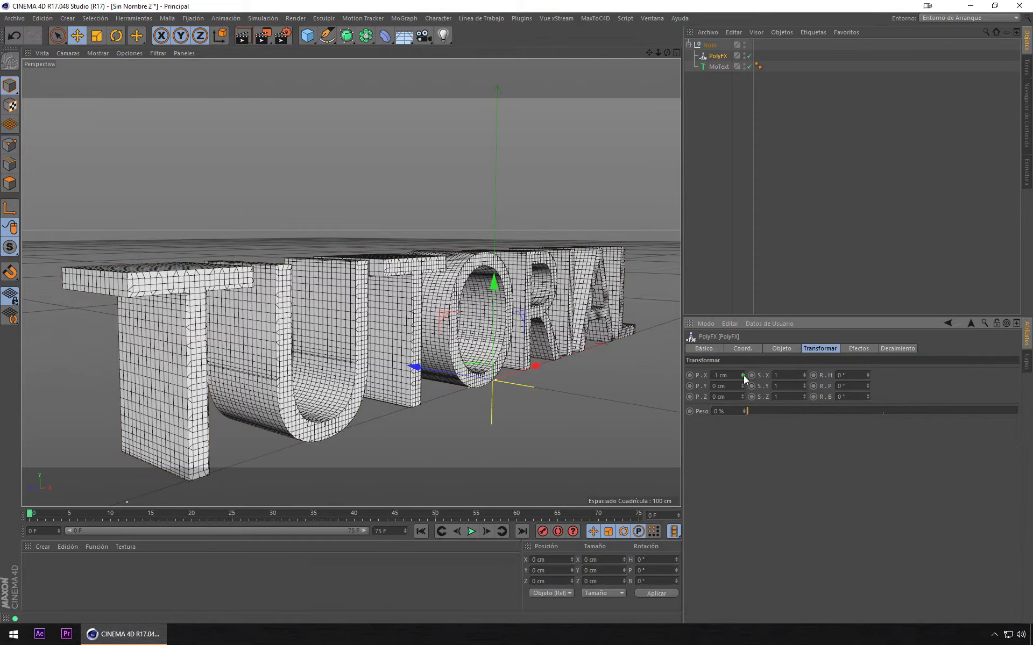
pyautogui.moveTo(744, 376)
pyautogui.mouseDown()
pyautogui.moveTo(759, 376)
pyautogui.moveTo(743, 376)
pyautogui.mouseUp()
pyautogui.hotkey('ctrl', 'z')
pyautogui.click(781, 348)
pyautogui.keyDown('alt'); pyautogui.moveTo(511, 327); pyautogui.dragTo(527, 391); pyautogui.keyUp('alt')
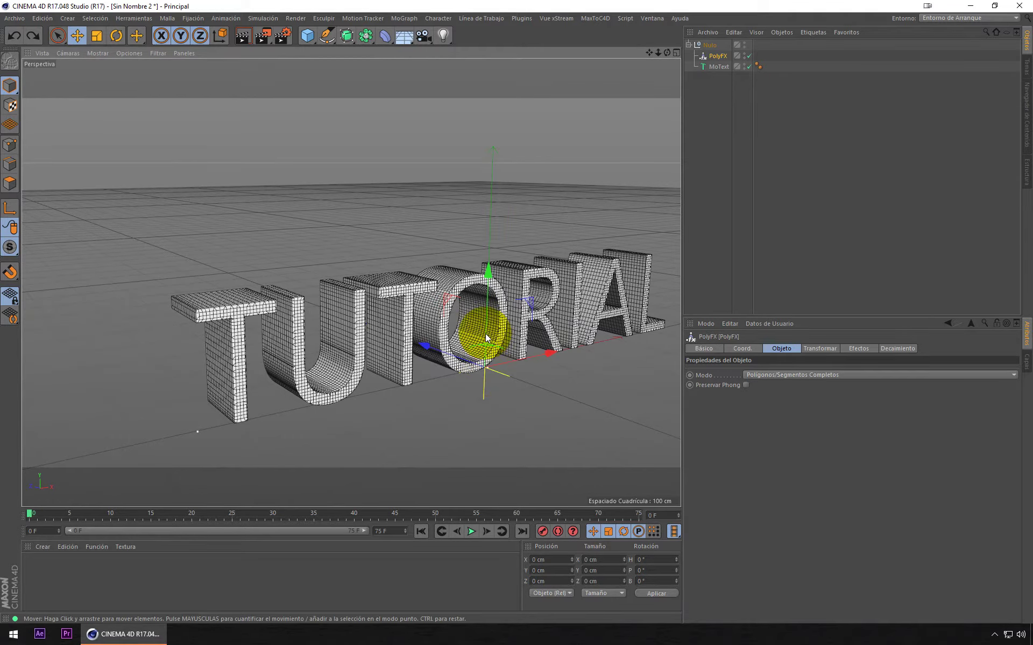
pyautogui.keyDown('alt'); pyautogui.moveTo(485, 334); pyautogui.dragTo(422, 334); pyautogui.keyUp('alt')
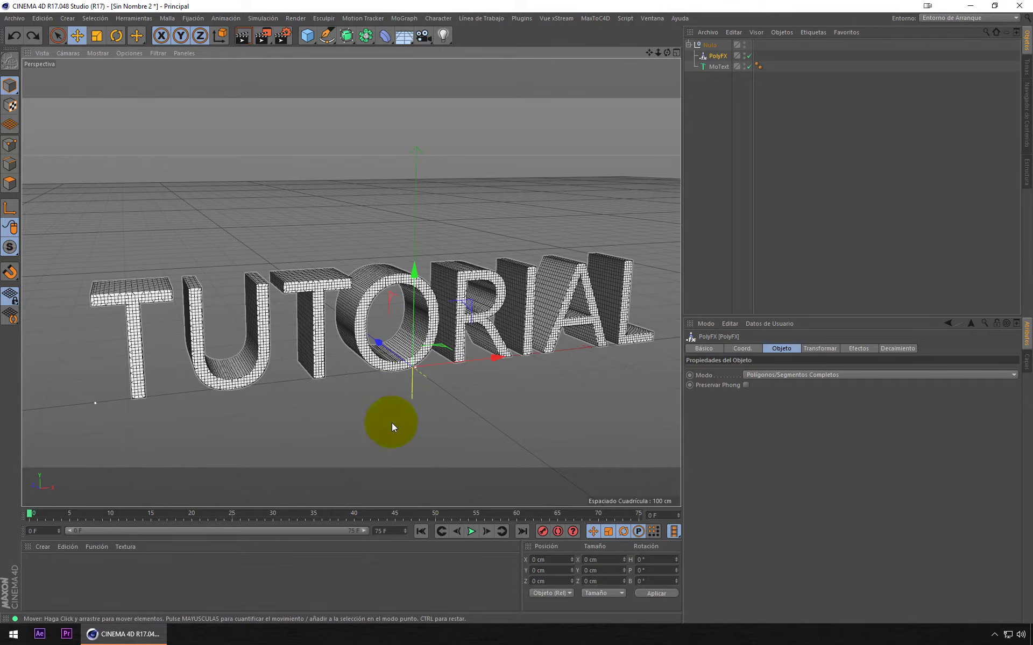
pyautogui.click(887, 345)
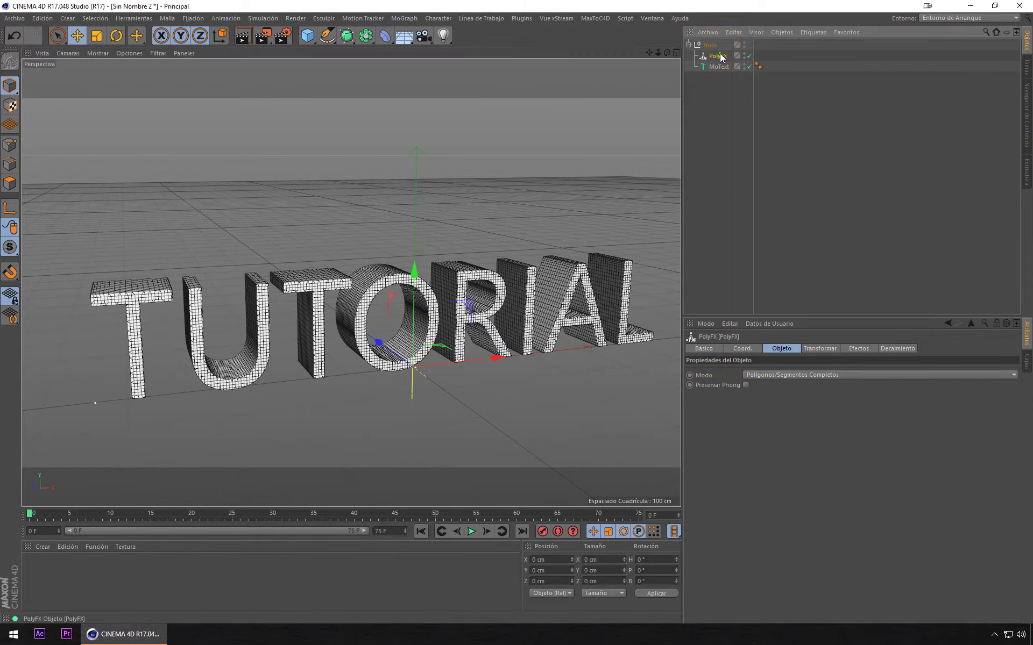
# - Set the PolyFX falloff shape to Caja after trying Esfera and Cilindro
pyautogui.click(902, 348)
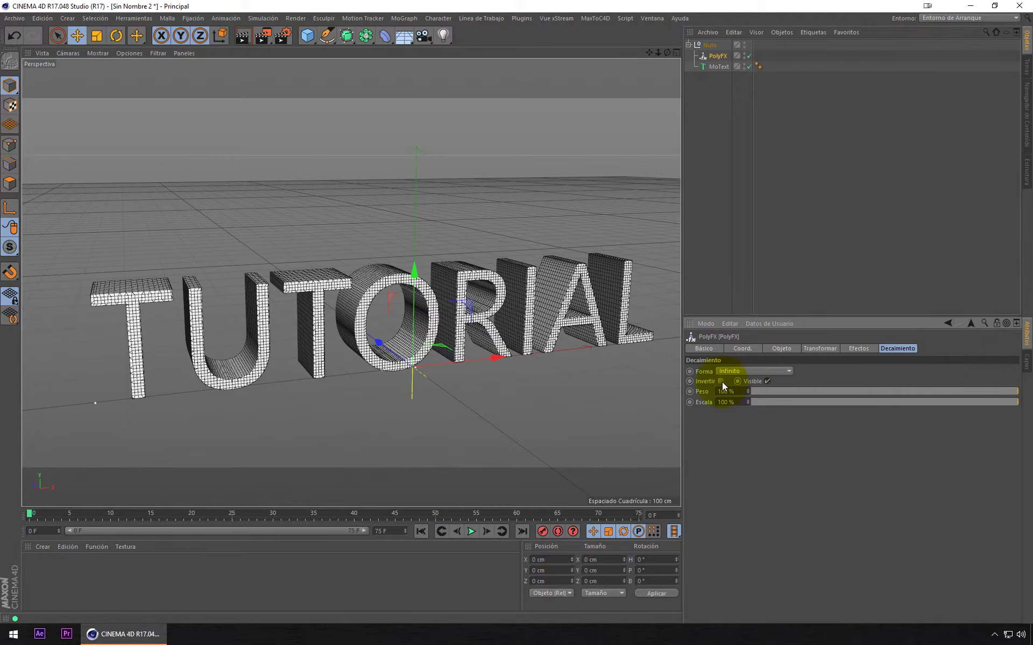
pyautogui.click(393, 399)
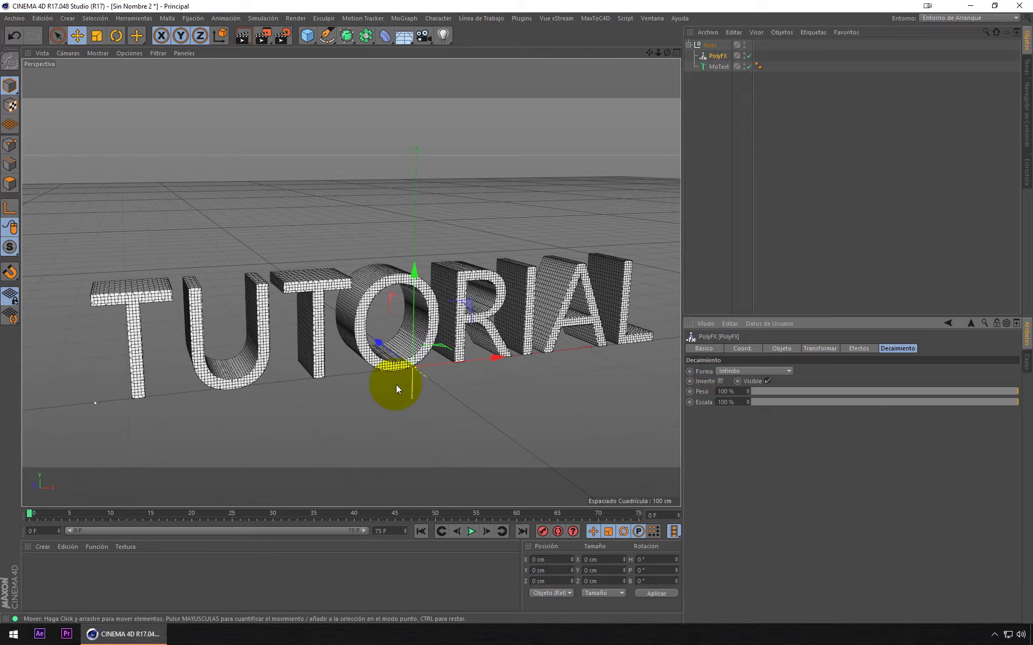
pyautogui.click(786, 371)
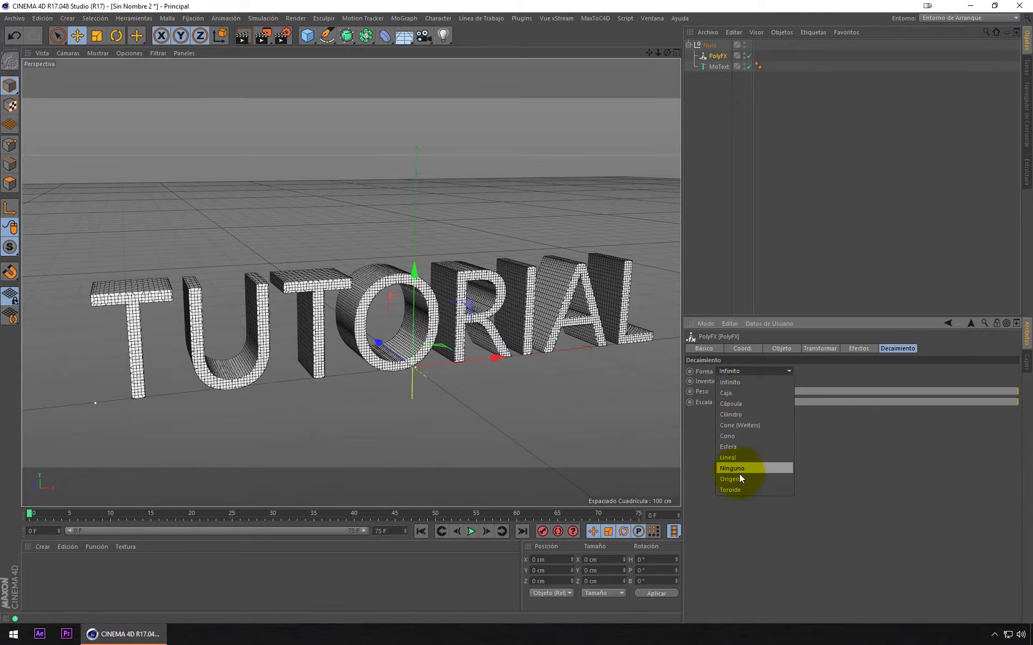
pyautogui.click(726, 393)
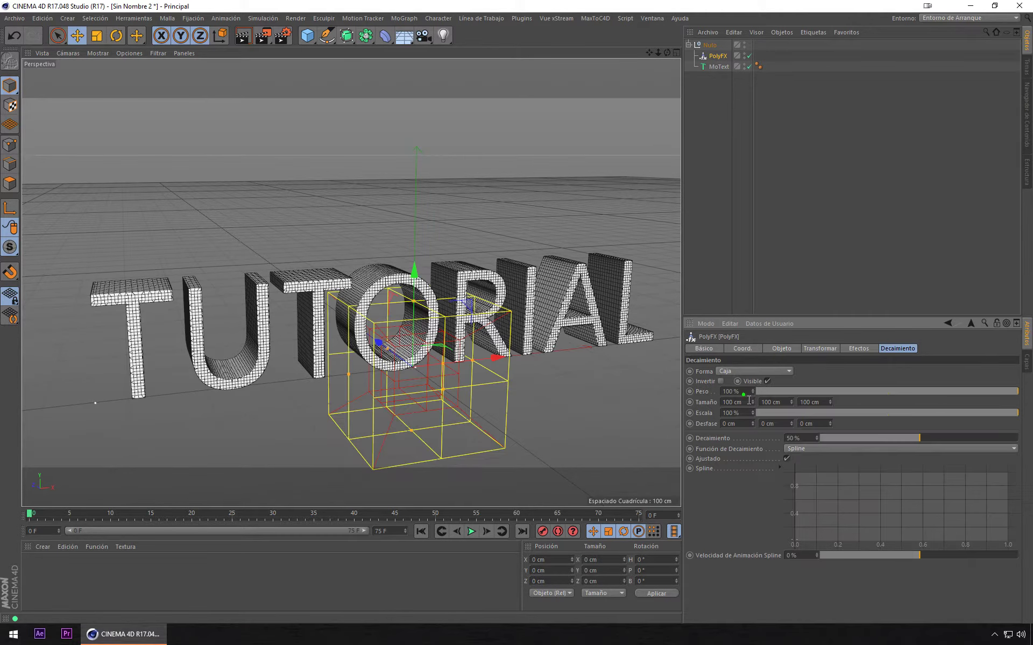
pyautogui.click(790, 371)
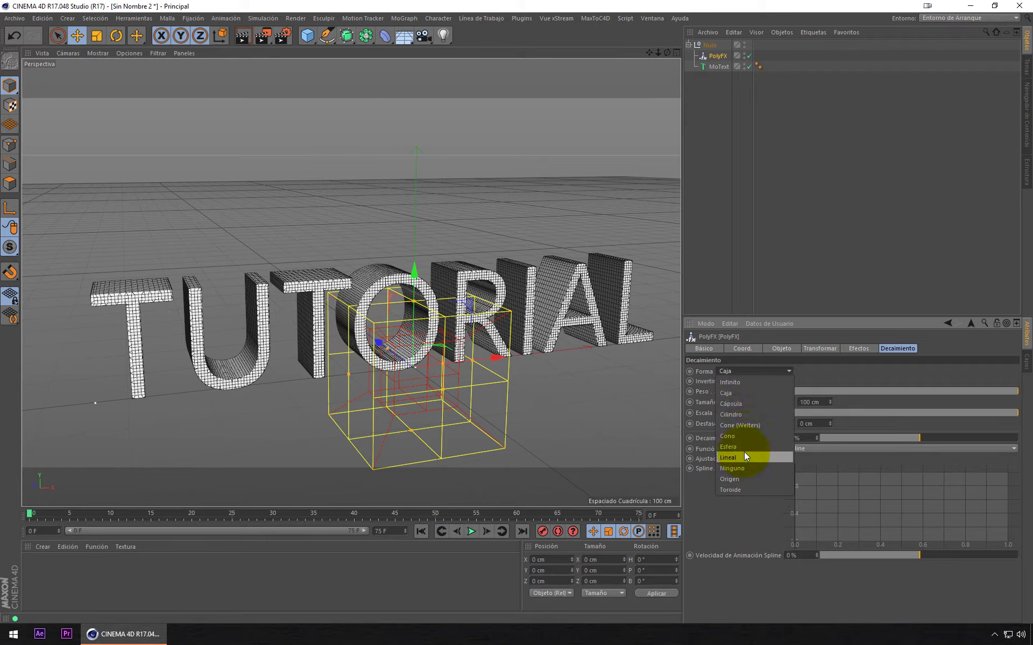
pyautogui.click(744, 447)
pyautogui.click(773, 371)
pyautogui.click(751, 402)
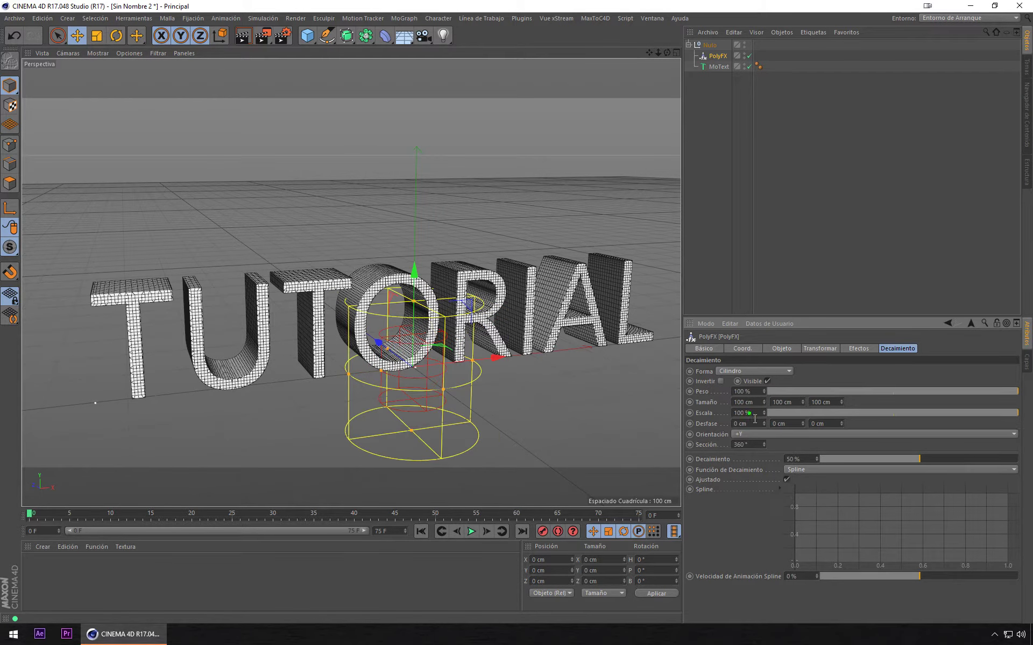
pyautogui.click(768, 369)
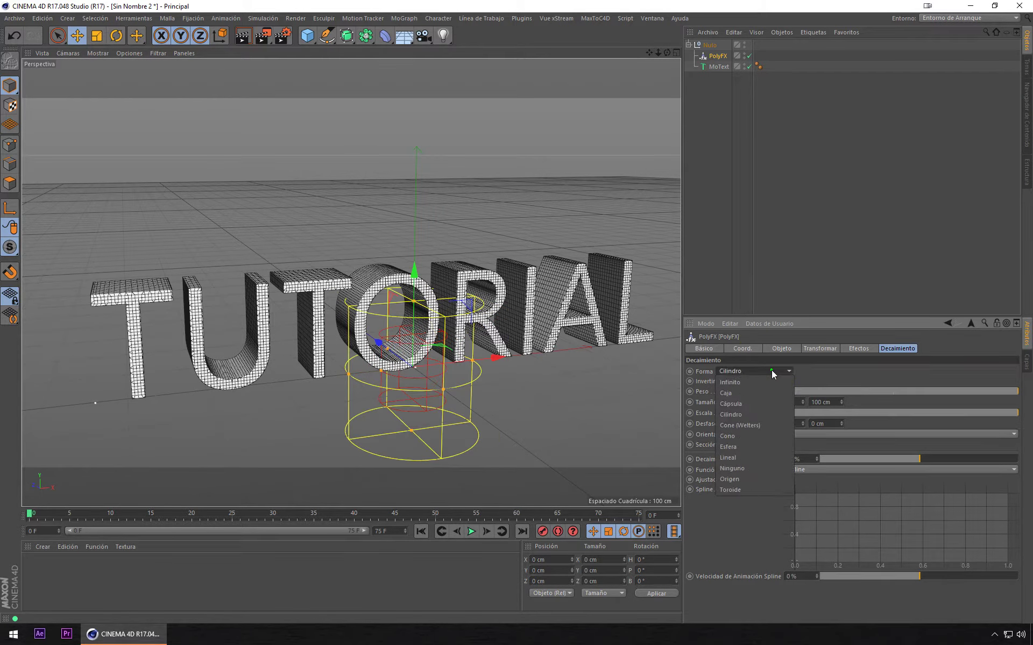
pyautogui.click(753, 392)
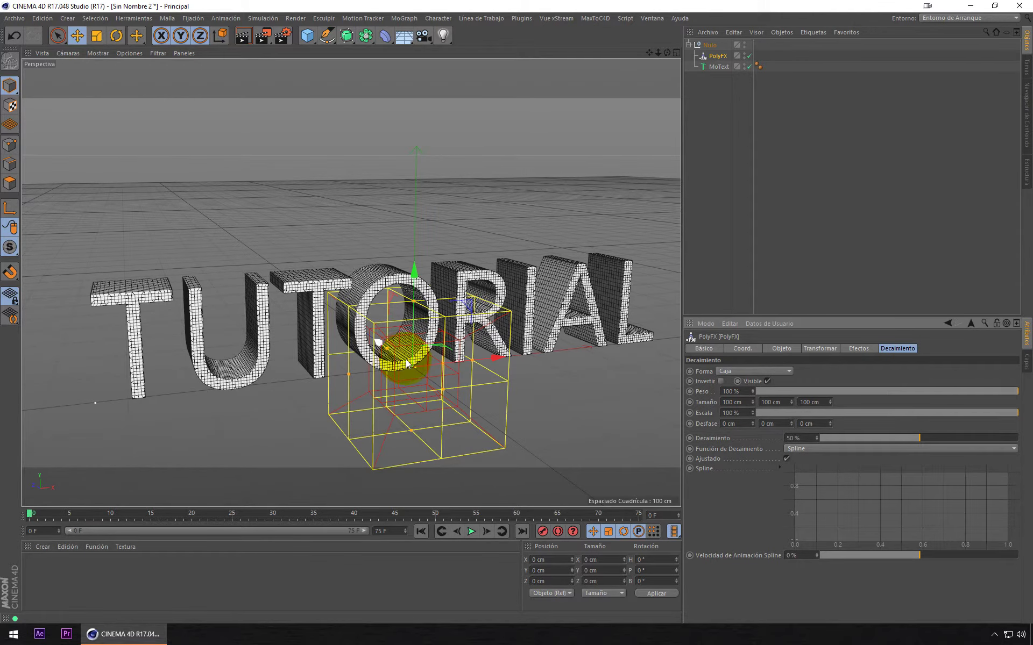
pyautogui.keyDown('alt'); pyautogui.moveTo(460, 348); pyautogui.dragTo(479, 347); pyautogui.keyUp('alt')
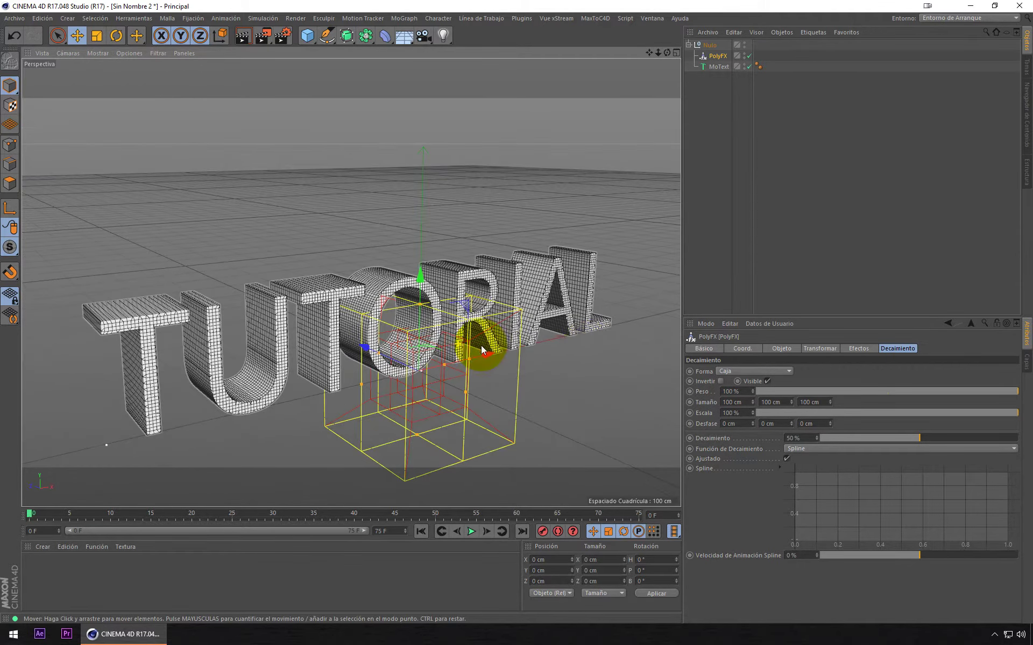
# - Set the PolyFX Transform X offset to 42 cm
pyautogui.click(820, 348)
pyautogui.moveTo(743, 375)
pyautogui.mouseDown()
pyautogui.moveTo(742, 366)
pyautogui.moveTo(660, 376)
pyautogui.mouseUp()
pyautogui.moveTo(420, 360)
pyautogui.keyDown('alt'); pyautogui.mouseDown()
pyautogui.moveTo(352, 327)
pyautogui.moveTo(418, 333)
pyautogui.moveTo(416, 350)
pyautogui.moveTo(388, 330)
pyautogui.mouseUp(); pyautogui.keyUp('alt')
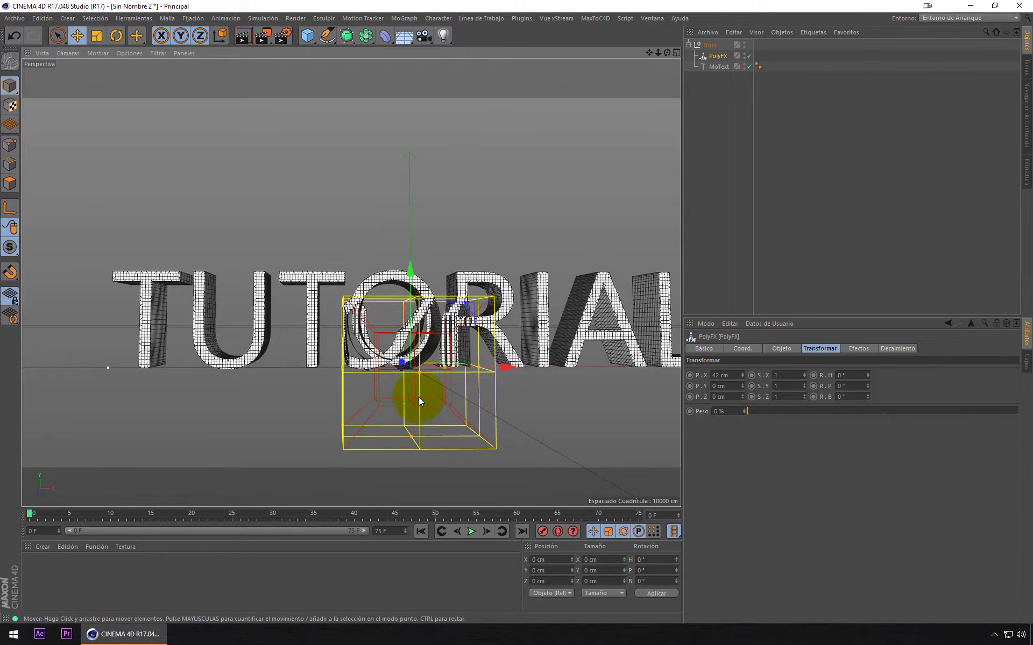
pyautogui.keyDown('alt'); pyautogui.moveTo(418, 324); pyautogui.dragTo(490, 342); pyautogui.keyUp('alt')
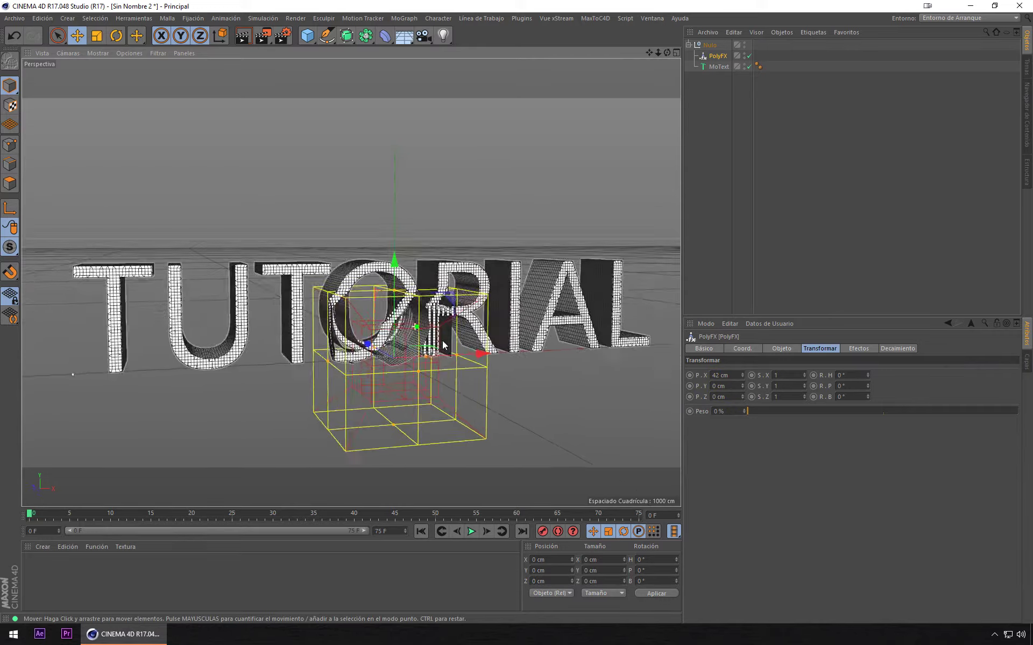
# - Lift the falloff box about 73 cm and slide it right over TUTORIAL's final letters
pyautogui.moveTo(373, 241)
pyautogui.mouseDown()
pyautogui.moveTo(366, 204)
pyautogui.moveTo(419, 276)
pyautogui.moveTo(247, 286)
pyautogui.moveTo(220, 301)
pyautogui.moveTo(511, 331)
pyautogui.mouseUp()
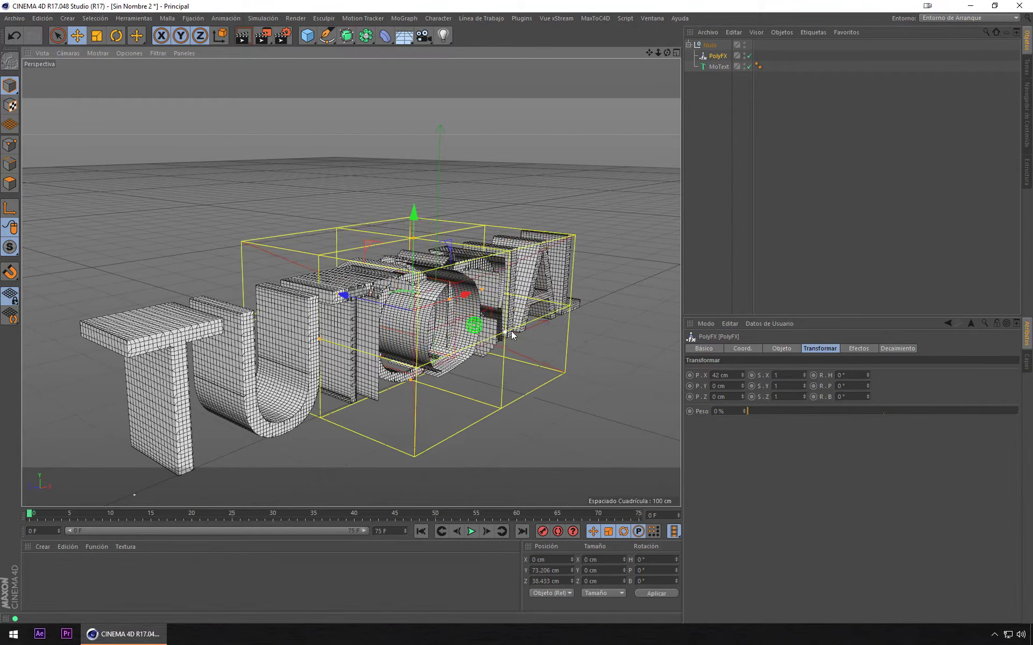
pyautogui.moveTo(442, 294)
pyautogui.keyDown('alt'); pyautogui.mouseDown()
pyautogui.moveTo(360, 258)
pyautogui.moveTo(433, 223)
pyautogui.mouseUp(); pyautogui.keyUp('alt')
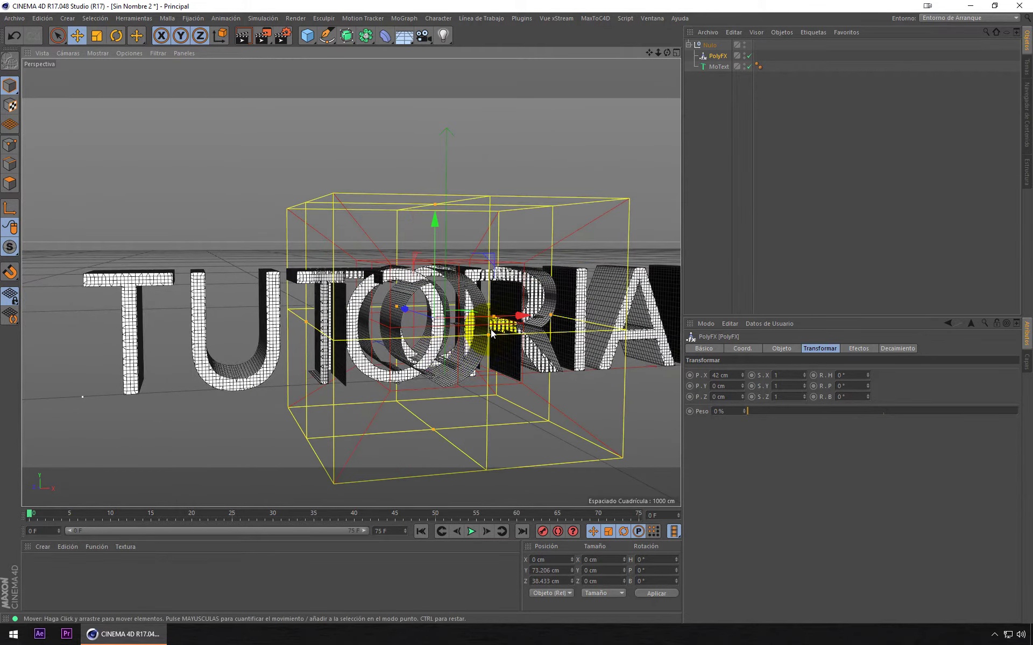
pyautogui.moveTo(491, 330)
pyautogui.keyDown('alt'); pyautogui.mouseDown()
pyautogui.moveTo(570, 318)
pyautogui.moveTo(416, 309)
pyautogui.moveTo(443, 338)
pyautogui.moveTo(422, 274)
pyautogui.moveTo(657, 217)
pyautogui.moveTo(401, 301)
pyautogui.moveTo(391, 318)
pyautogui.moveTo(301, 304)
pyautogui.mouseUp(); pyautogui.keyUp('alt')
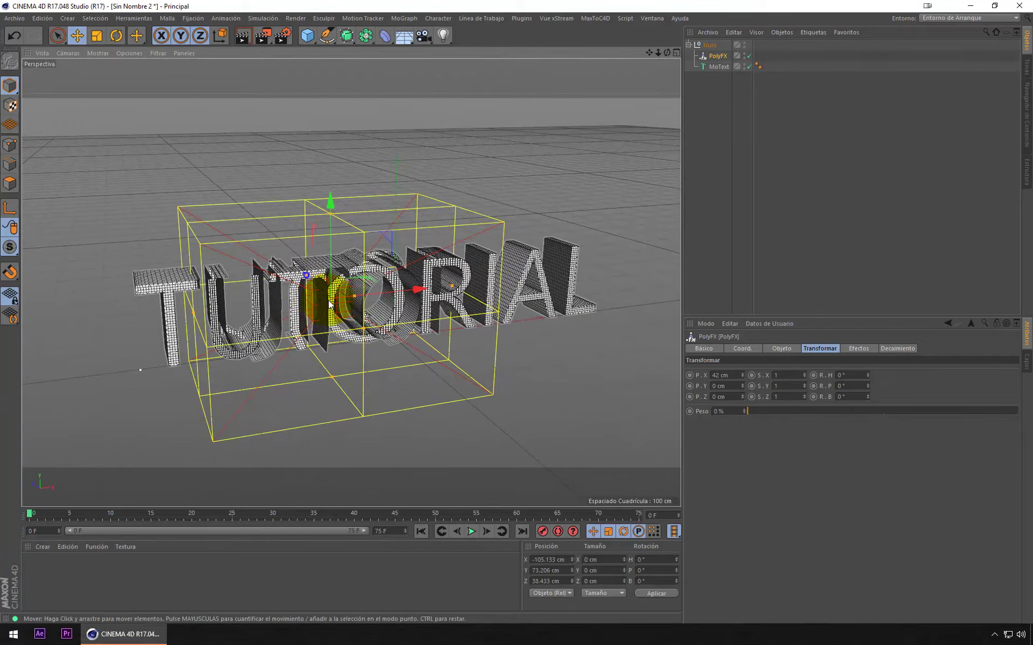
pyautogui.moveTo(420, 289)
pyautogui.mouseDown()
pyautogui.moveTo(678, 275)
pyautogui.moveTo(231, 273)
pyautogui.moveTo(679, 272)
pyautogui.moveTo(531, 273)
pyautogui.moveTo(675, 269)
pyautogui.moveTo(661, 264)
pyautogui.mouseUp()
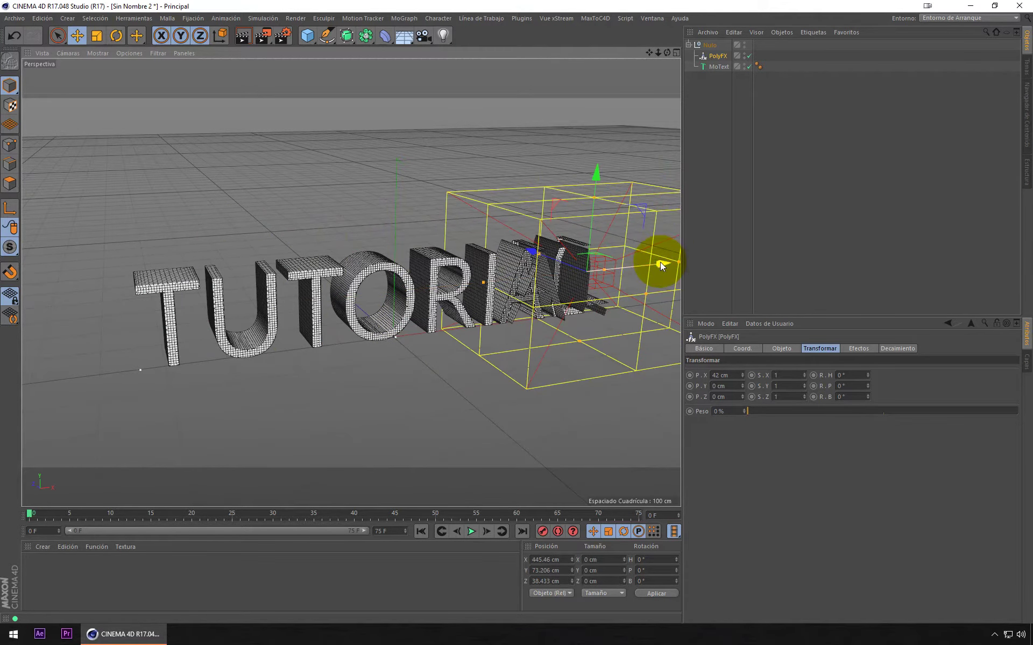
pyautogui.click(718, 56)
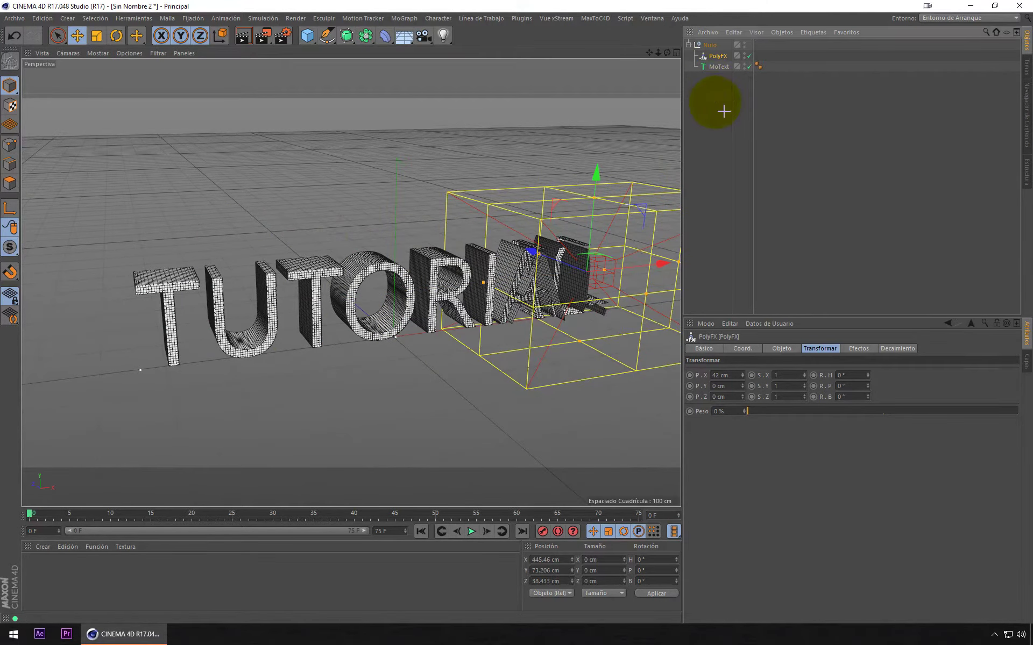
pyautogui.click(715, 100)
pyautogui.click(718, 56)
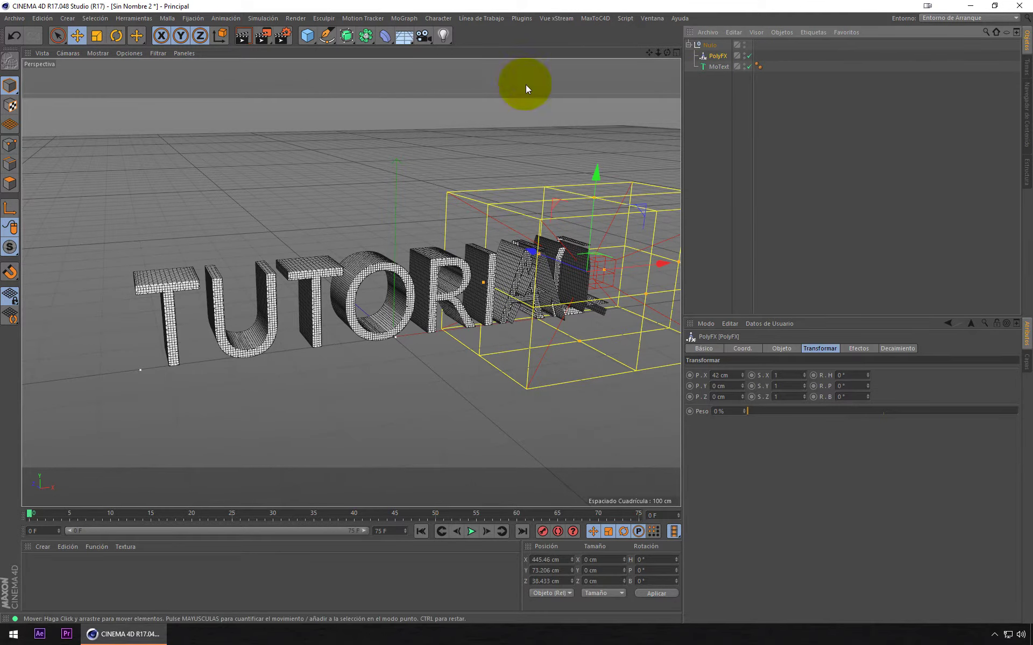
# - Add an Aleatorio (Random) effector to scatter the fragments
pyautogui.click(406, 20)
pyautogui.moveTo(435, 35)
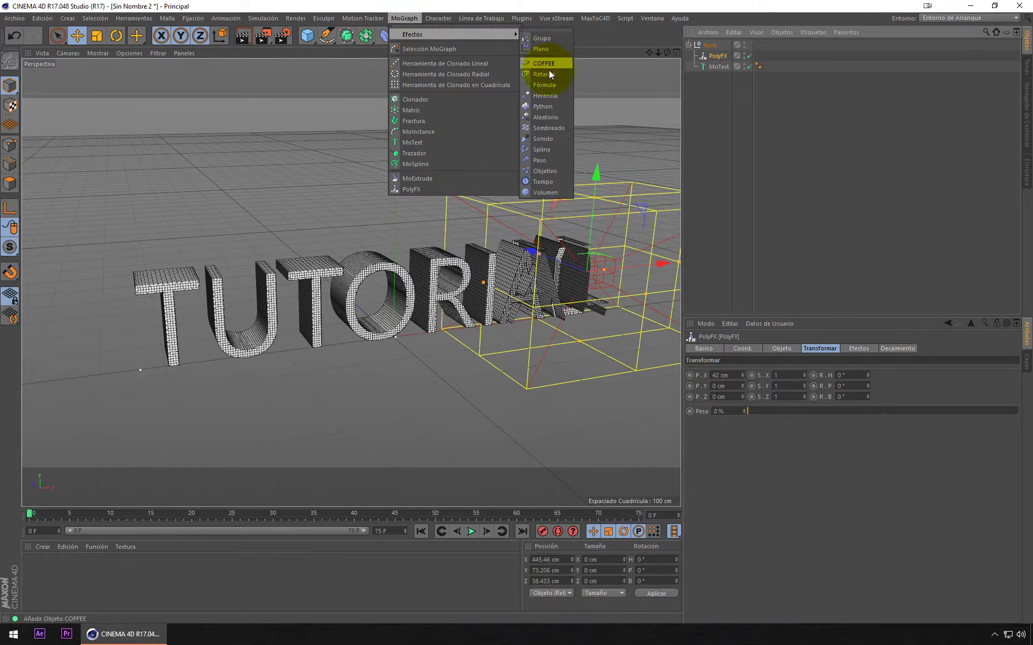
pyautogui.click(553, 118)
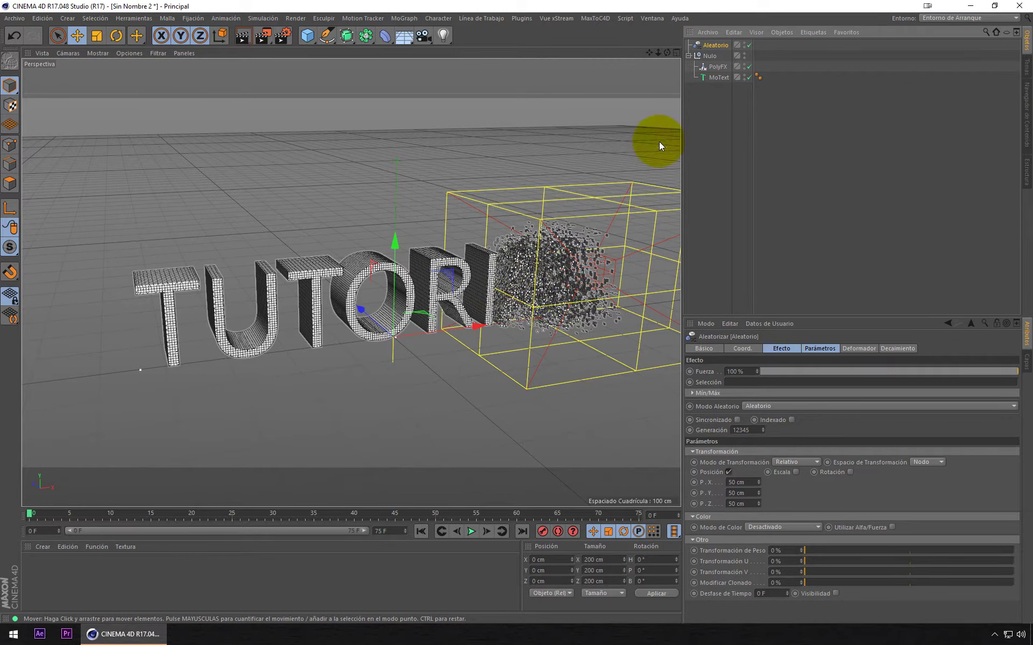
pyautogui.click(718, 49)
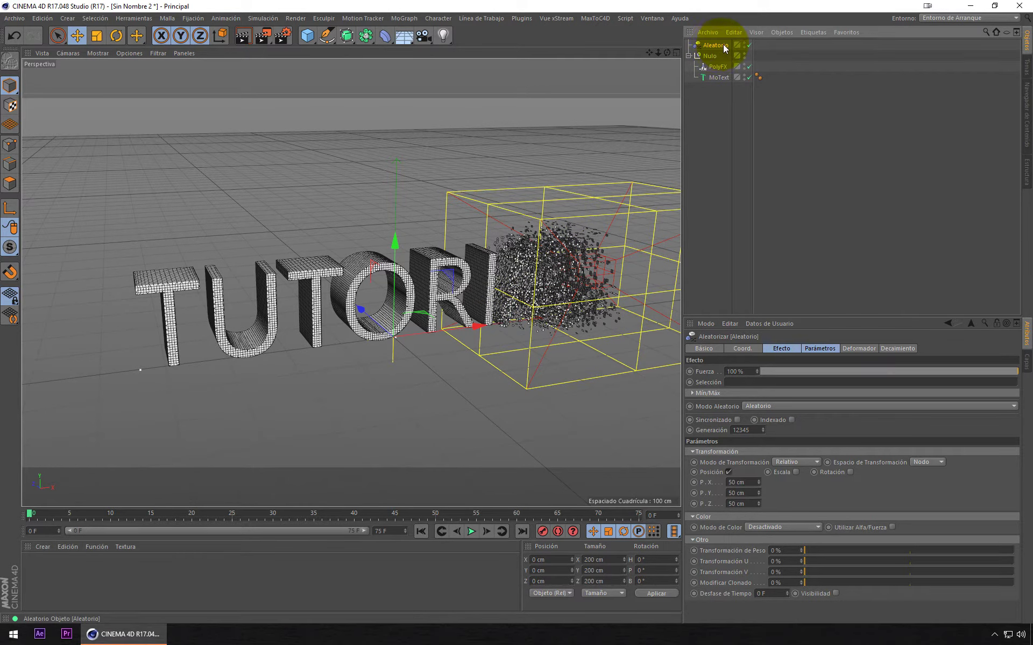
pyautogui.click(720, 65)
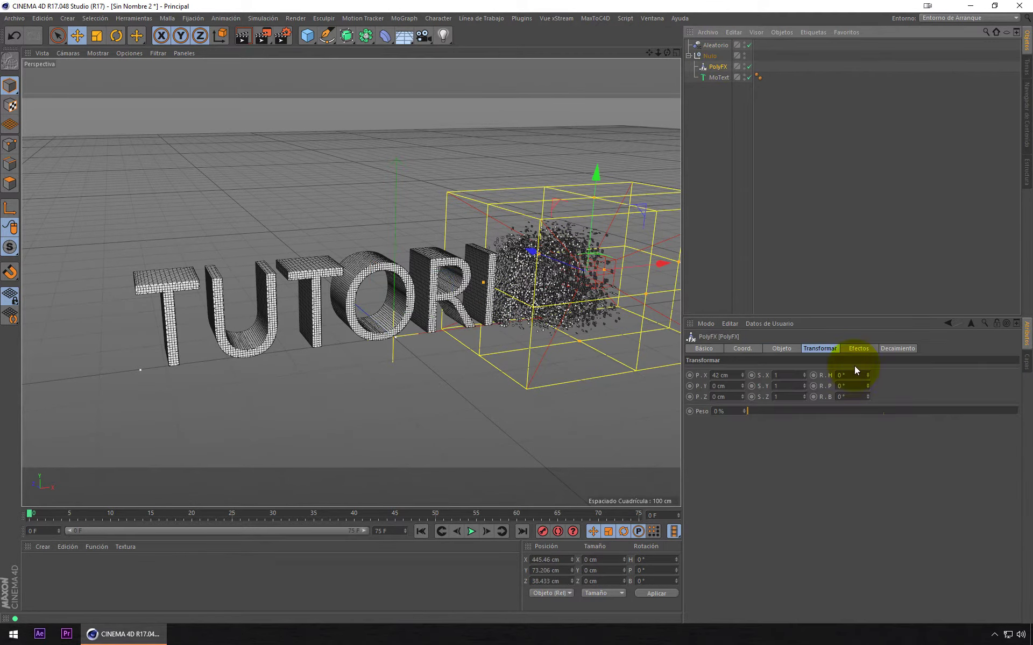
# - Re-link Aleatorio in PolyFX's Efectos list and slide the field box right along X
pyautogui.click(859, 349)
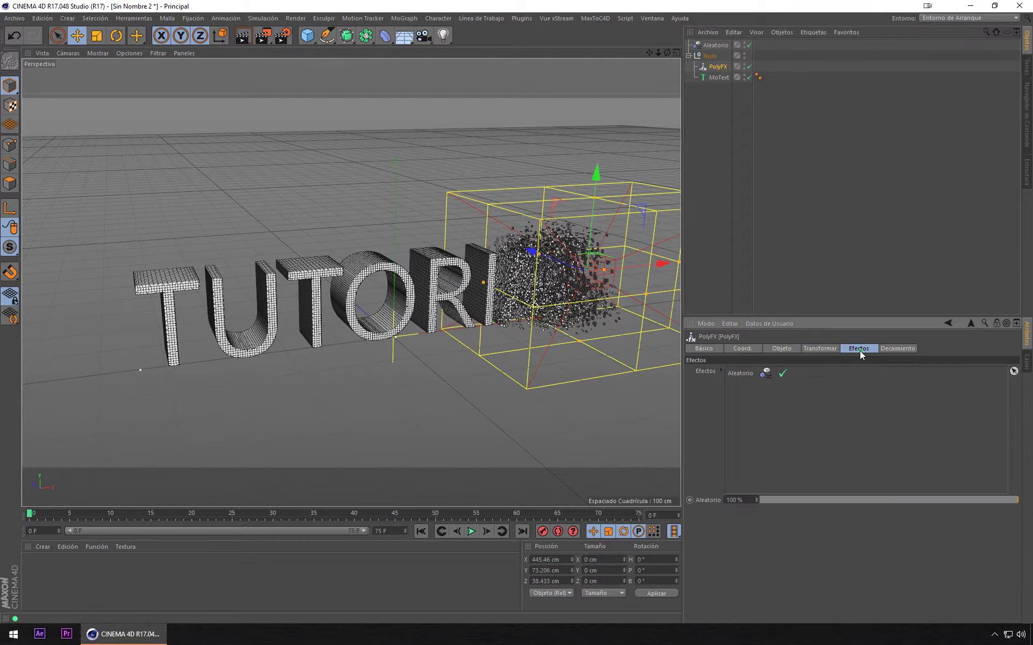
pyautogui.click(741, 373)
pyautogui.press('Delete')
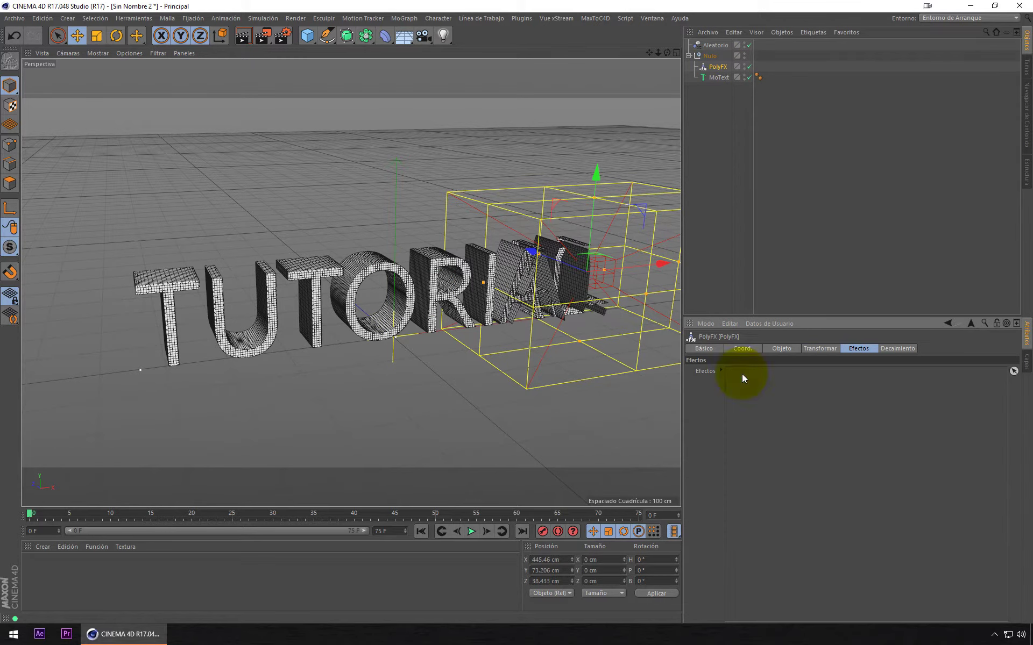
pyautogui.click(721, 46)
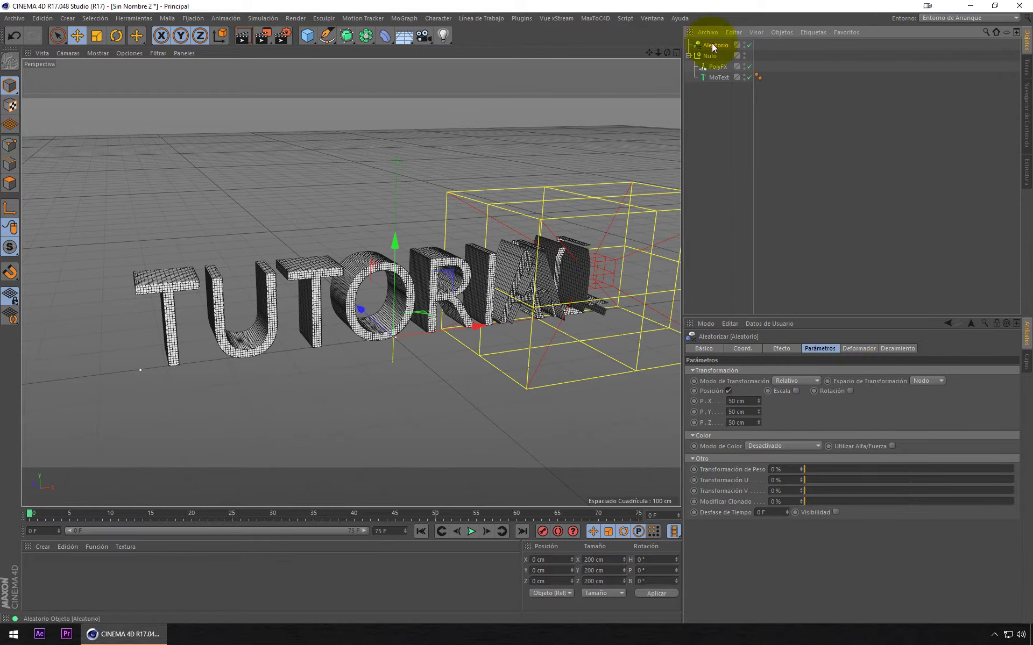
pyautogui.click(717, 67)
pyautogui.moveTo(716, 45); pyautogui.dragTo(784, 398)
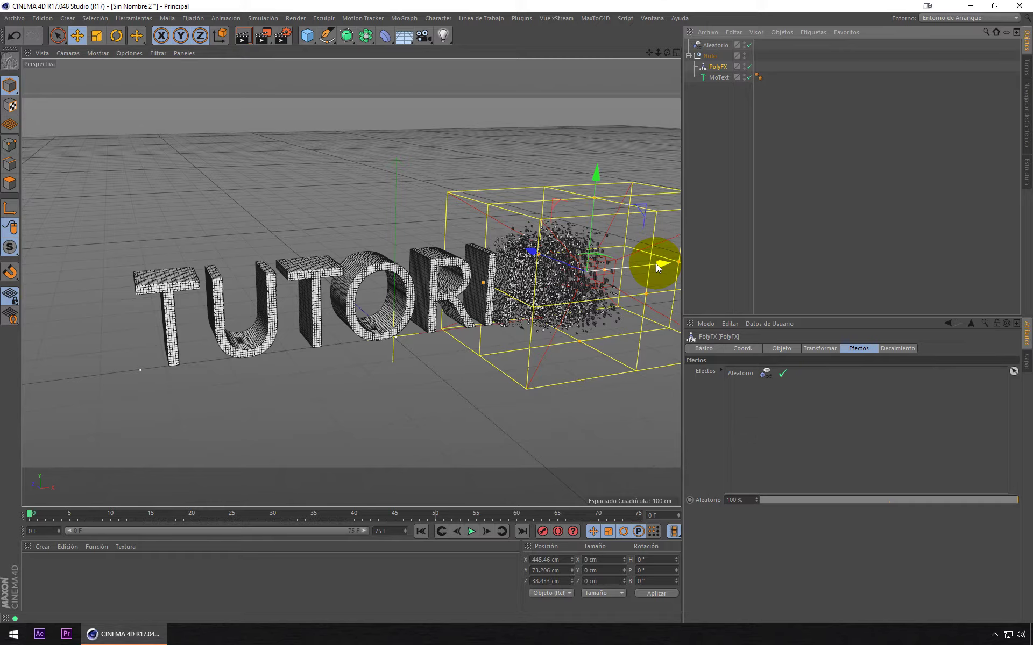
pyautogui.keyDown('alt'); pyautogui.moveTo(653, 265); pyautogui.dragTo(467, 321); pyautogui.keyUp('alt')
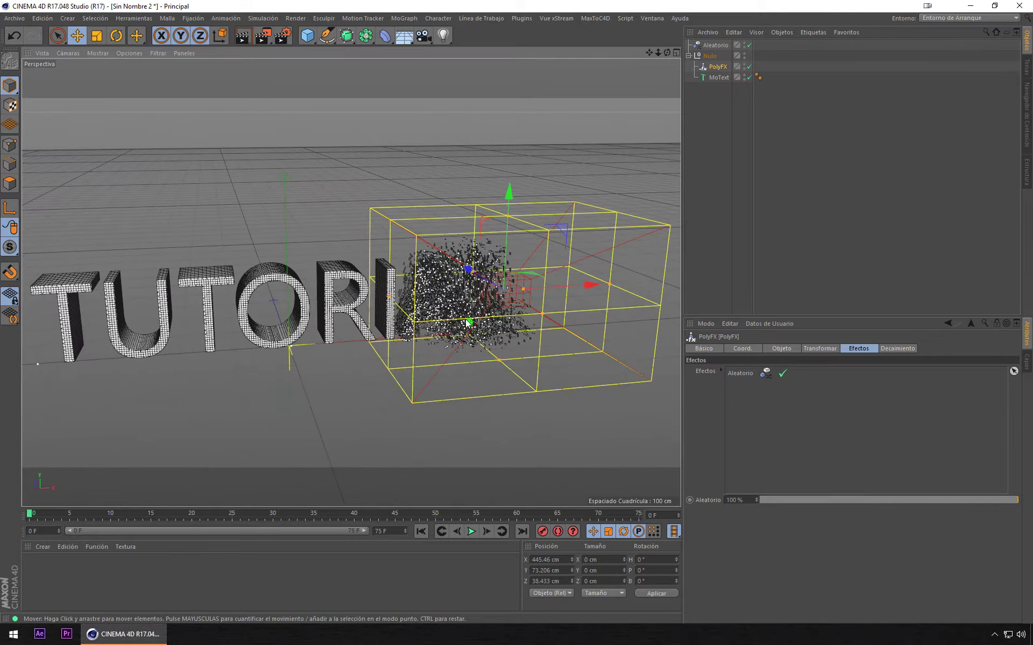
pyautogui.moveTo(592, 284)
pyautogui.mouseDown()
pyautogui.moveTo(608, 283)
pyautogui.moveTo(335, 298)
pyautogui.moveTo(670, 276)
pyautogui.mouseUp()
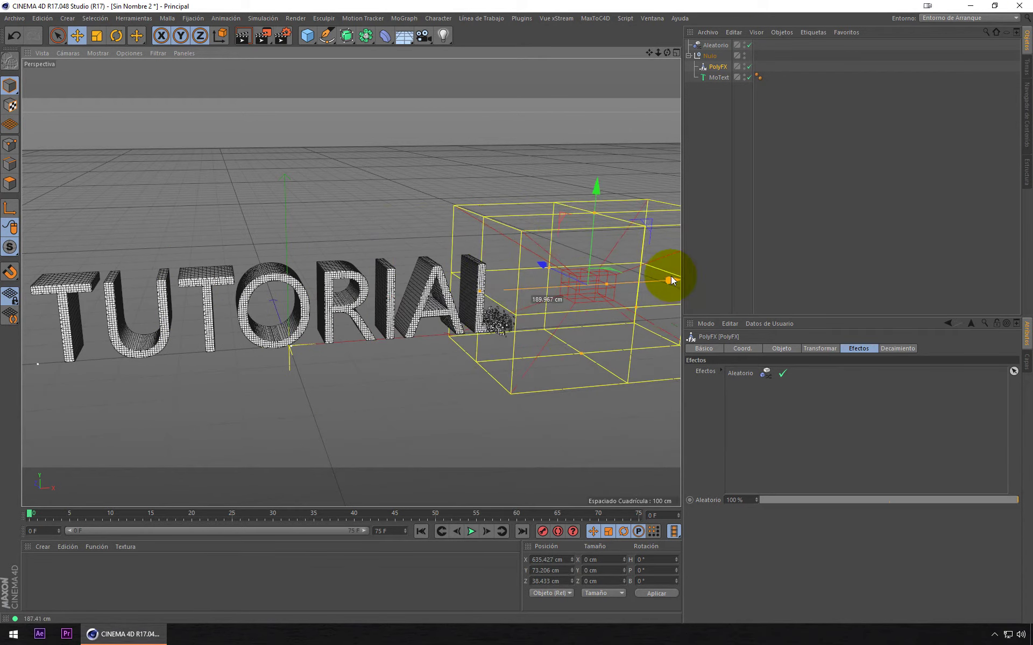
# - Raise Aleatorio's random position offset to 167, 193, 233 cm and enable rotation
pyautogui.click(723, 45)
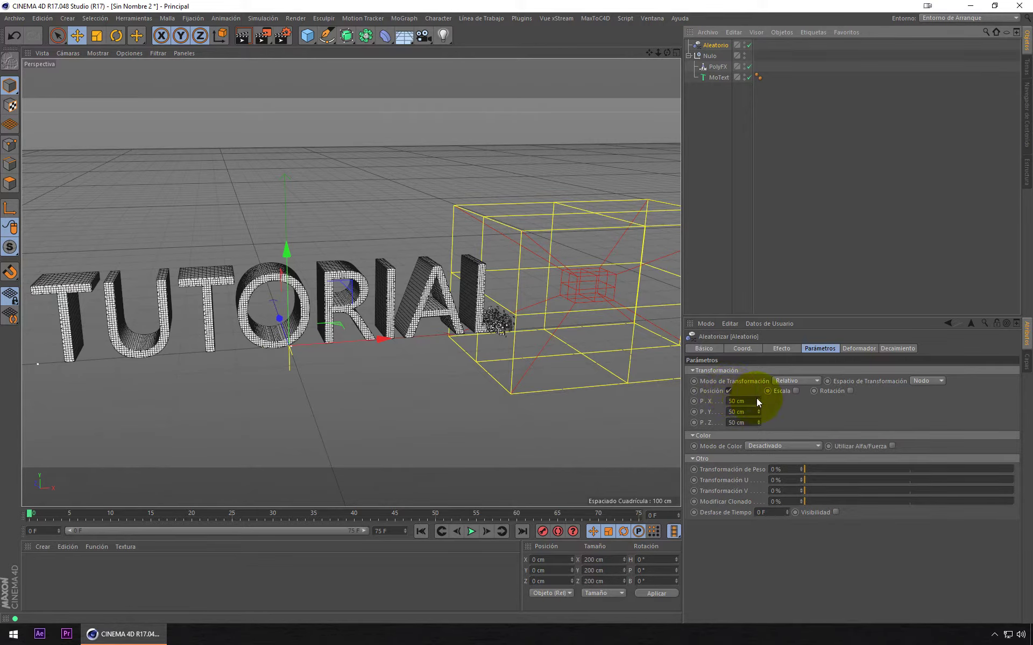
pyautogui.moveTo(758, 401)
pyautogui.mouseDown()
pyautogui.moveTo(791, 401)
pyautogui.moveTo(759, 452)
pyautogui.mouseUp()
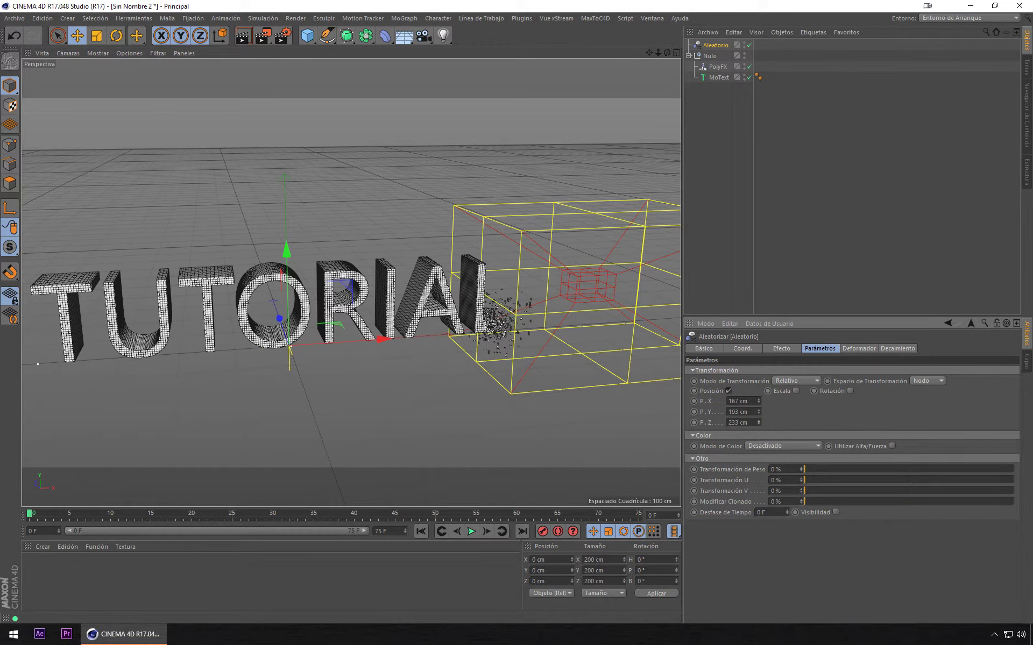
pyautogui.click(850, 391)
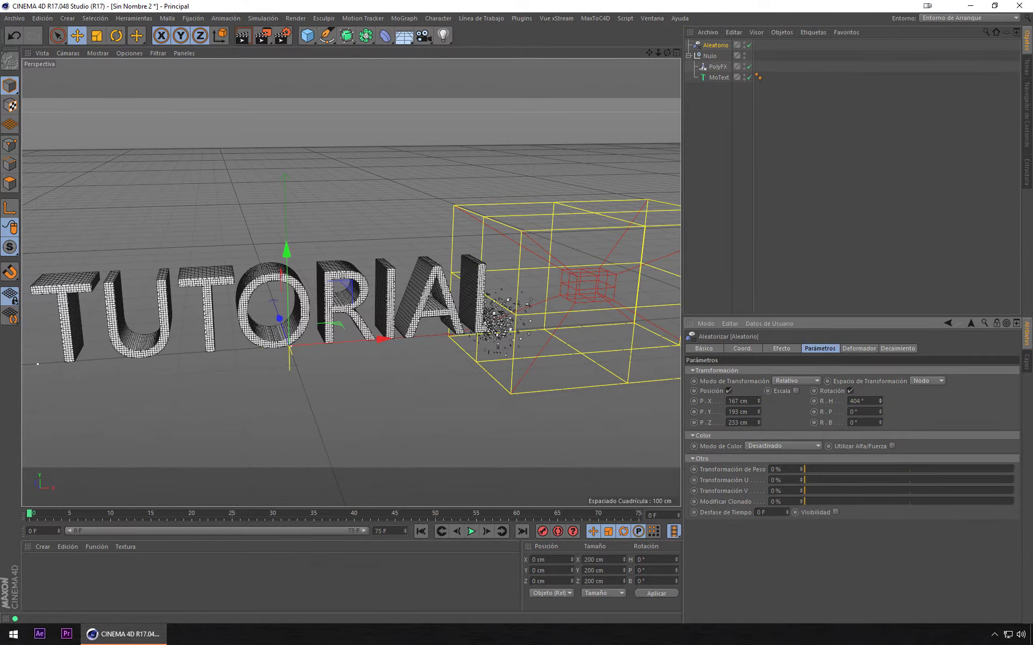
pyautogui.scroll(4, 511, 316)
pyautogui.scroll(5, 468, 320)
pyautogui.scroll(3, 565, 342)
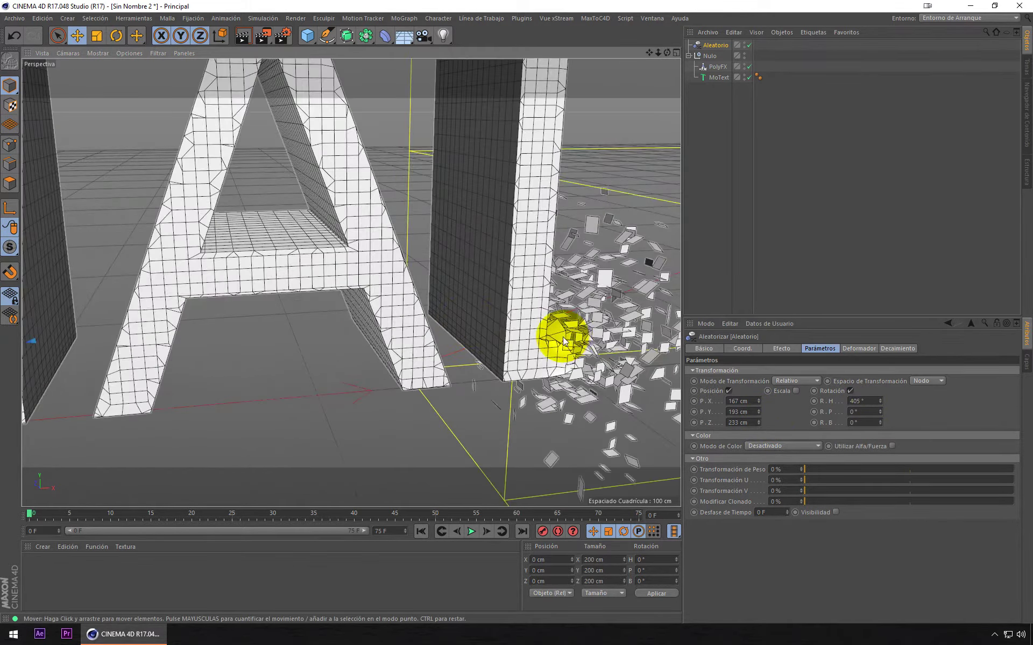
pyautogui.moveTo(565, 341)
pyautogui.keyDown('alt'); pyautogui.mouseDown()
pyautogui.moveTo(289, 315)
pyautogui.moveTo(341, 307)
pyautogui.mouseUp(); pyautogui.keyUp('alt')
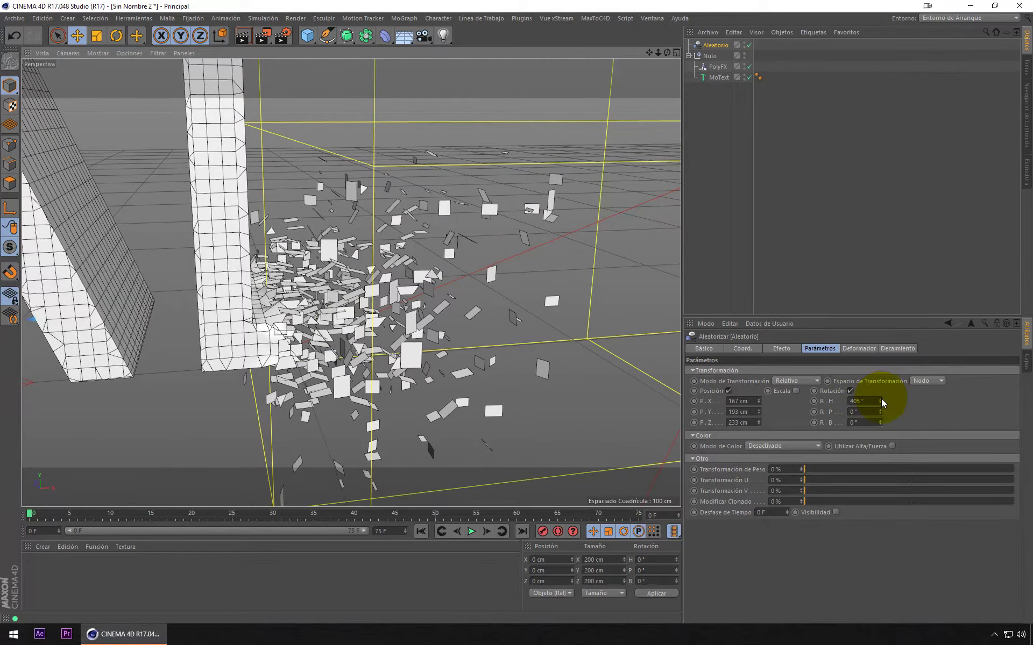
# - Set Aleatorio's random rotation to H 443°, P 297°, B 418° and enable scale variation
pyautogui.moveTo(881, 399)
pyautogui.mouseDown()
pyautogui.moveTo(887, 422)
pyautogui.moveTo(877, 409)
pyautogui.mouseUp()
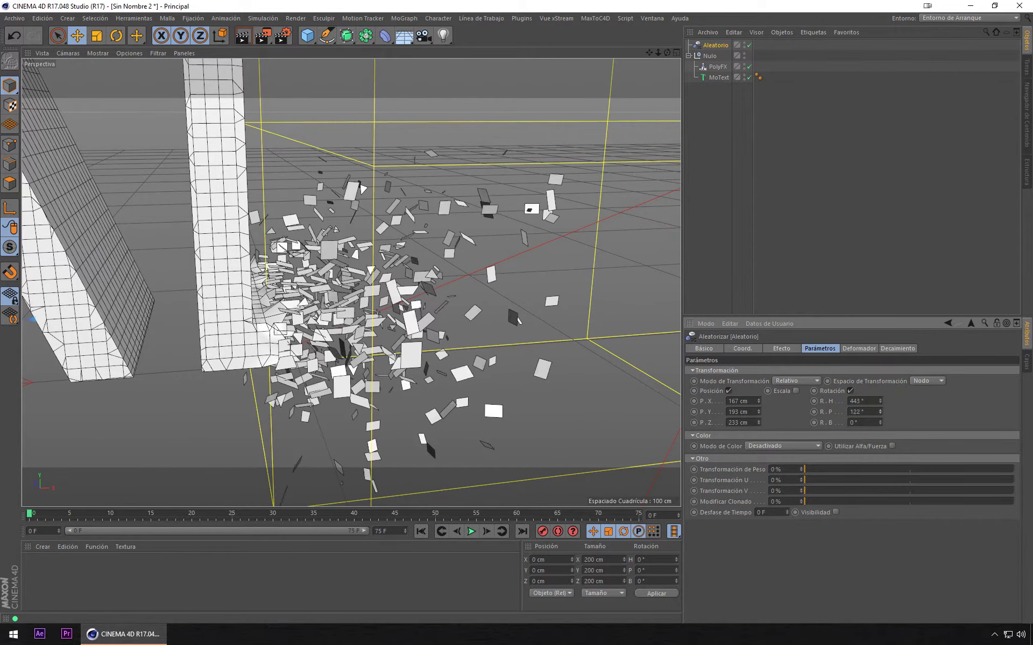
pyautogui.click(886, 416)
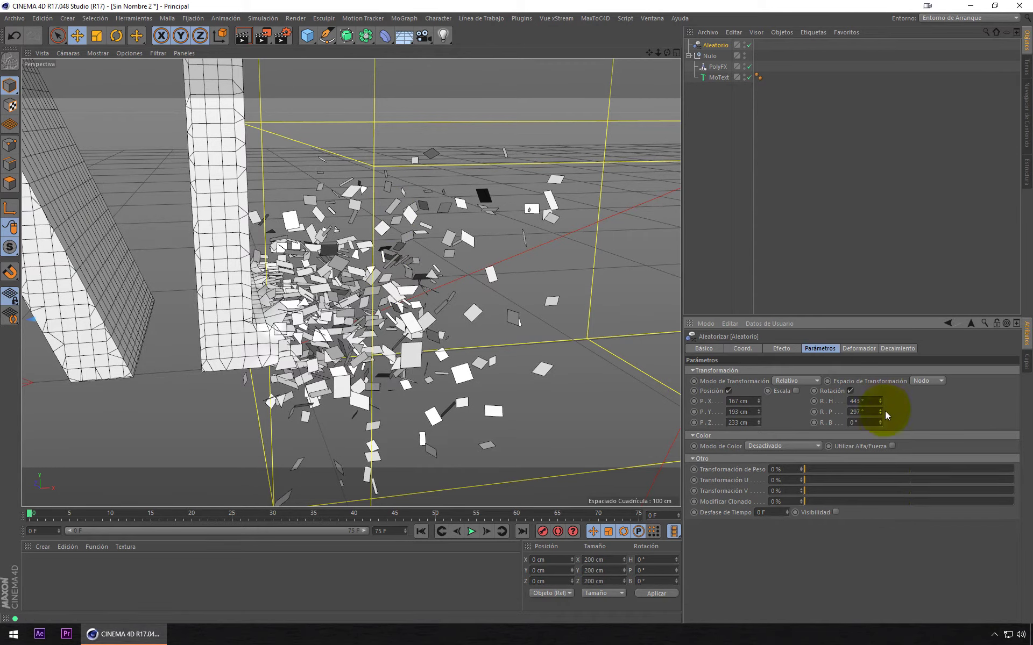
pyautogui.moveTo(881, 426); pyautogui.dragTo(883, 417)
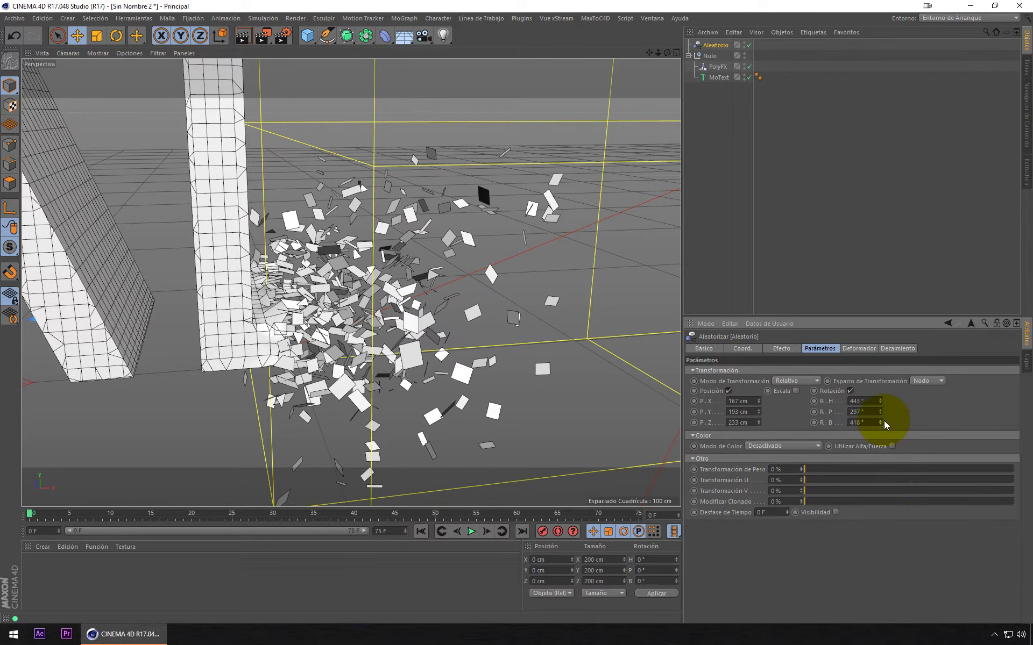
pyautogui.click(797, 396)
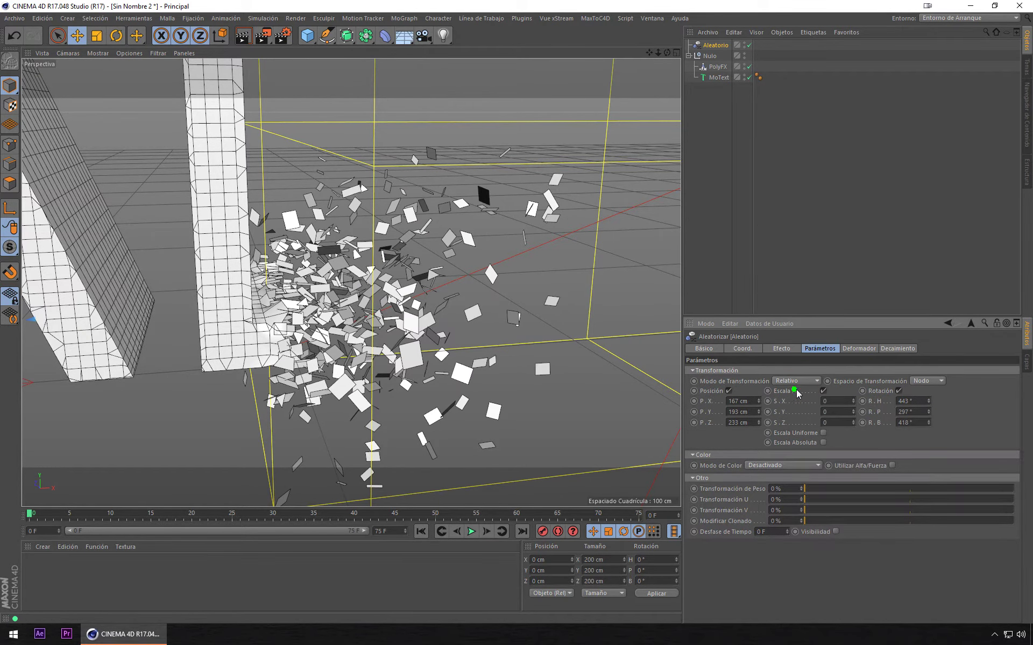
pyautogui.click(791, 392)
# - Set PolyFX's transform scale S.X, S.Y and S.Z to 0
pyautogui.click(717, 66)
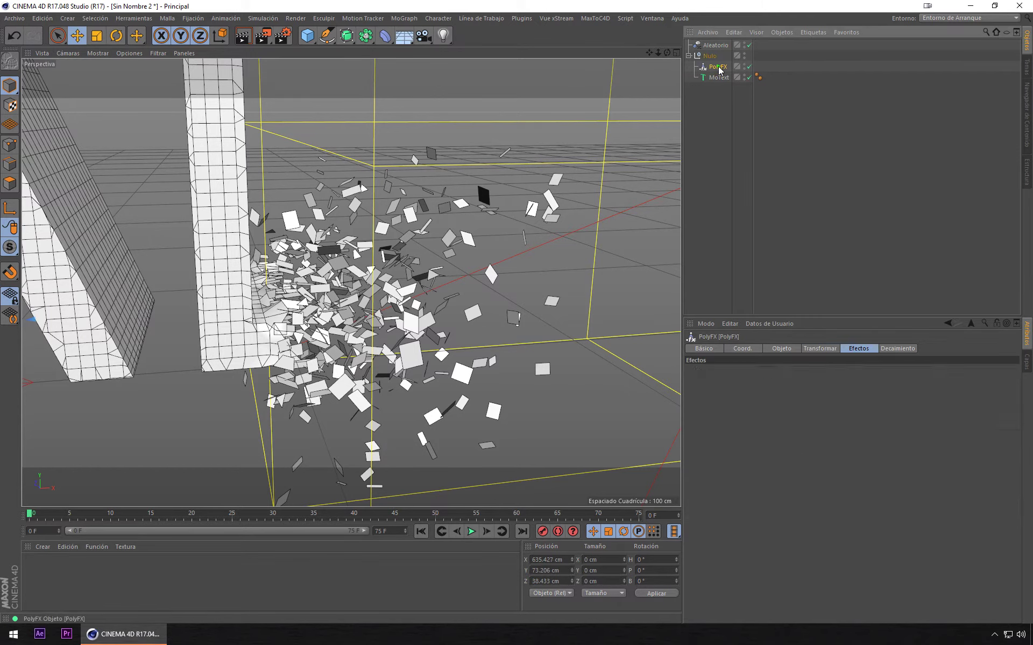
pyautogui.click(812, 349)
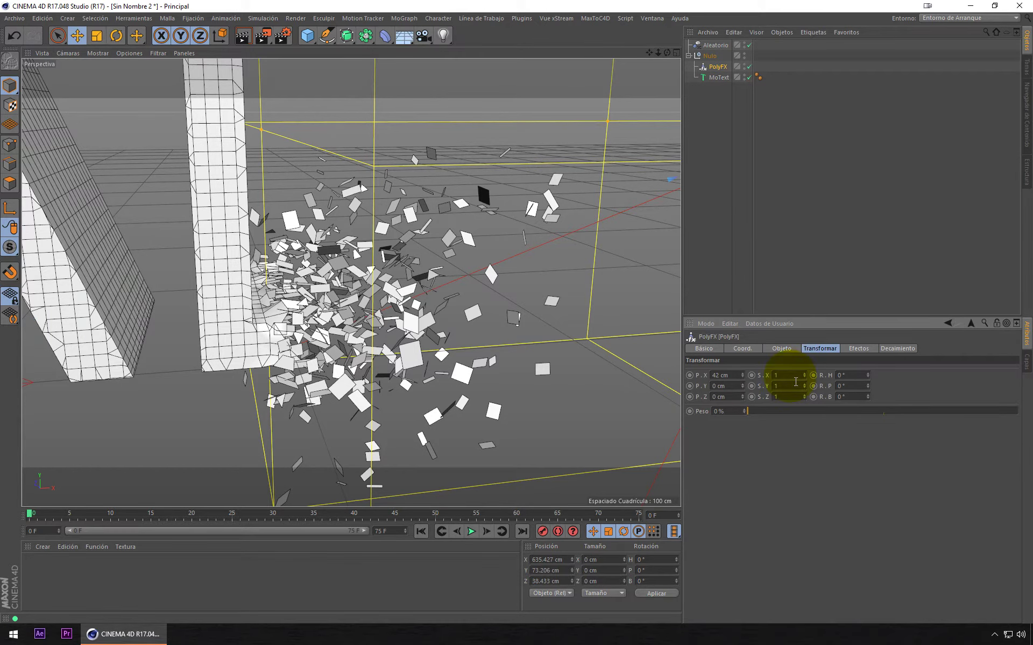
pyautogui.write('0')
pyautogui.click(788, 386)
pyautogui.write('0')
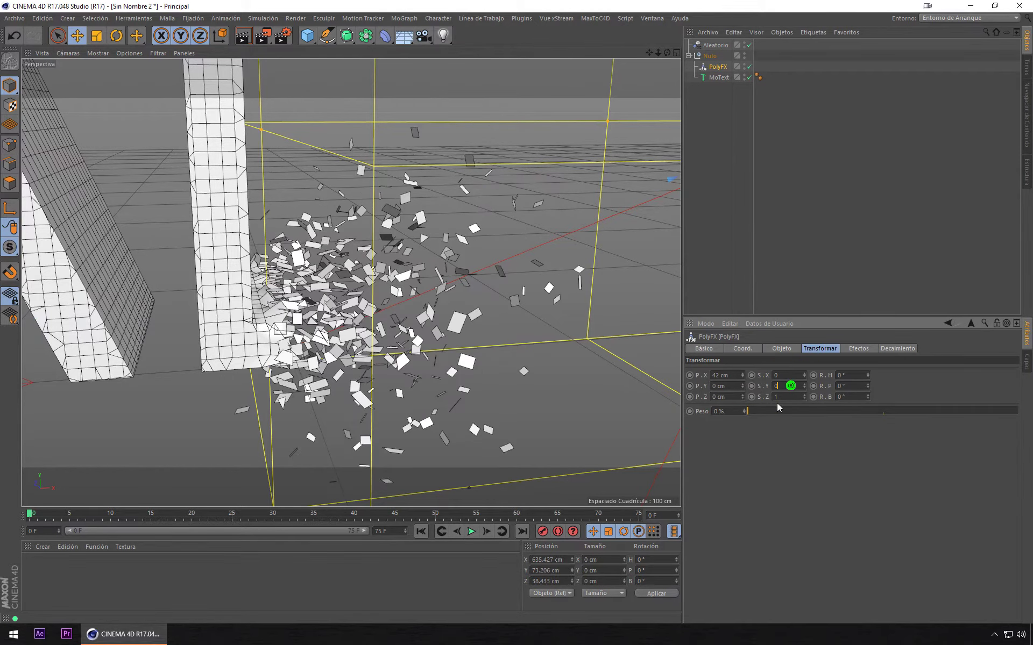
pyautogui.write('0')
# - Slide the field box left across the TUTORIAL text
pyautogui.keyDown('alt'); pyautogui.moveTo(489, 219); pyautogui.dragTo(518, 239); pyautogui.keyUp('alt')
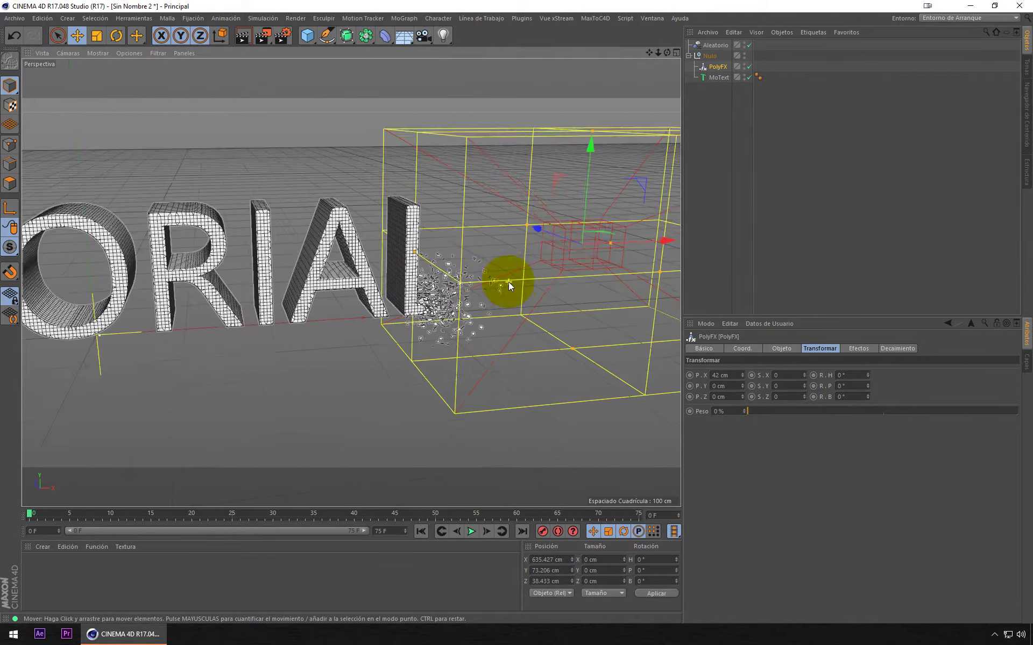
pyautogui.keyDown('alt'); pyautogui.moveTo(517, 240); pyautogui.dragTo(509, 282); pyautogui.keyUp('alt')
pyautogui.moveTo(634, 241)
pyautogui.mouseDown()
pyautogui.moveTo(214, 273)
pyautogui.moveTo(386, 234)
pyautogui.moveTo(425, 253)
pyautogui.moveTo(373, 226)
pyautogui.moveTo(511, 259)
pyautogui.moveTo(464, 264)
pyautogui.moveTo(518, 293)
pyautogui.moveTo(404, 272)
pyautogui.moveTo(216, 288)
pyautogui.moveTo(624, 262)
pyautogui.moveTo(263, 293)
pyautogui.moveTo(698, 306)
pyautogui.moveTo(655, 292)
pyautogui.moveTo(540, 295)
pyautogui.mouseUp()
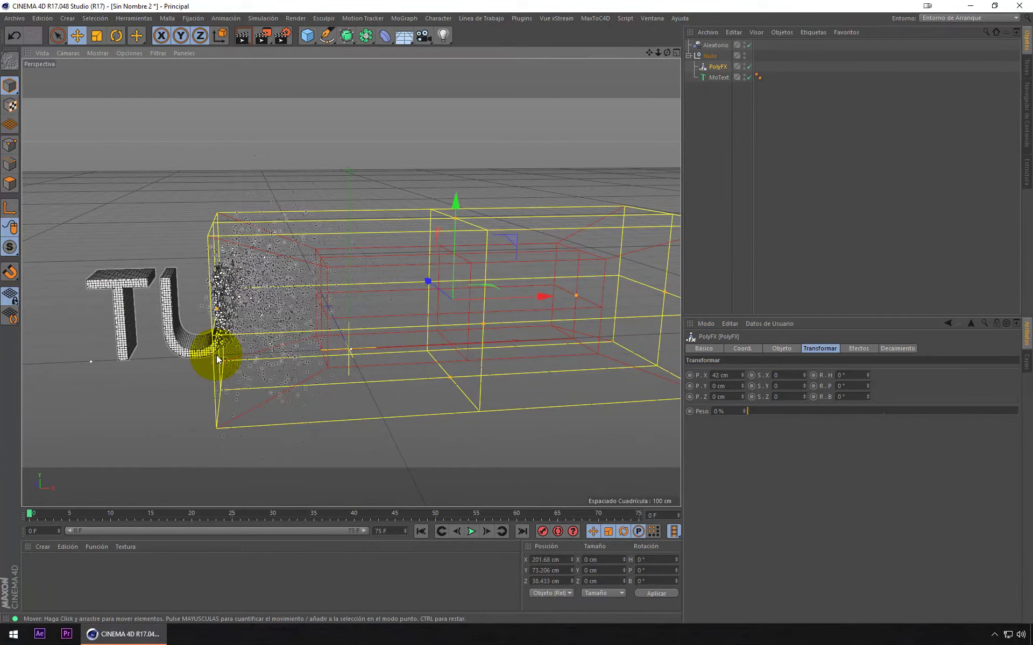
pyautogui.moveTo(546, 299)
pyautogui.mouseDown()
pyautogui.moveTo(250, 326)
pyautogui.moveTo(88, 325)
pyautogui.moveTo(627, 307)
pyautogui.moveTo(597, 313)
pyautogui.moveTo(662, 280)
pyautogui.moveTo(403, 275)
pyautogui.moveTo(480, 263)
pyautogui.moveTo(667, 265)
pyautogui.moveTo(420, 266)
pyautogui.moveTo(462, 268)
pyautogui.mouseUp()
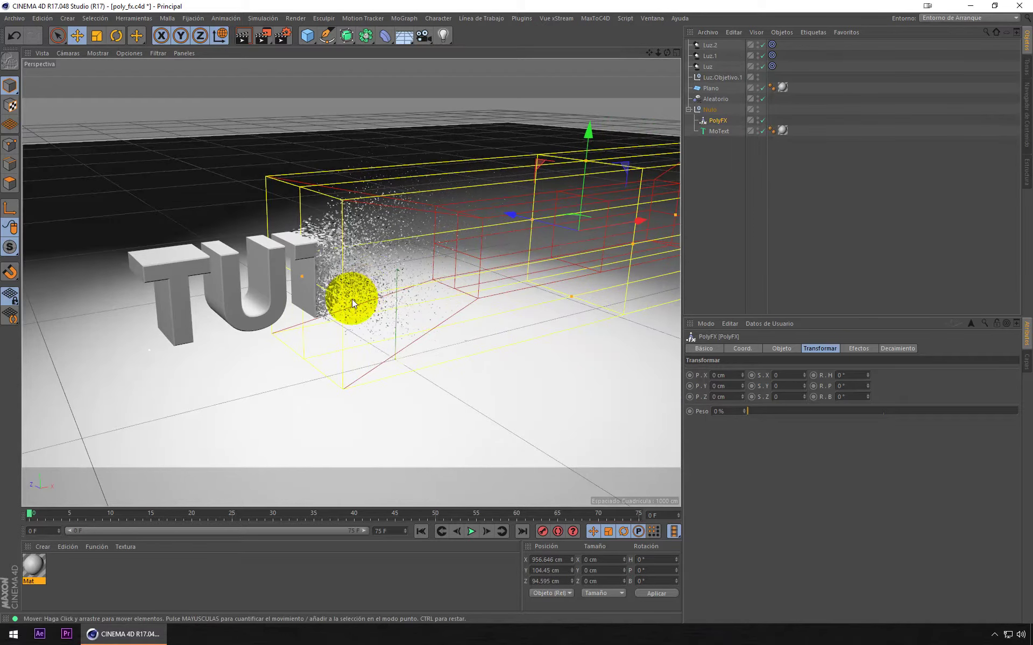
# - Render a viewport preview of poly_fx.c4d, then return to the Sin Nombre 2 document
pyautogui.keyDown('alt'); pyautogui.moveTo(351, 299); pyautogui.dragTo(347, 174); pyautogui.keyUp('alt')
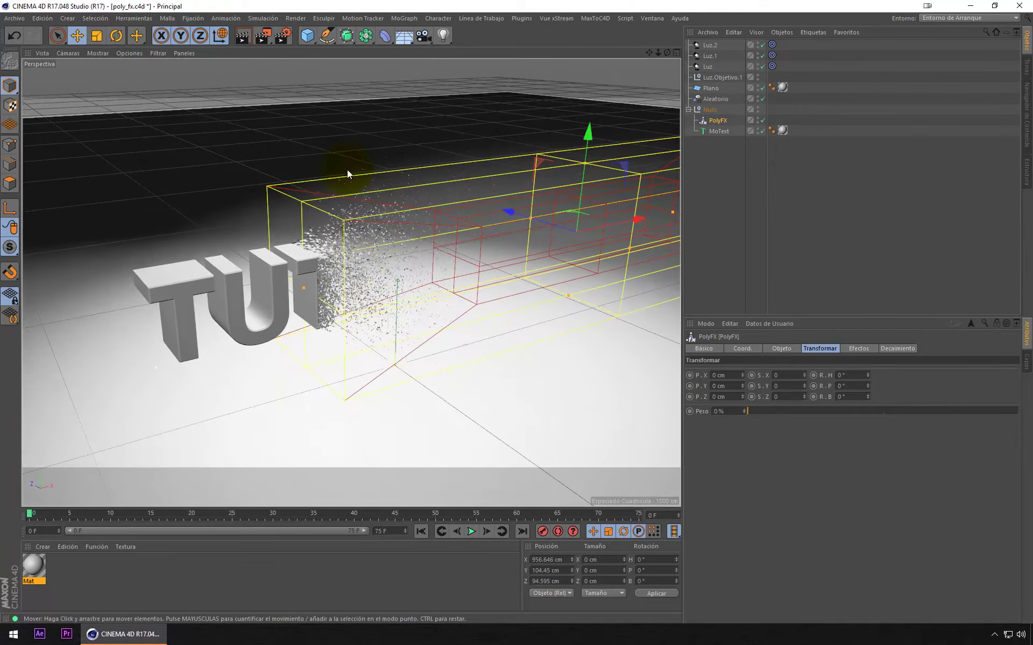
pyautogui.click(241, 35)
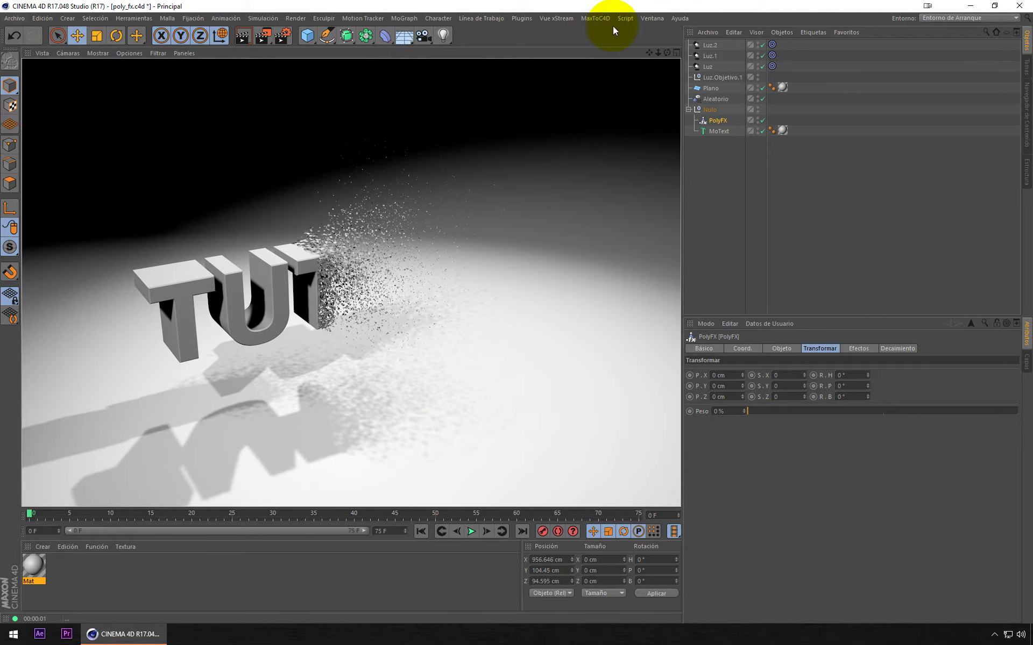
pyautogui.click(649, 19)
pyautogui.click(671, 271)
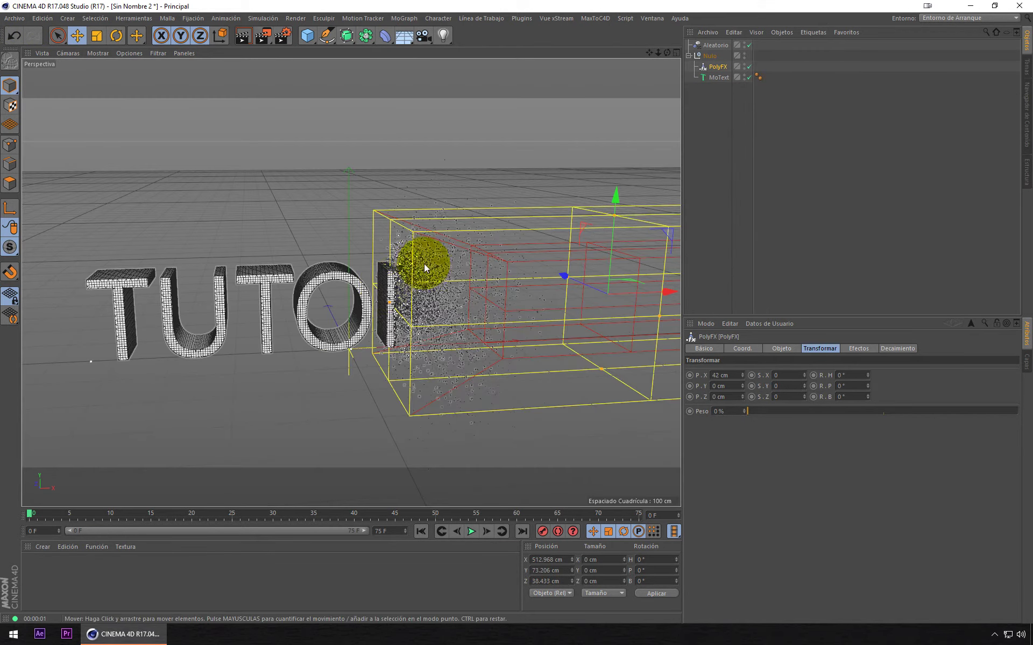
# - Move the field box right past the text and delete the MoText object
pyautogui.keyDown('alt'); pyautogui.moveTo(409, 280); pyautogui.dragTo(443, 299); pyautogui.keyUp('alt')
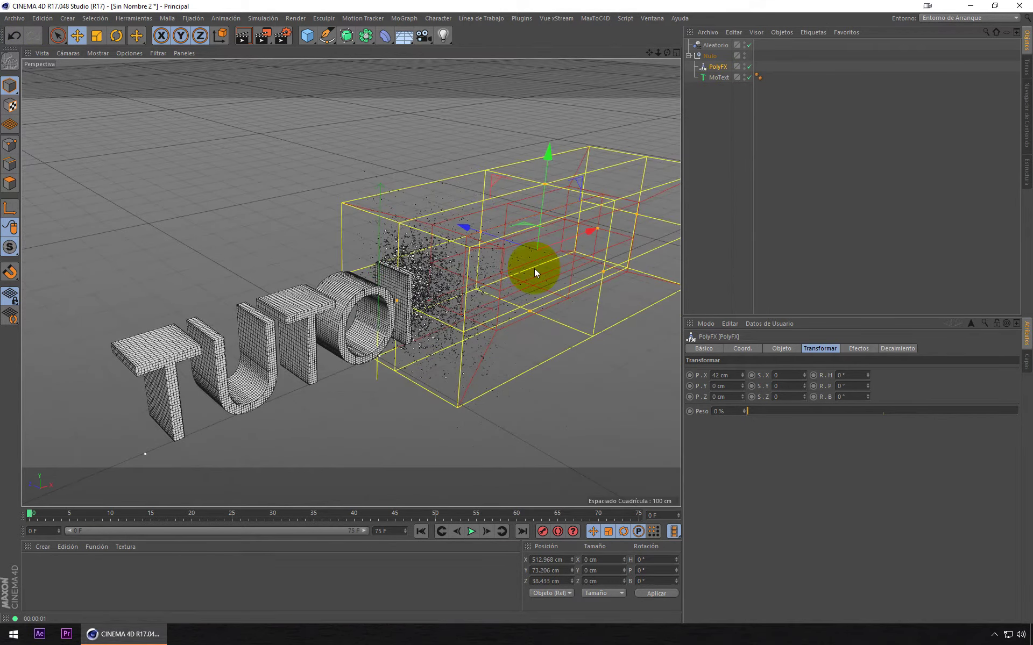
pyautogui.moveTo(577, 238); pyautogui.dragTo(648, 215)
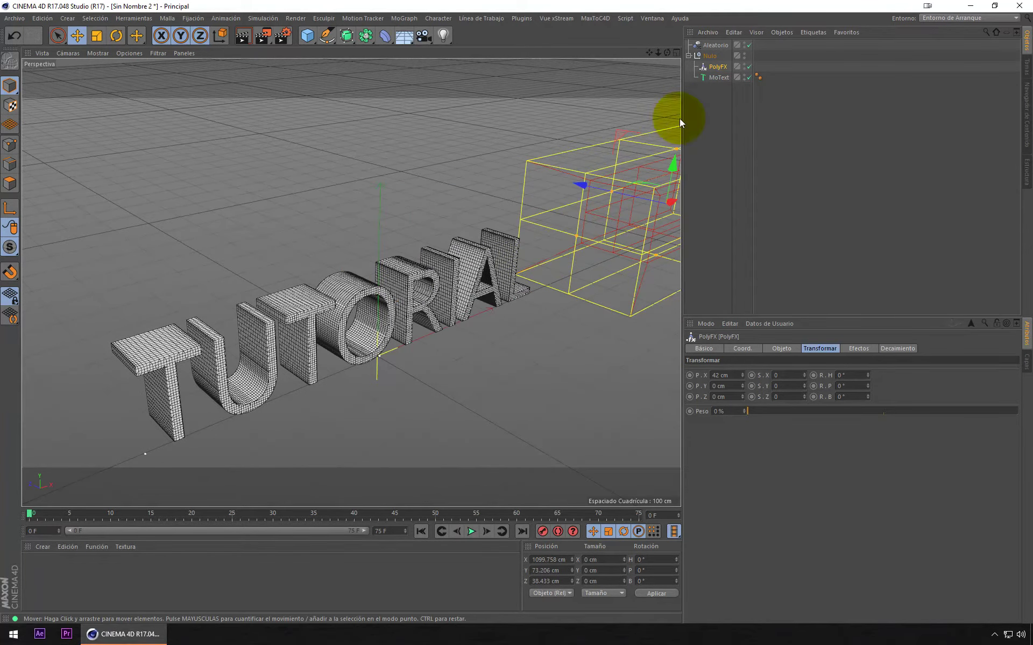
pyautogui.click(715, 79)
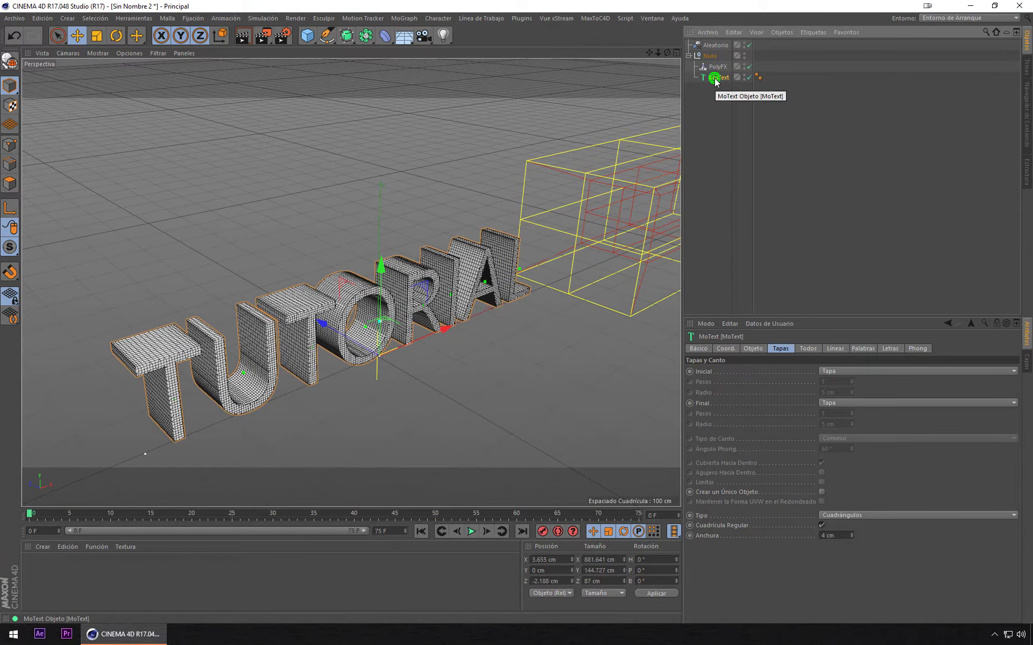
pyautogui.press('Delete')
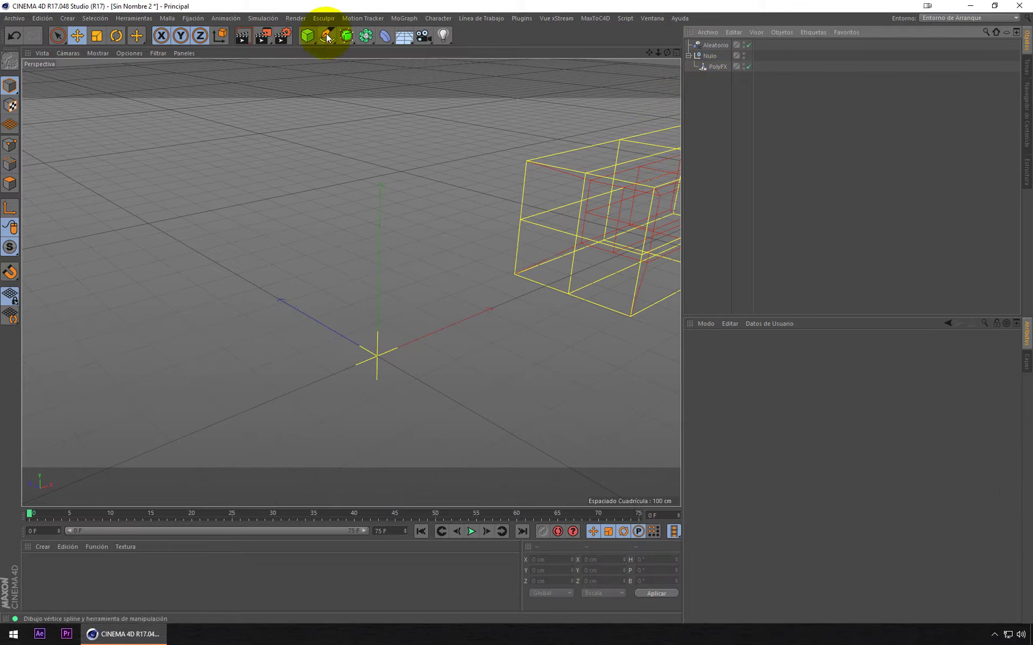
# - Add a plane sized about 960 × 988 cm
pyautogui.click(307, 35)
pyautogui.click(437, 74)
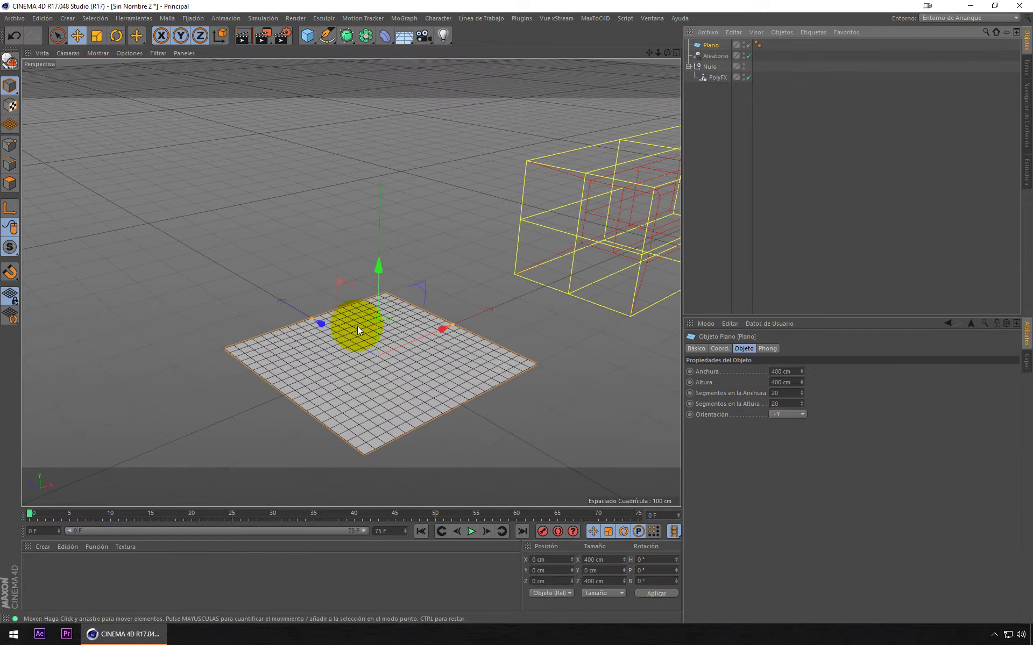
pyautogui.moveTo(311, 320); pyautogui.dragTo(251, 254)
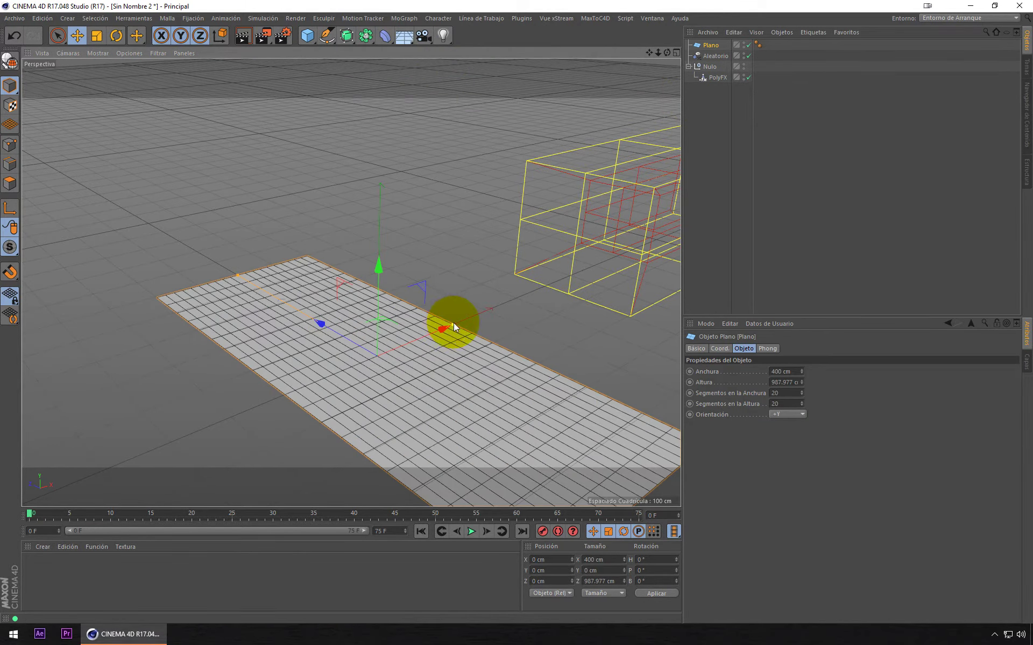
pyautogui.moveTo(454, 322); pyautogui.dragTo(538, 287)
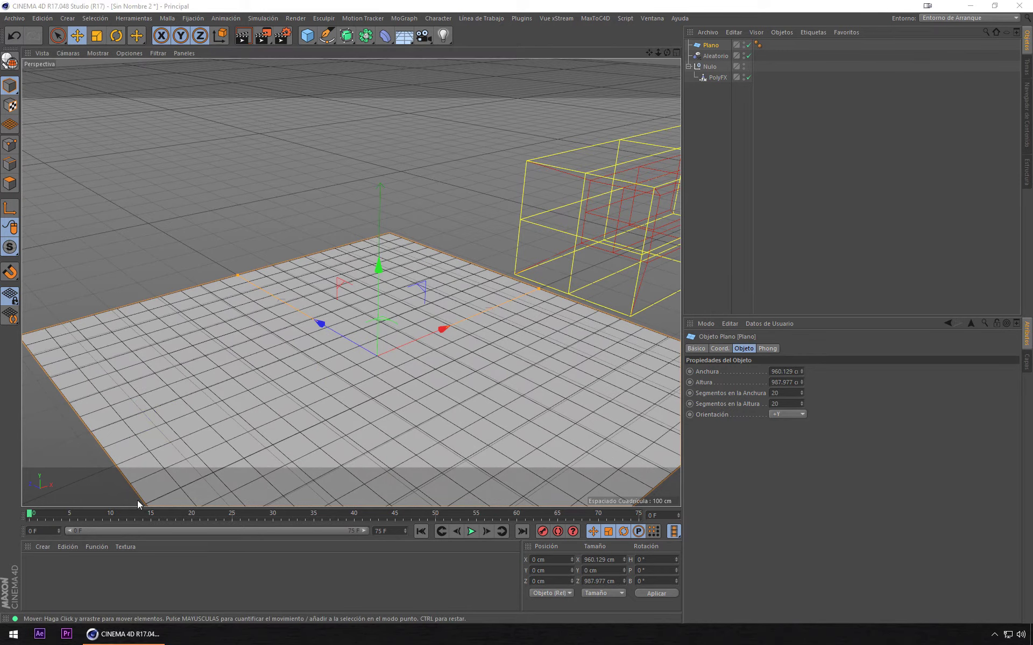
# - Raise the plane about 98 cm along Y
pyautogui.moveTo(379, 266); pyautogui.dragTo(385, 232)
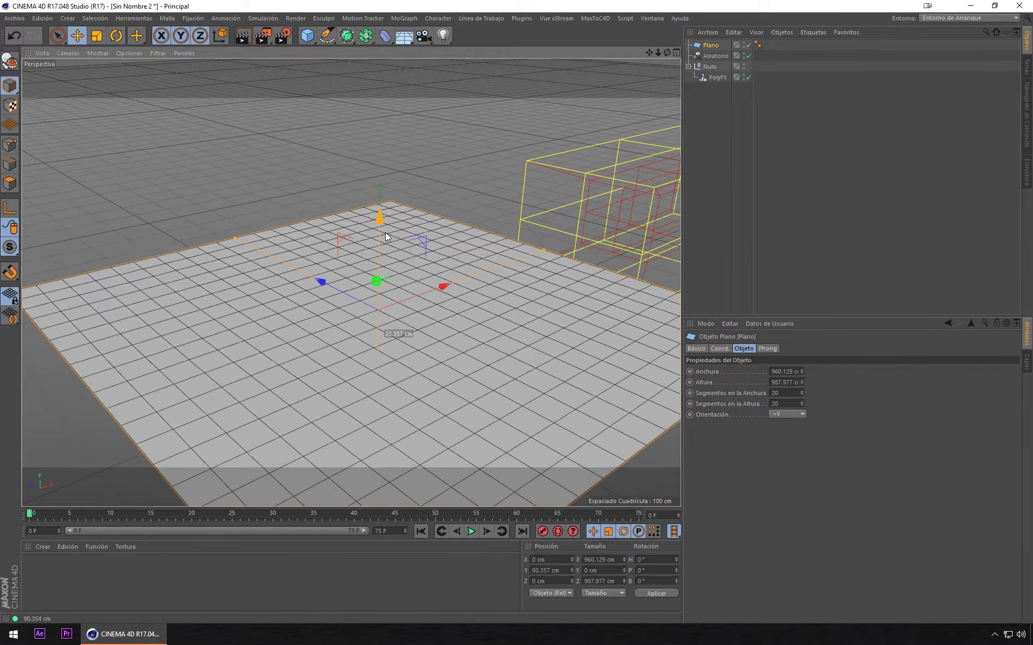
pyautogui.press('e')
pyautogui.click(429, 207)
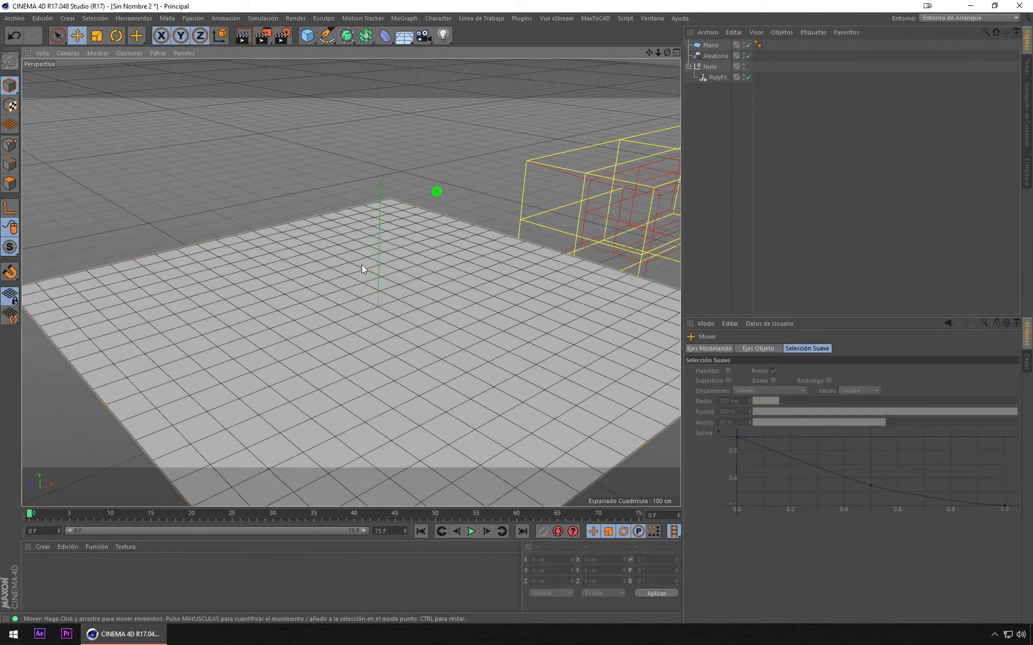
pyautogui.click(385, 263)
# - Parent the plane under the Null, above PolyFX
pyautogui.keyDown('alt'); pyautogui.moveTo(351, 301); pyautogui.dragTo(412, 298); pyautogui.keyUp('alt')
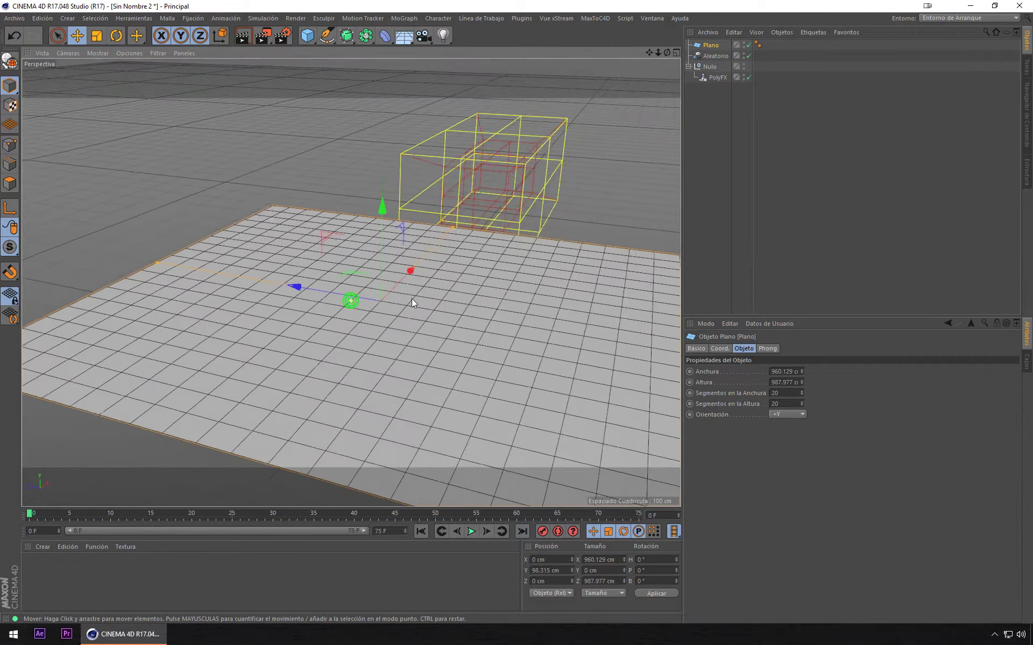
pyautogui.click(58, 36)
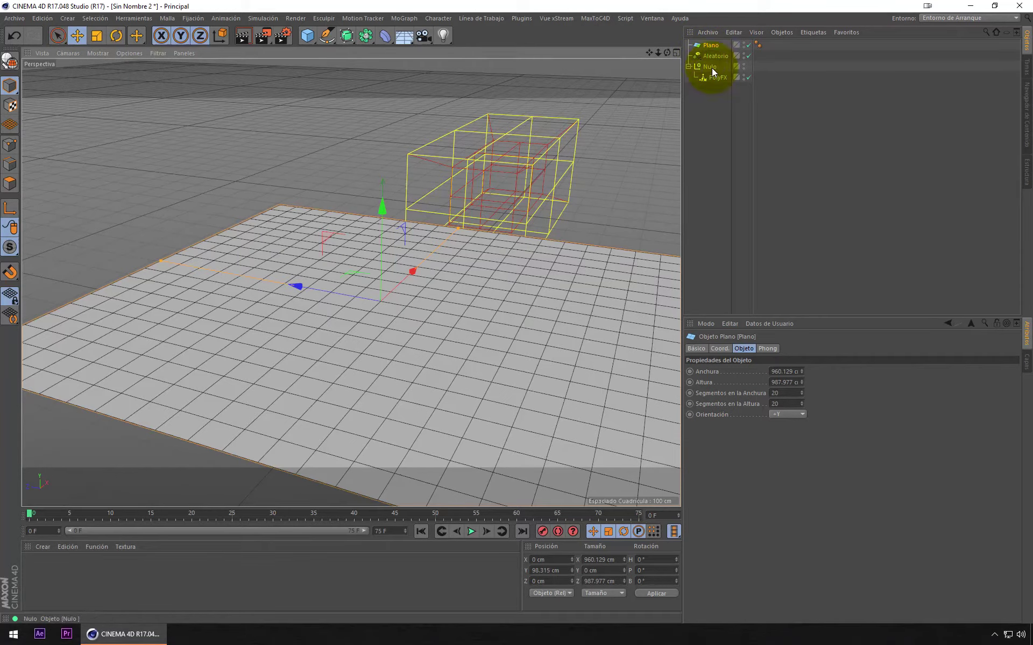
pyautogui.click(704, 102)
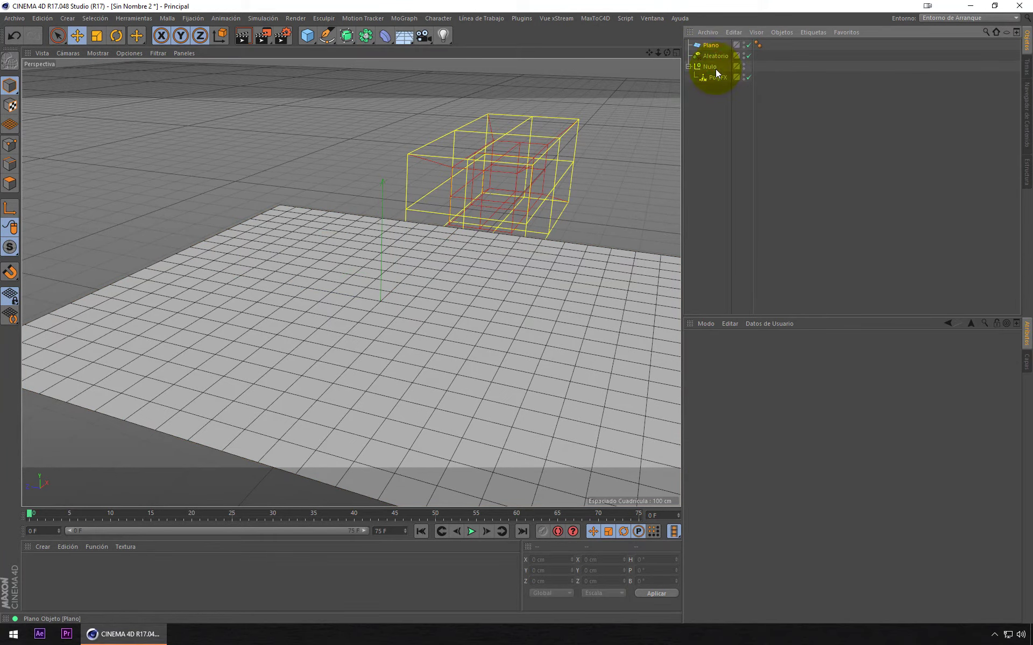
pyautogui.moveTo(716, 72); pyautogui.dragTo(716, 71)
pyautogui.click(718, 76)
pyautogui.moveTo(529, 193)
pyautogui.keyDown('alt'); pyautogui.mouseDown()
pyautogui.moveTo(446, 202)
pyautogui.moveTo(430, 180)
pyautogui.moveTo(445, 211)
pyautogui.moveTo(524, 265)
pyautogui.mouseUp(); pyautogui.keyUp('alt')
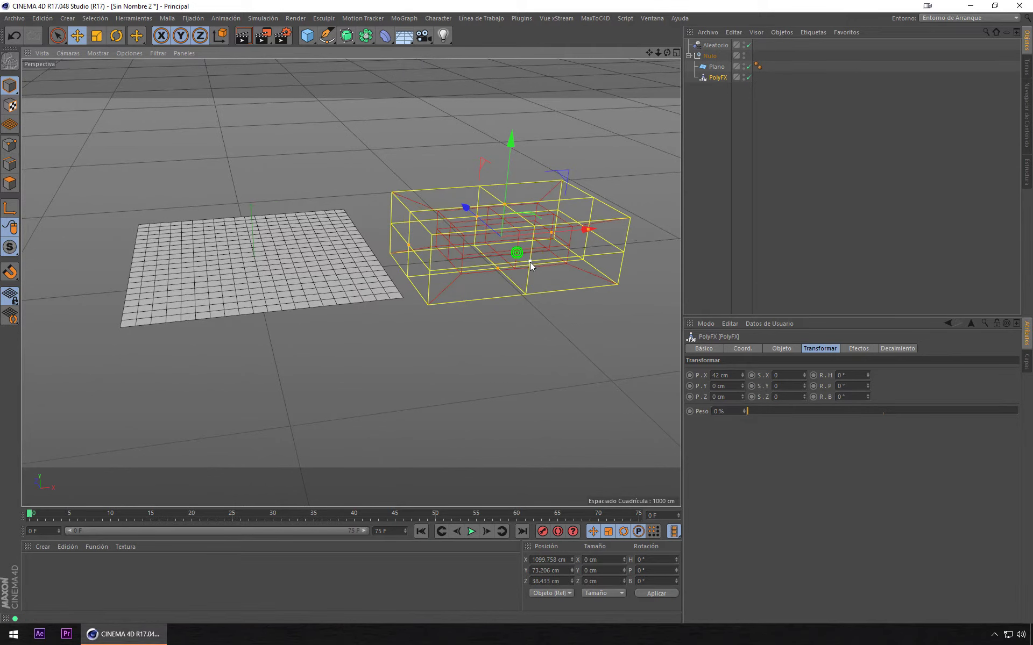
# - Change PolyFX's falloff shape to Esfera
pyautogui.click(790, 169)
pyautogui.click(719, 80)
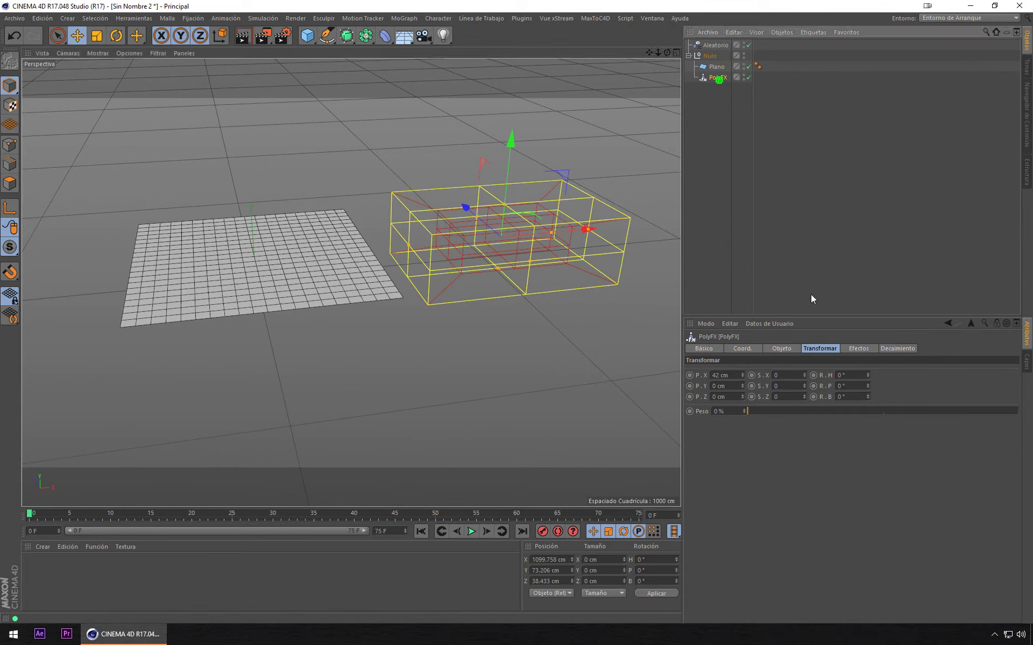
pyautogui.click(881, 347)
pyautogui.click(783, 370)
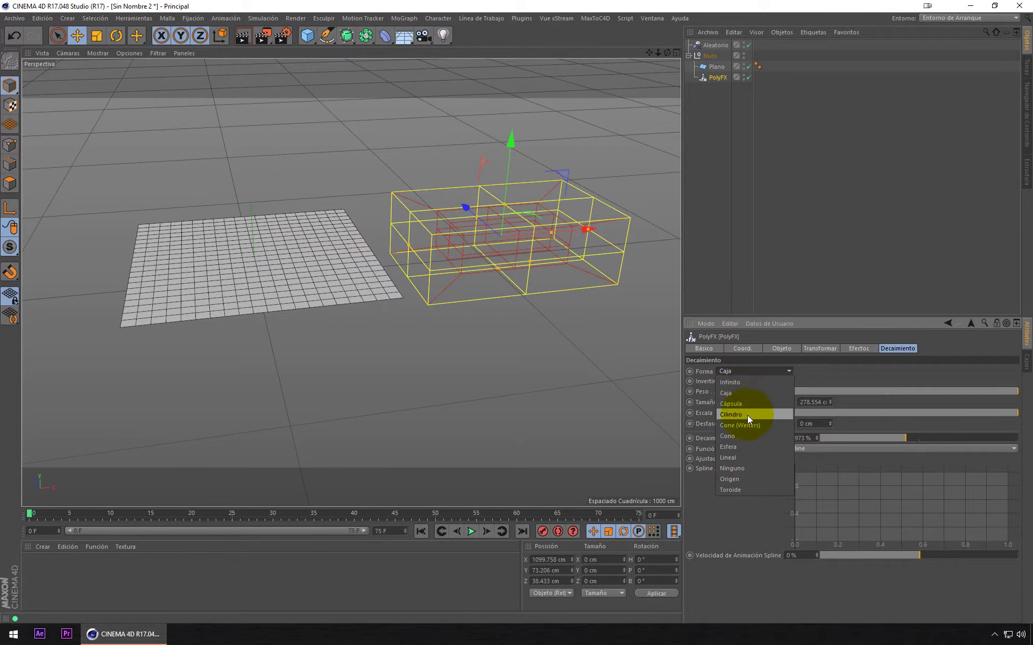
pyautogui.click(744, 446)
# - Size the falloff sphere to 400 cm on X, Y and Z
pyautogui.moveTo(483, 226)
pyautogui.keyDown('alt'); pyautogui.mouseDown()
pyautogui.moveTo(522, 219)
pyautogui.moveTo(523, 156)
pyautogui.mouseUp(); pyautogui.keyUp('alt')
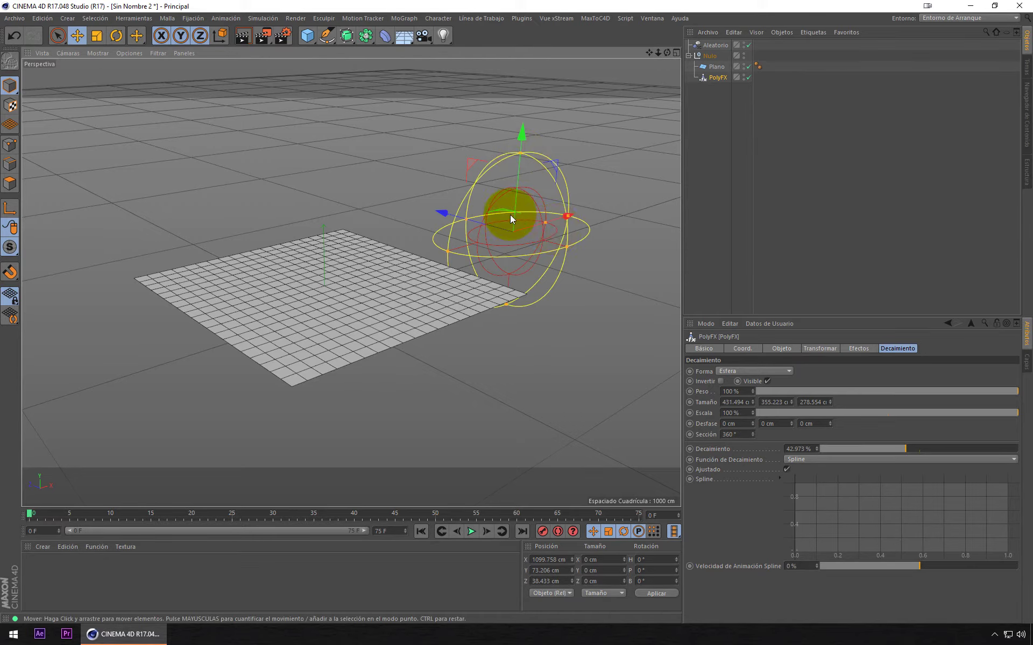
pyautogui.moveTo(510, 214)
pyautogui.keyDown('alt'); pyautogui.mouseDown()
pyautogui.moveTo(602, 249)
pyautogui.moveTo(635, 245)
pyautogui.moveTo(460, 310)
pyautogui.mouseUp(); pyautogui.keyUp('alt')
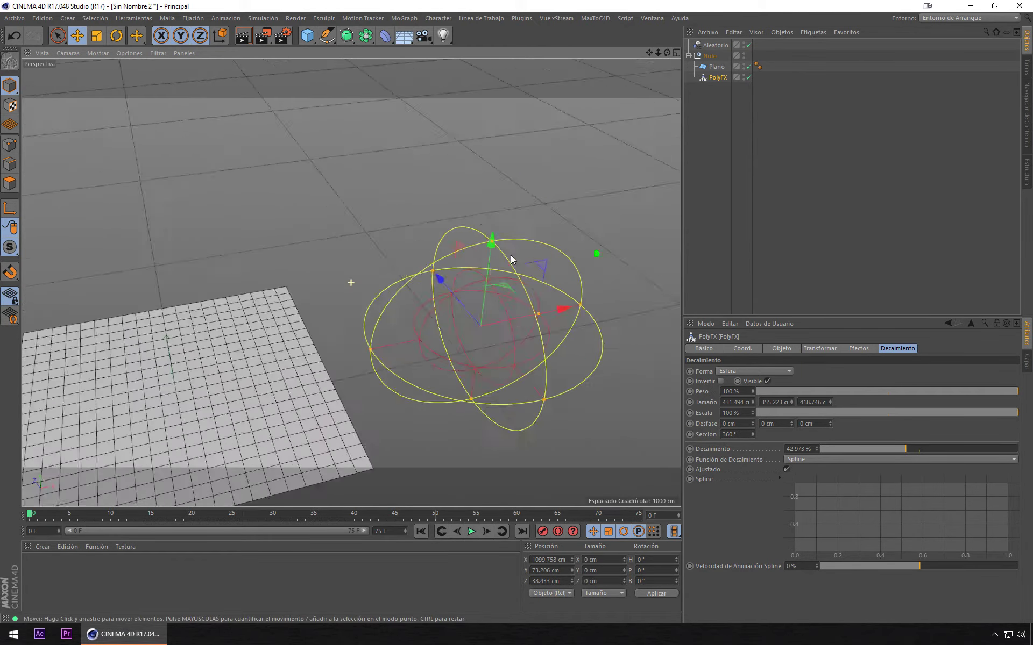
pyautogui.moveTo(438, 409); pyautogui.dragTo(437, 404)
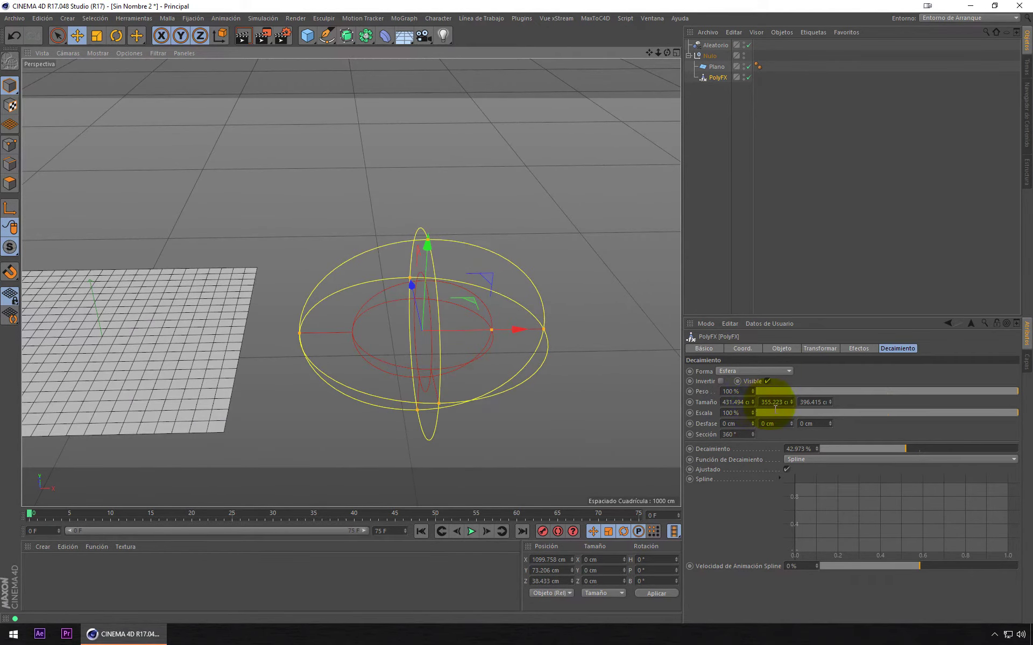
pyautogui.click(817, 403)
pyautogui.write('4')
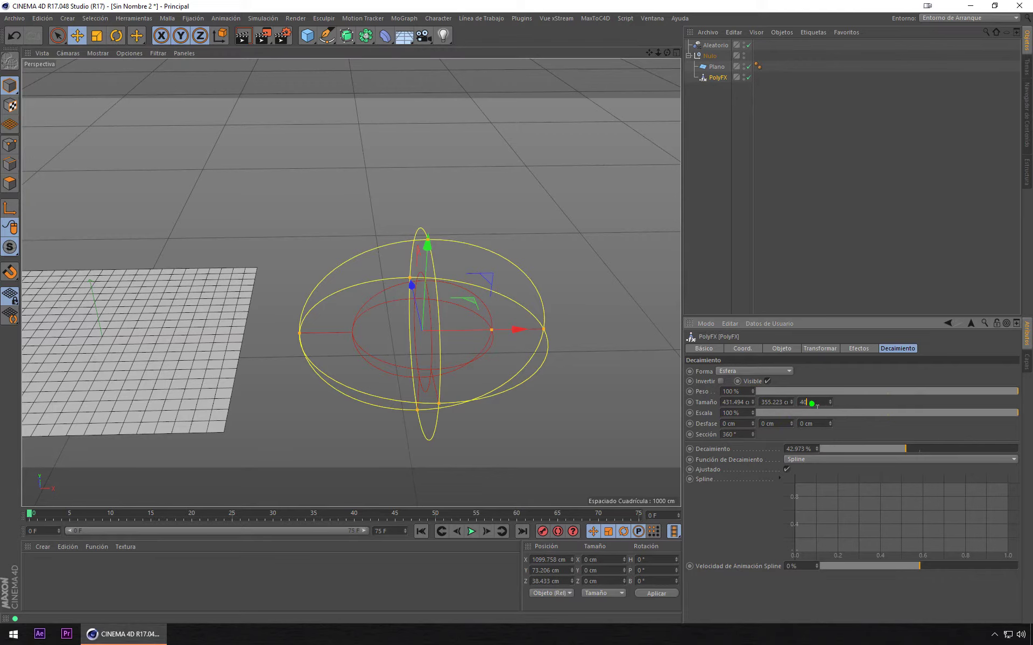
pyautogui.write('0')
pyautogui.press('Tab')
pyautogui.write('400')
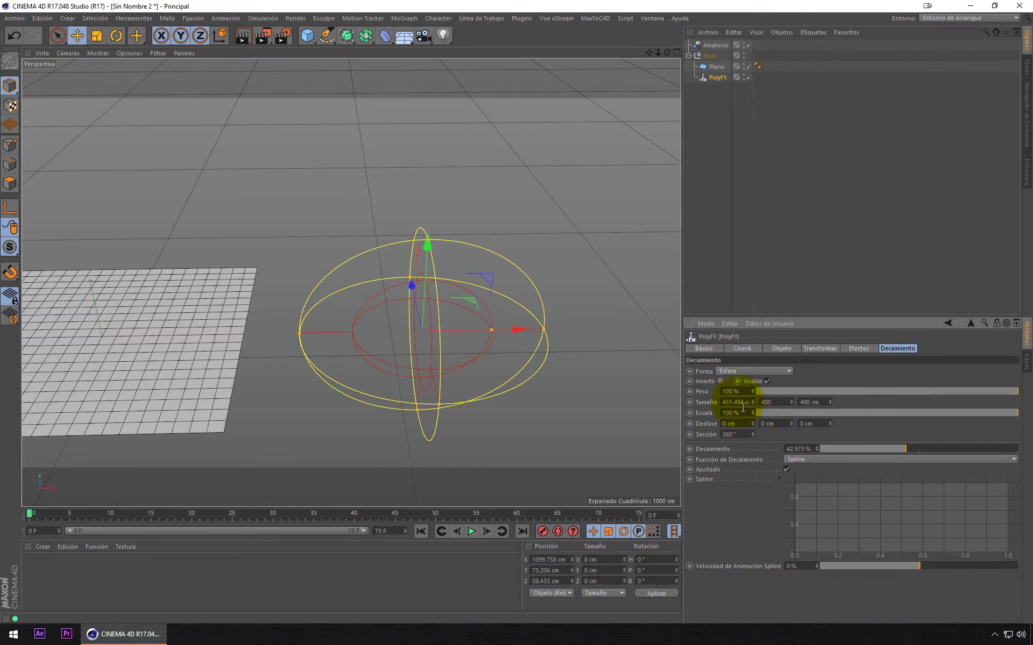
pyautogui.click(743, 404)
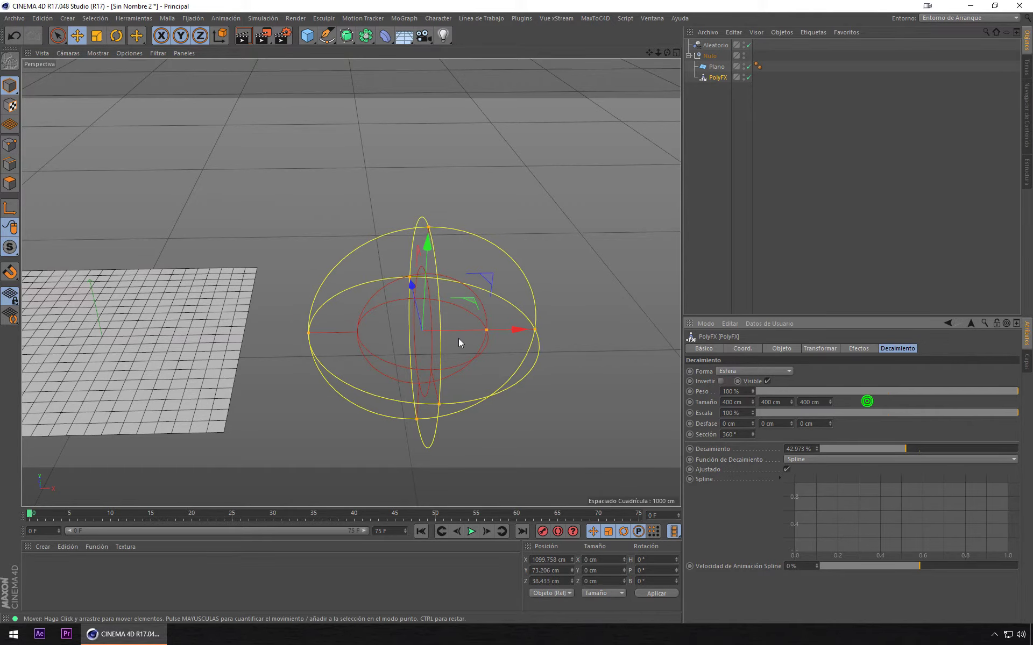
# - Slide the falloff sphere left onto the plane's edge
pyautogui.moveTo(519, 332); pyautogui.dragTo(508, 331)
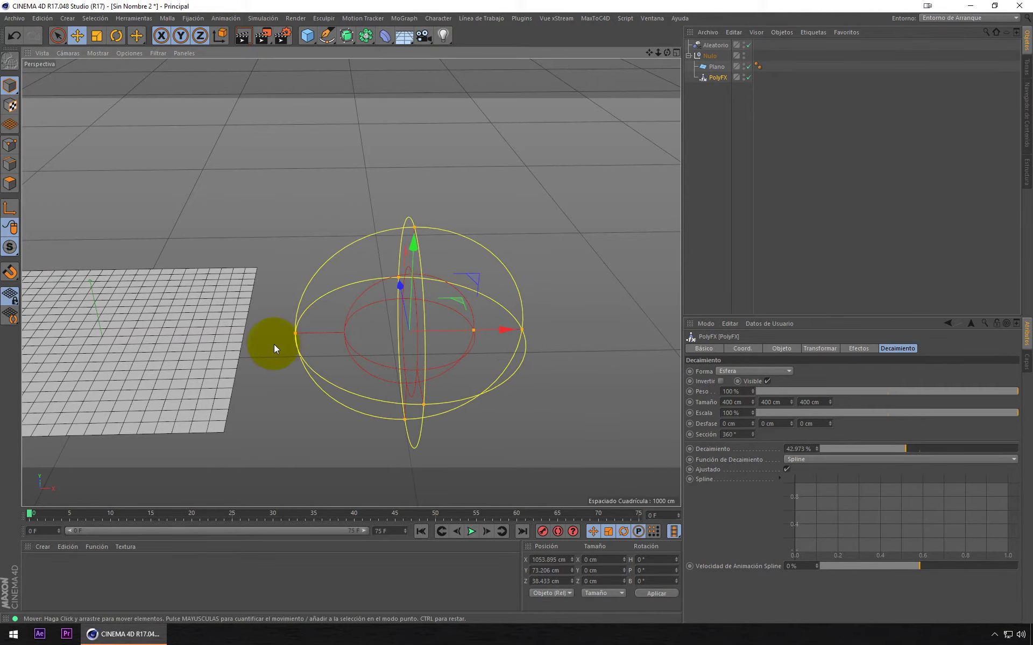
pyautogui.keyDown('alt'); pyautogui.moveTo(274, 349); pyautogui.dragTo(379, 343, button='middle'); pyautogui.keyUp('alt')
pyautogui.moveTo(621, 328); pyautogui.dragTo(493, 329)
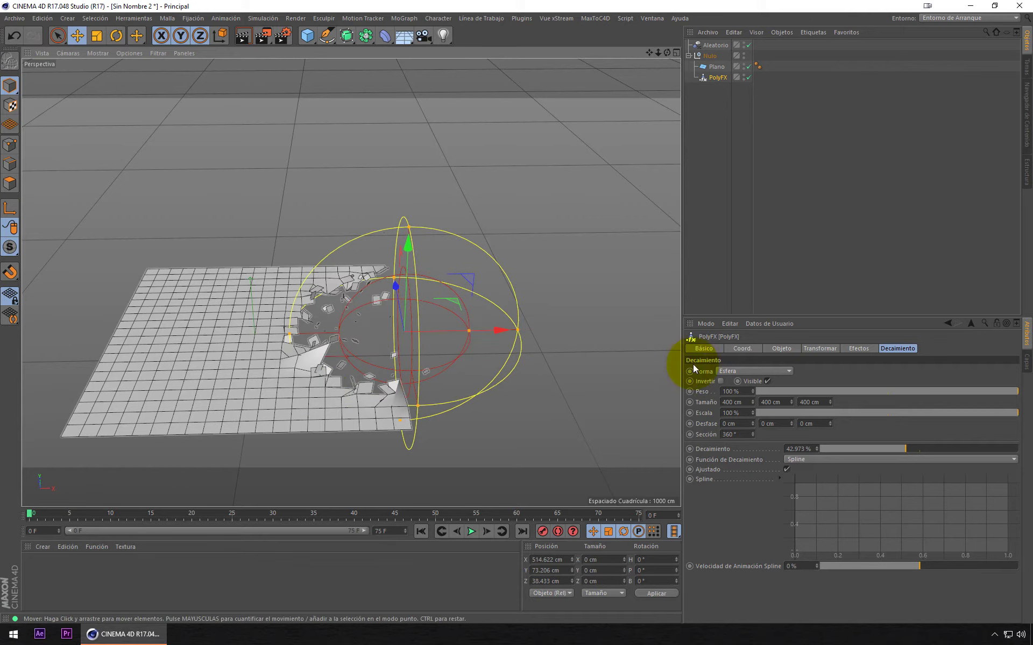
# - Set PolyFX's Modo to Polígonos/Splines Parciales and view the breaking tiles up close
pyautogui.click(778, 349)
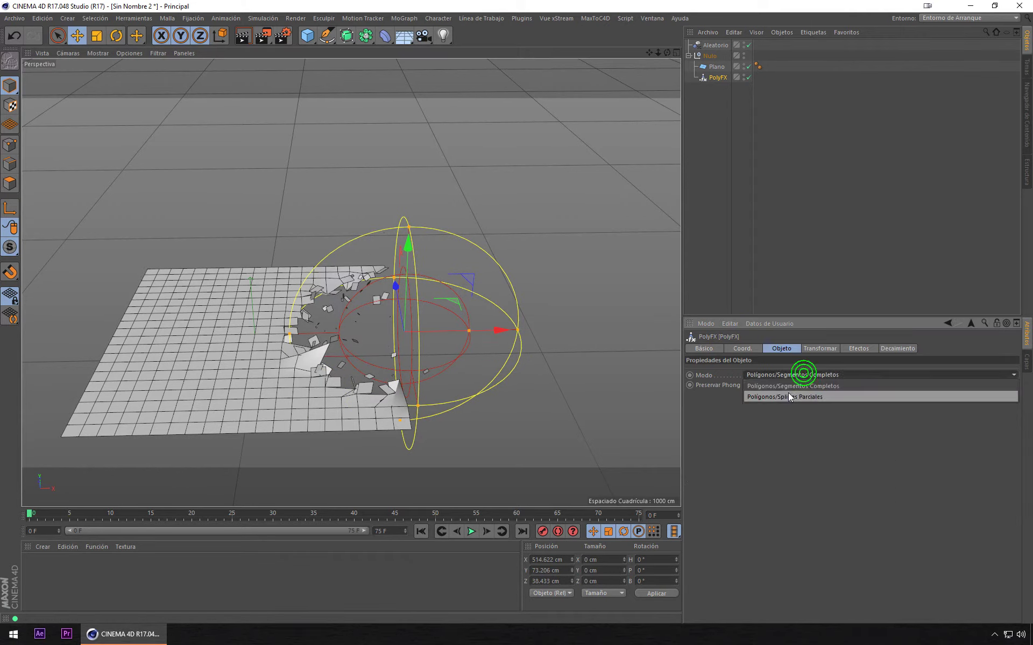
pyautogui.click(788, 396)
pyautogui.moveTo(479, 331); pyautogui.dragTo(473, 332)
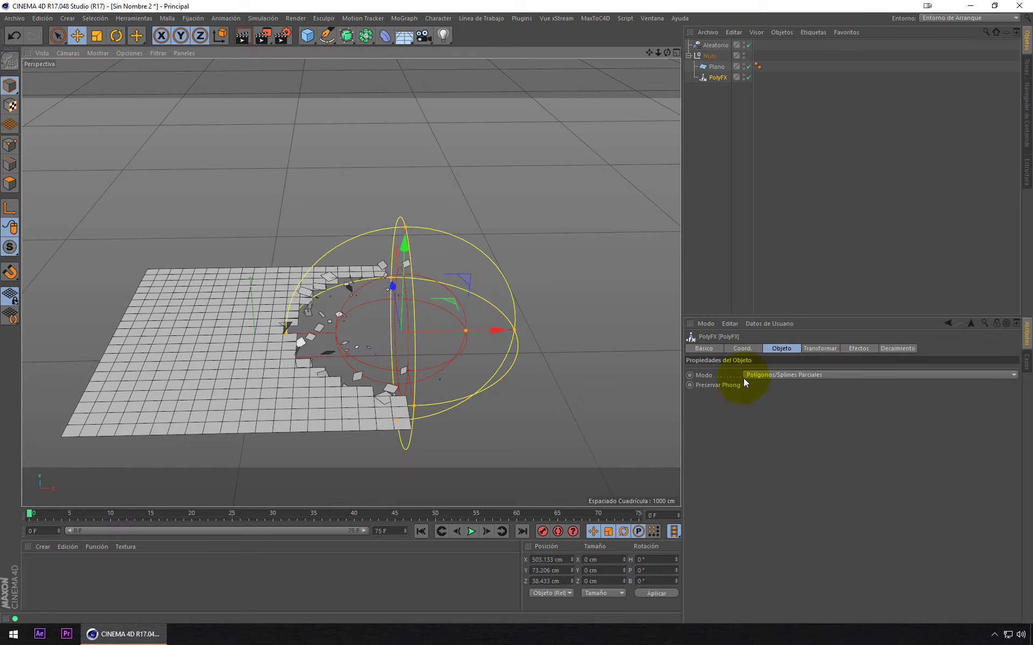
pyautogui.click(804, 376)
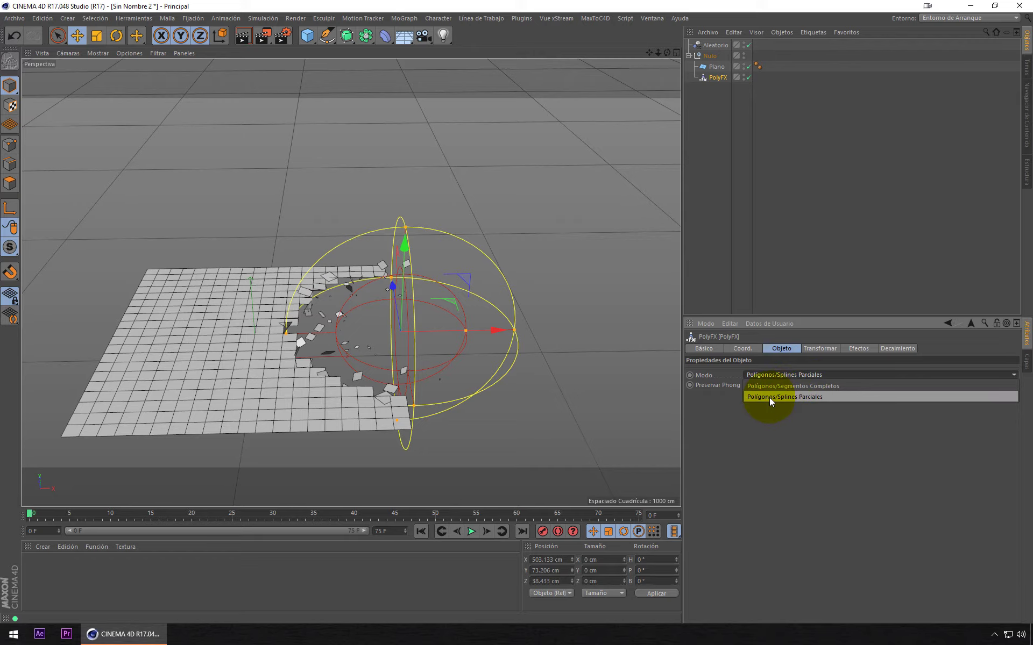
pyautogui.click(793, 397)
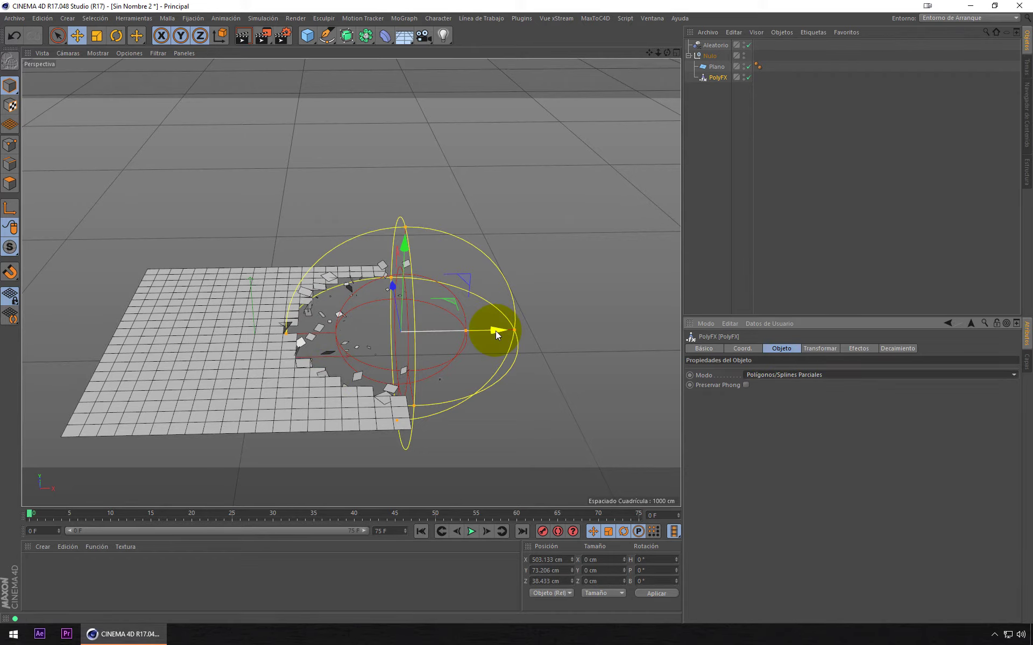
pyautogui.moveTo(496, 334)
pyautogui.keyDown('alt'); pyautogui.mouseDown()
pyautogui.moveTo(337, 328)
pyautogui.moveTo(376, 344)
pyautogui.moveTo(350, 325)
pyautogui.moveTo(476, 305)
pyautogui.moveTo(505, 283)
pyautogui.moveTo(404, 301)
pyautogui.moveTo(472, 298)
pyautogui.moveTo(484, 308)
pyautogui.mouseUp(); pyautogui.keyUp('alt')
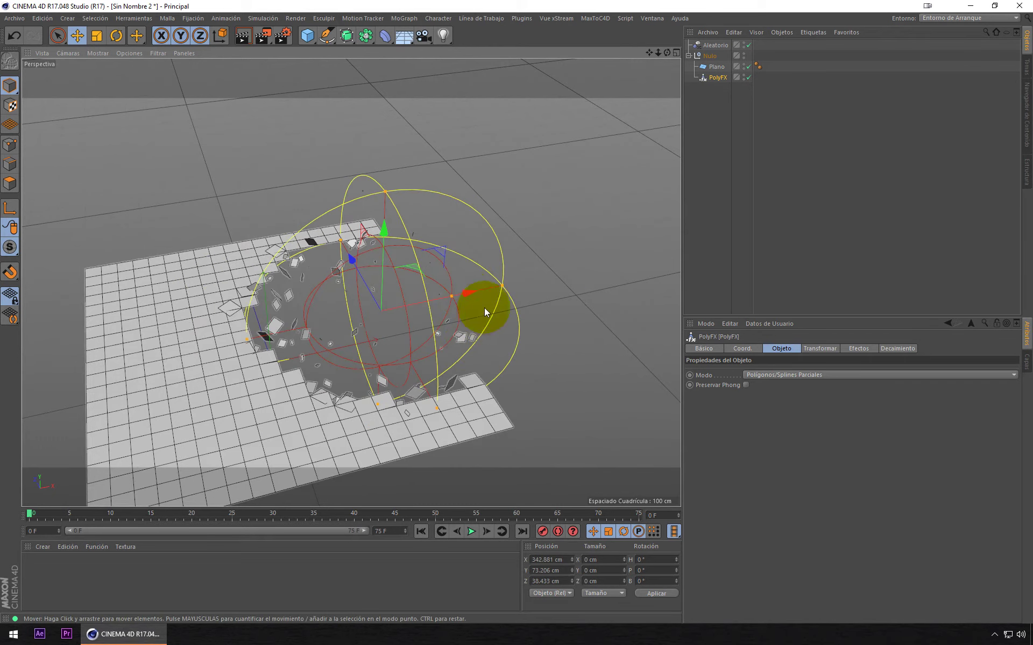
# - Scale the plane up to roughly 1912 × 1967 cm
pyautogui.click(711, 69)
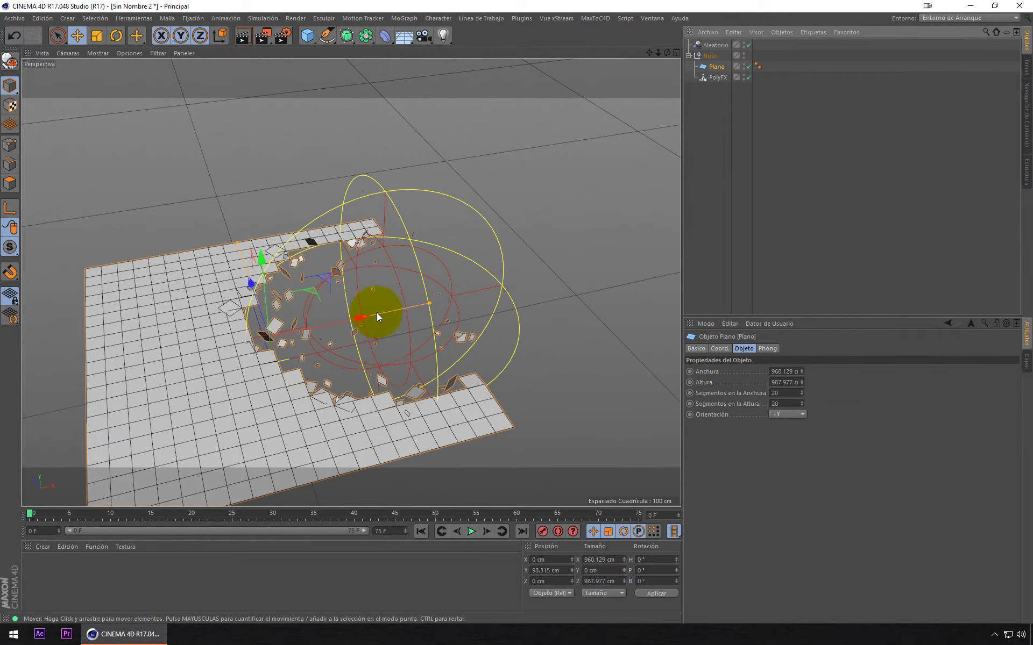
pyautogui.press('t')
pyautogui.moveTo(311, 289)
pyautogui.mouseDown()
pyautogui.moveTo(606, 131)
pyautogui.moveTo(661, 88)
pyautogui.moveTo(459, 230)
pyautogui.mouseUp()
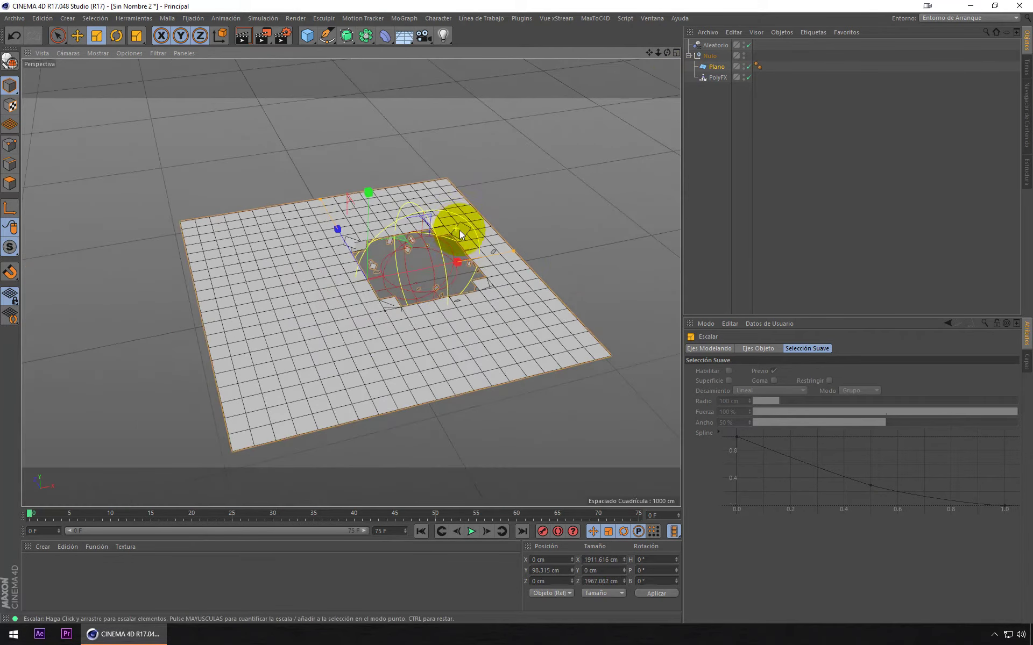
pyautogui.click(716, 46)
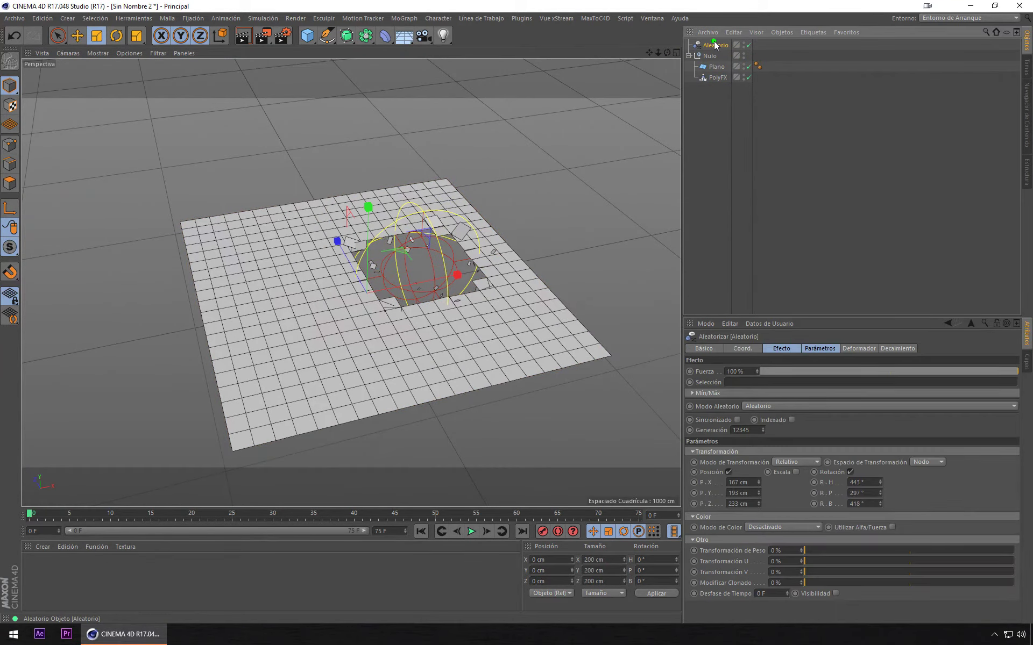
# - Turn off Aleatorio's Posición and set its R.H, R.P and R.B rotation to 180°
pyautogui.click(806, 348)
pyautogui.click(729, 391)
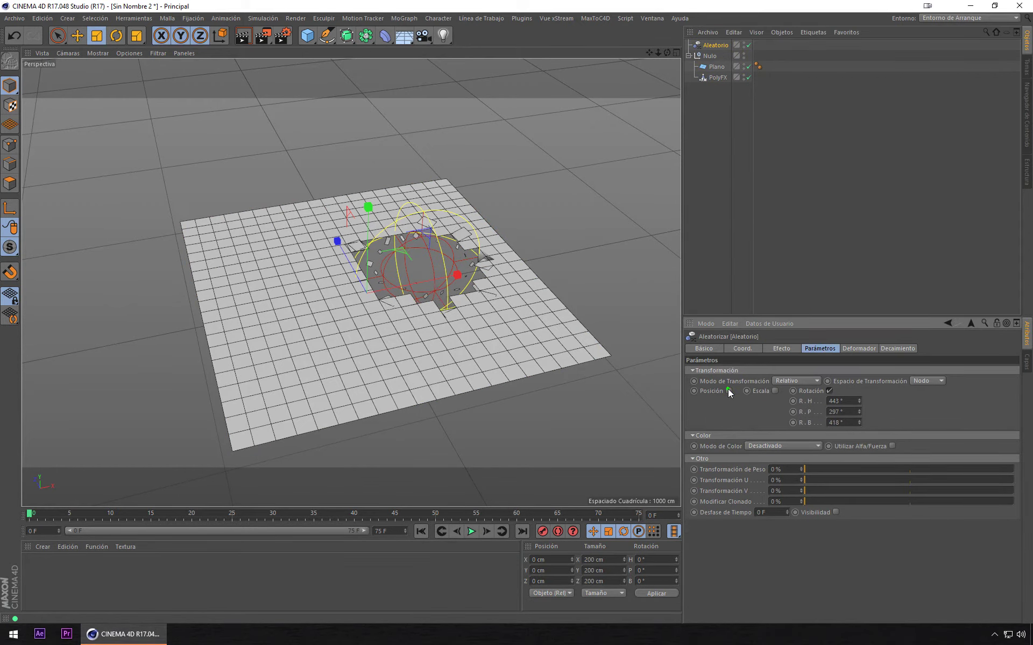
pyautogui.click(836, 401)
pyautogui.press('BackSpace')
pyautogui.press('BackSpace')
pyautogui.press('BackSpace')
pyautogui.write('180')
pyautogui.click(804, 405)
pyautogui.click(845, 410)
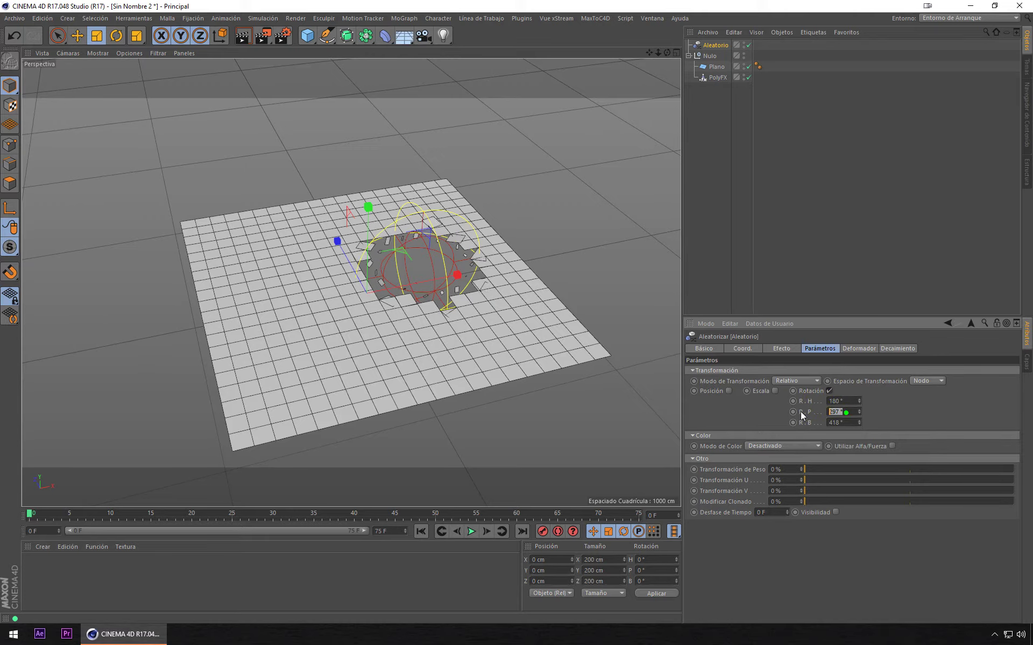
pyautogui.write('180')
pyautogui.click(837, 423)
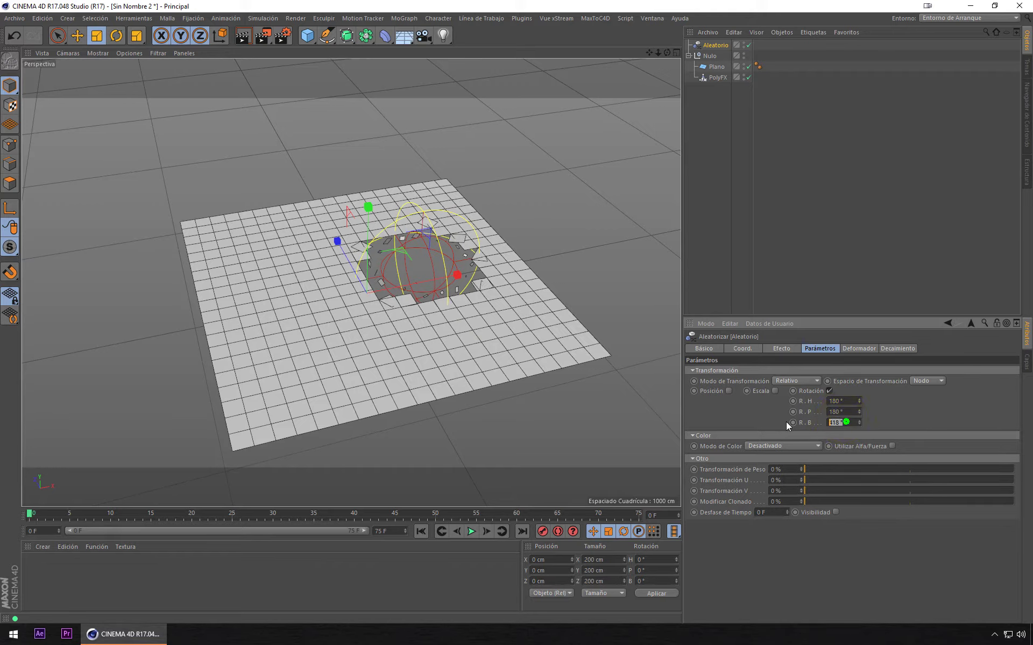
pyautogui.write('180')
pyautogui.click(890, 406)
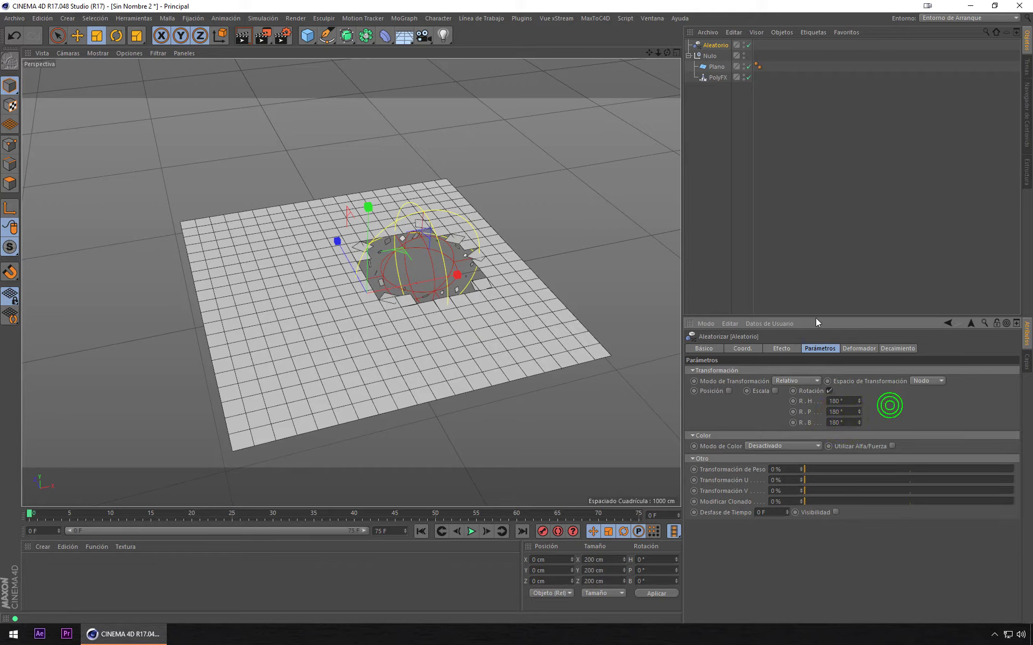
pyautogui.click(720, 78)
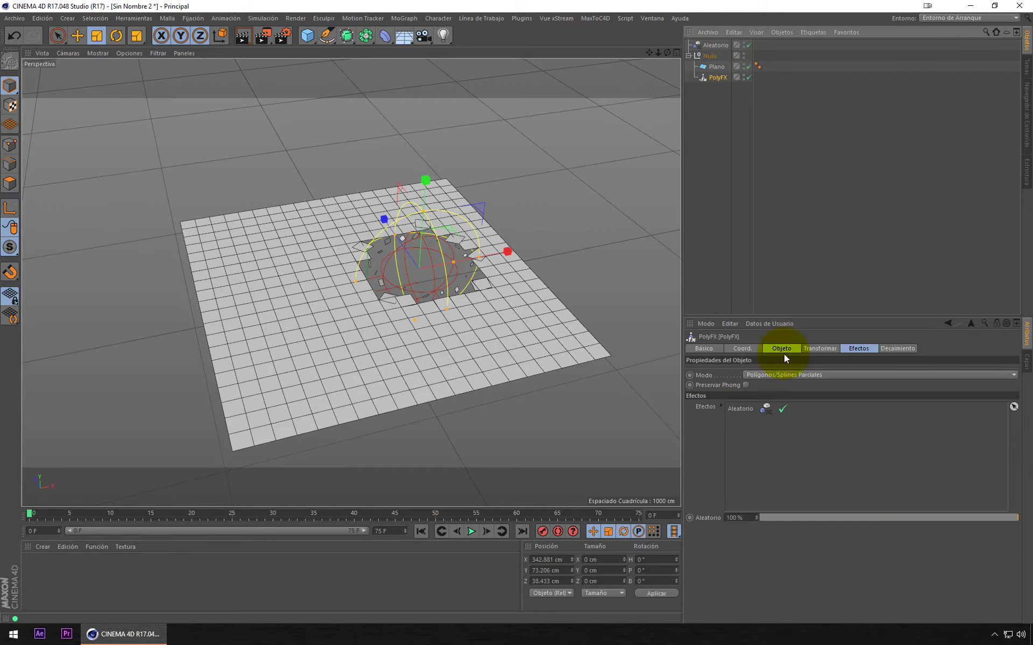
# - Slide the PolyFX falloff across the plane, then delete the Aleatorio effector
pyautogui.click(817, 348)
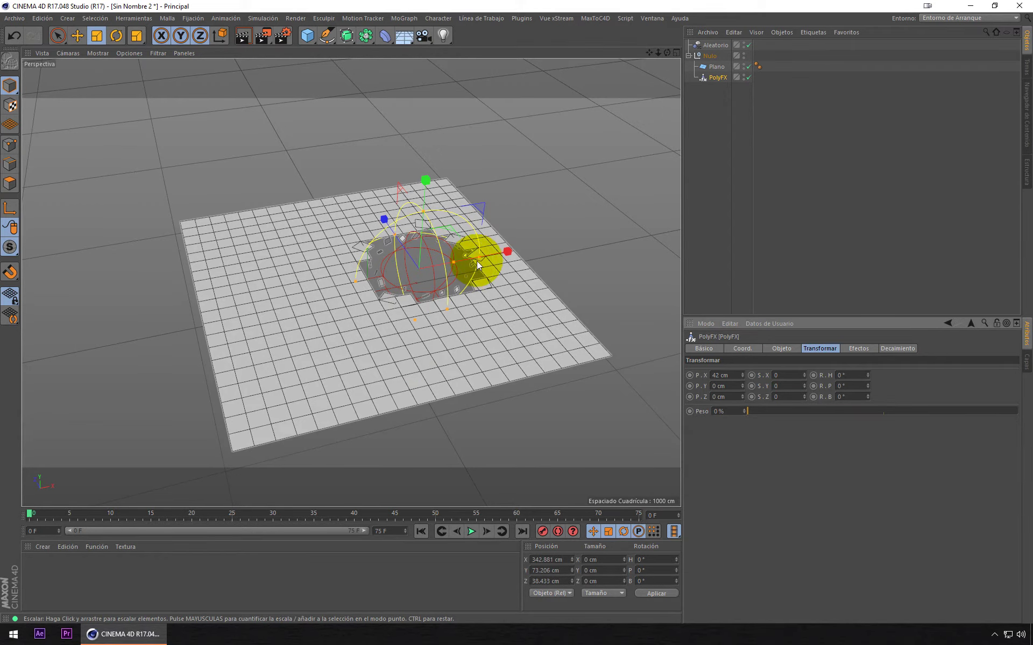
pyautogui.press('e')
pyautogui.click(718, 78)
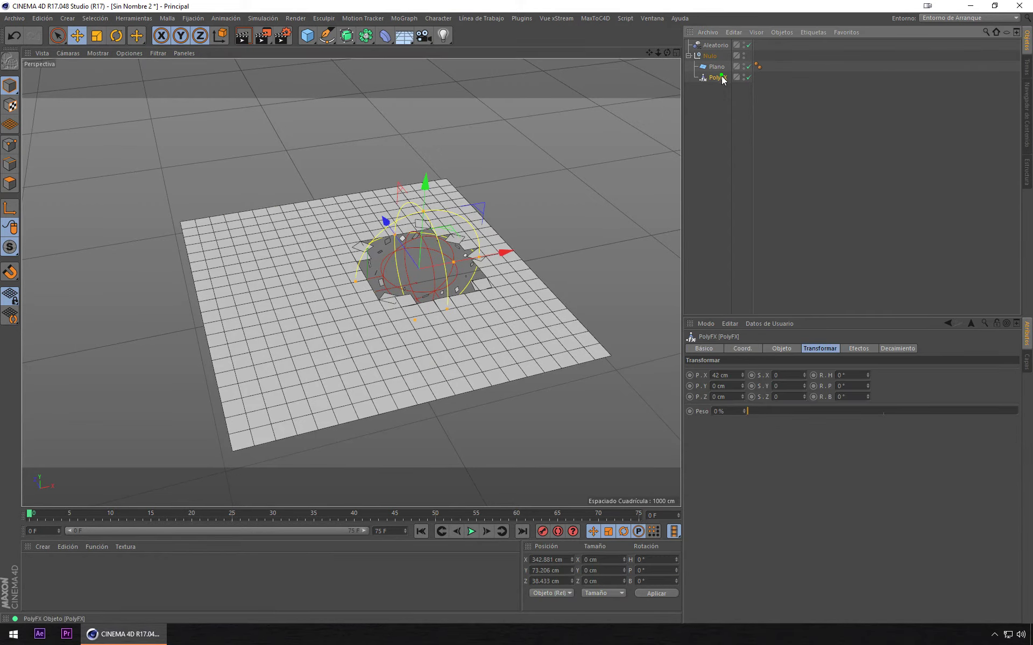
pyautogui.moveTo(506, 252)
pyautogui.mouseDown()
pyautogui.moveTo(563, 241)
pyautogui.moveTo(554, 237)
pyautogui.mouseUp()
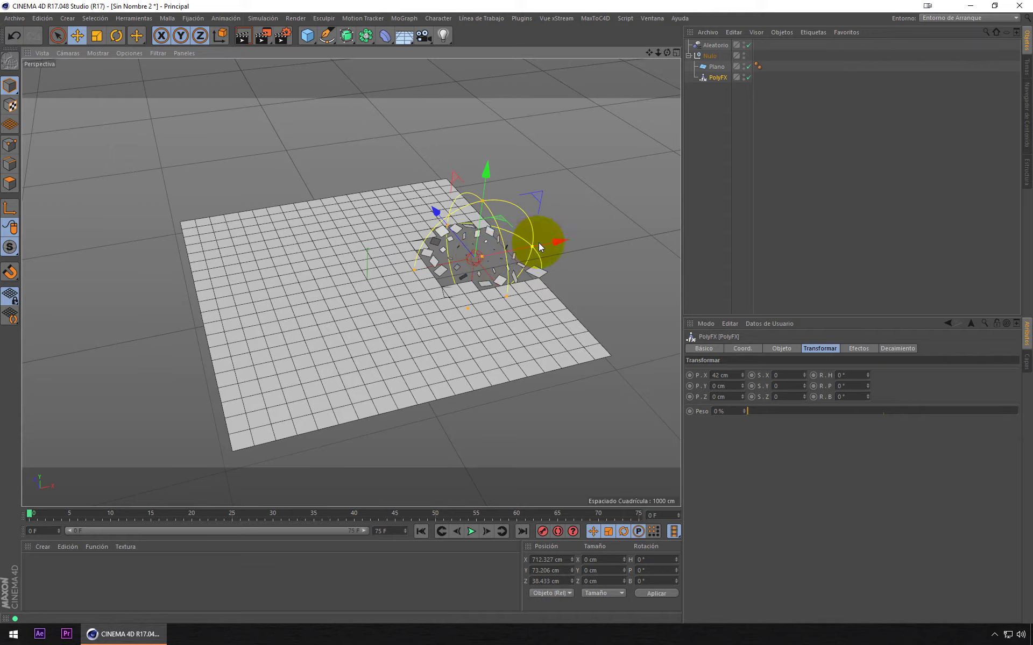
pyautogui.moveTo(538, 243); pyautogui.dragTo(447, 244)
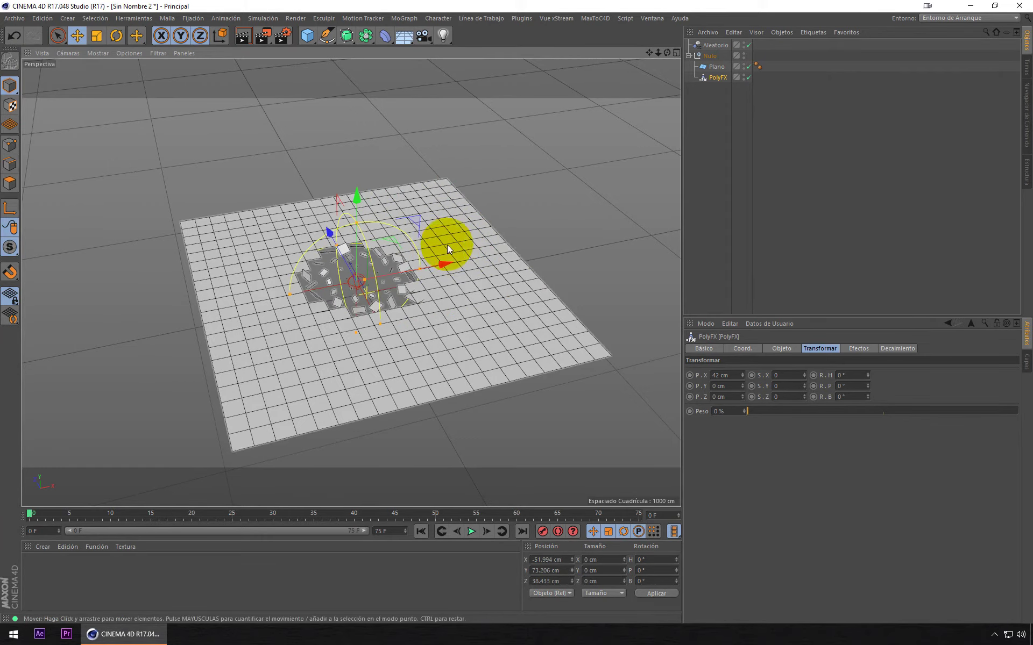
pyautogui.click(717, 46)
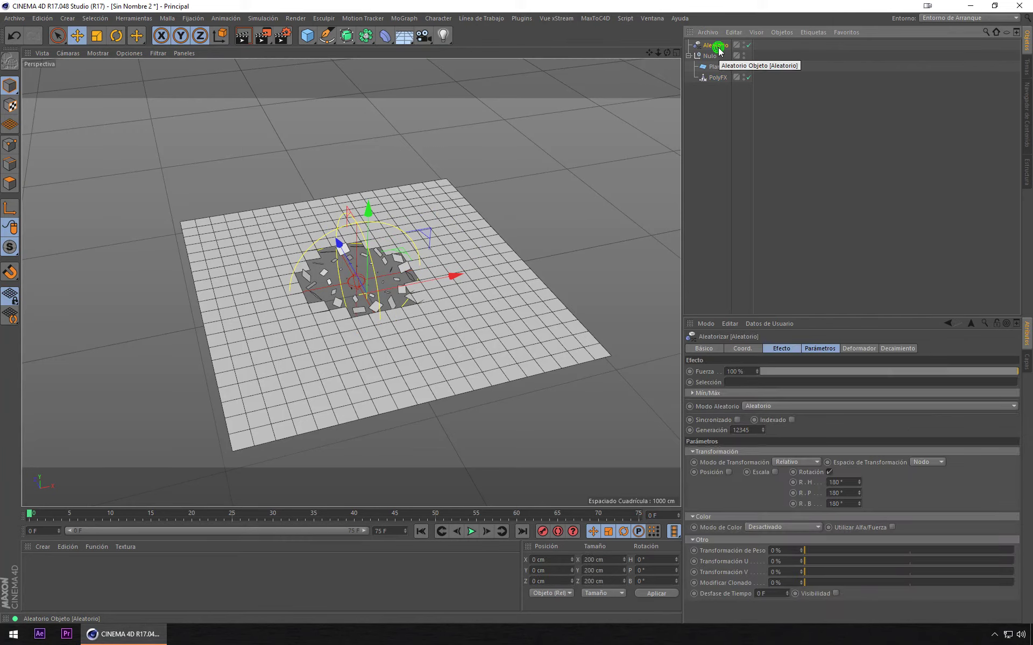
pyautogui.press('Delete')
# - Set the PolyFX transform scale to 1 on X/Y/Z and position to 0
pyautogui.click(723, 66)
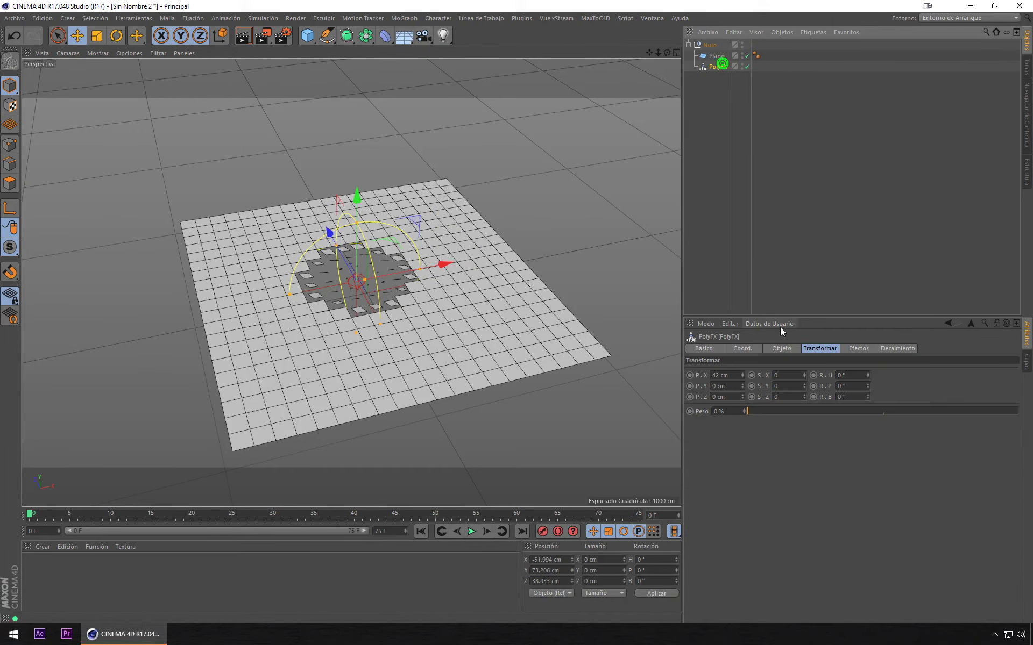
pyautogui.click(805, 349)
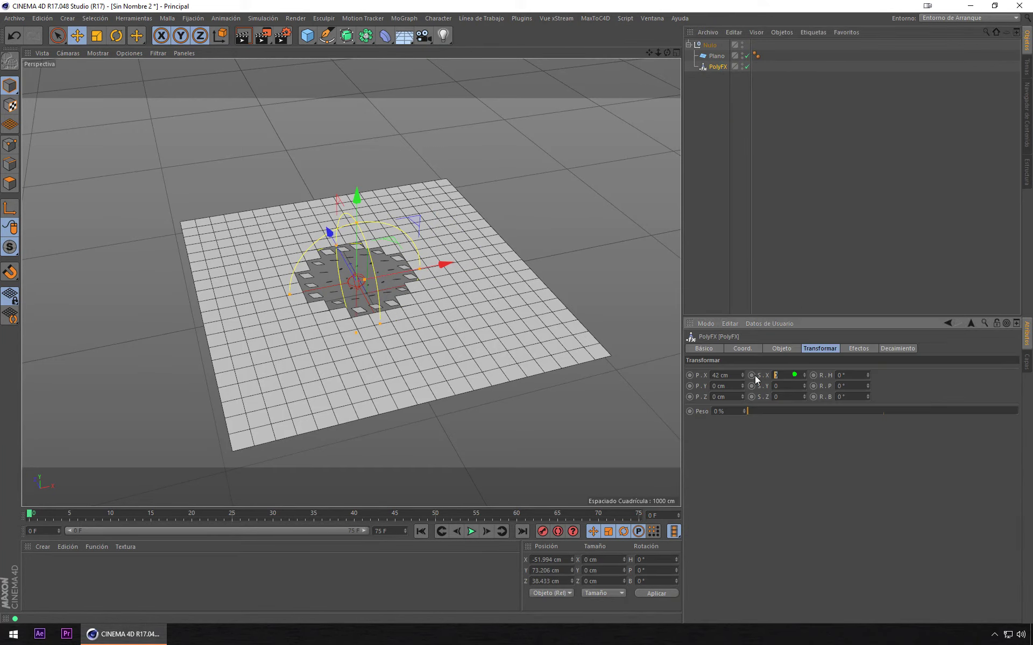
pyautogui.click(793, 375)
pyautogui.write('1')
pyautogui.click(783, 395)
pyautogui.write('1')
pyautogui.click(733, 376)
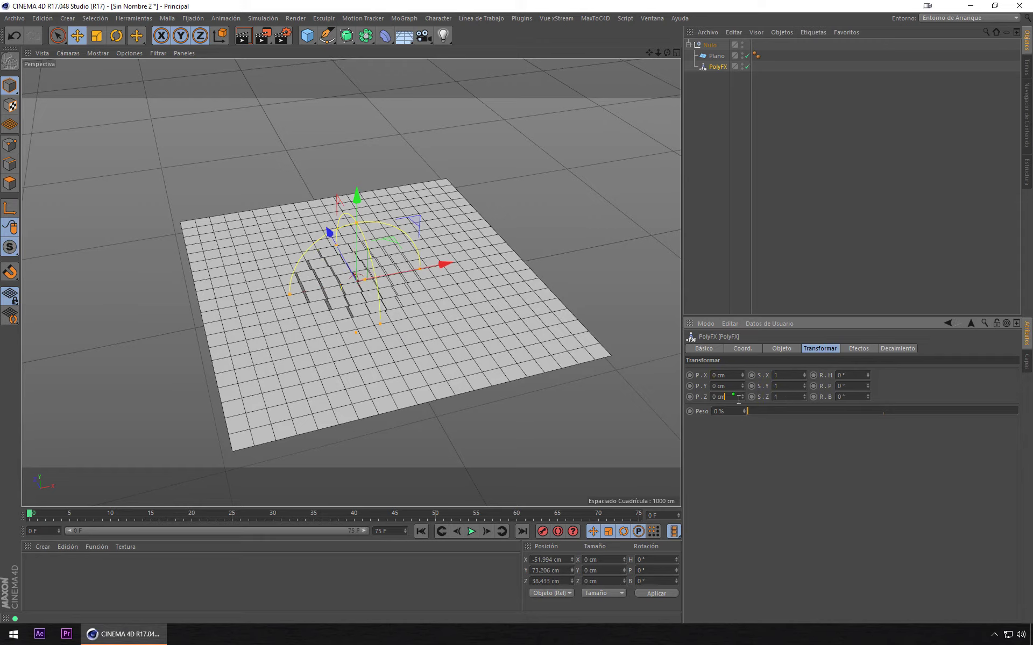
pyautogui.click(733, 396)
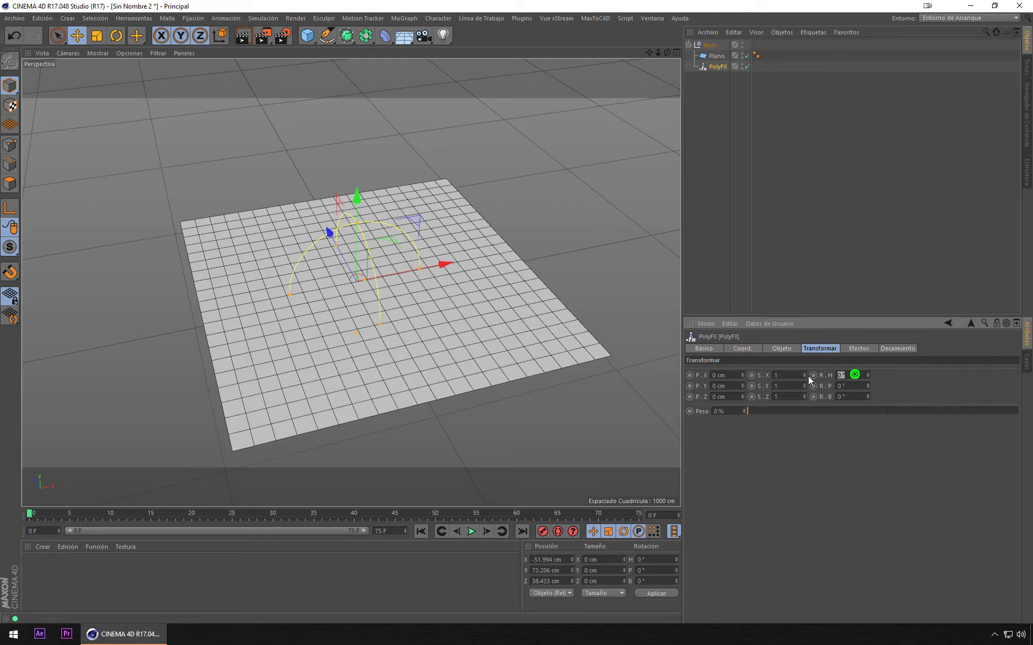
# - Test PolyFX rotations of H 90° and B 125°, sweeping the falloff across the plane
pyautogui.write('90')
pyautogui.moveTo(440, 264); pyautogui.dragTo(476, 266)
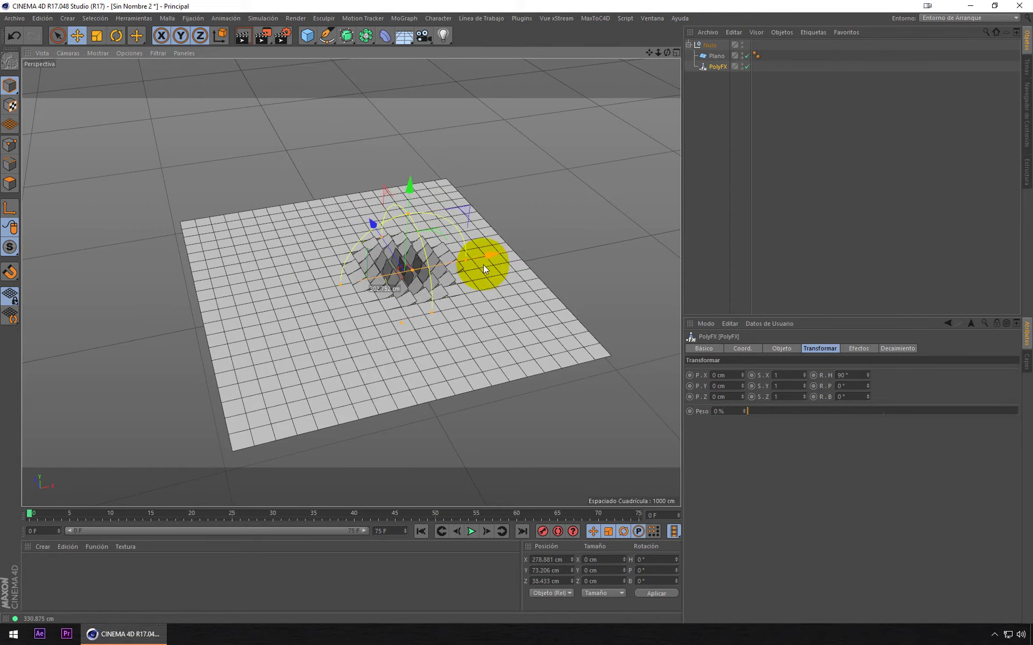
pyautogui.scroll(2, 363, 289)
pyautogui.scroll(2, 366, 293)
pyautogui.scroll(-2, 365, 295)
pyautogui.moveTo(421, 220)
pyautogui.mouseDown()
pyautogui.moveTo(312, 299)
pyautogui.moveTo(369, 271)
pyautogui.moveTo(264, 309)
pyautogui.moveTo(362, 312)
pyautogui.moveTo(322, 280)
pyautogui.moveTo(382, 302)
pyautogui.moveTo(288, 289)
pyautogui.moveTo(469, 231)
pyautogui.moveTo(459, 240)
pyautogui.moveTo(487, 240)
pyautogui.moveTo(368, 242)
pyautogui.moveTo(428, 250)
pyautogui.moveTo(485, 279)
pyautogui.moveTo(441, 267)
pyautogui.mouseUp()
pyautogui.scroll(-2, 255, 307)
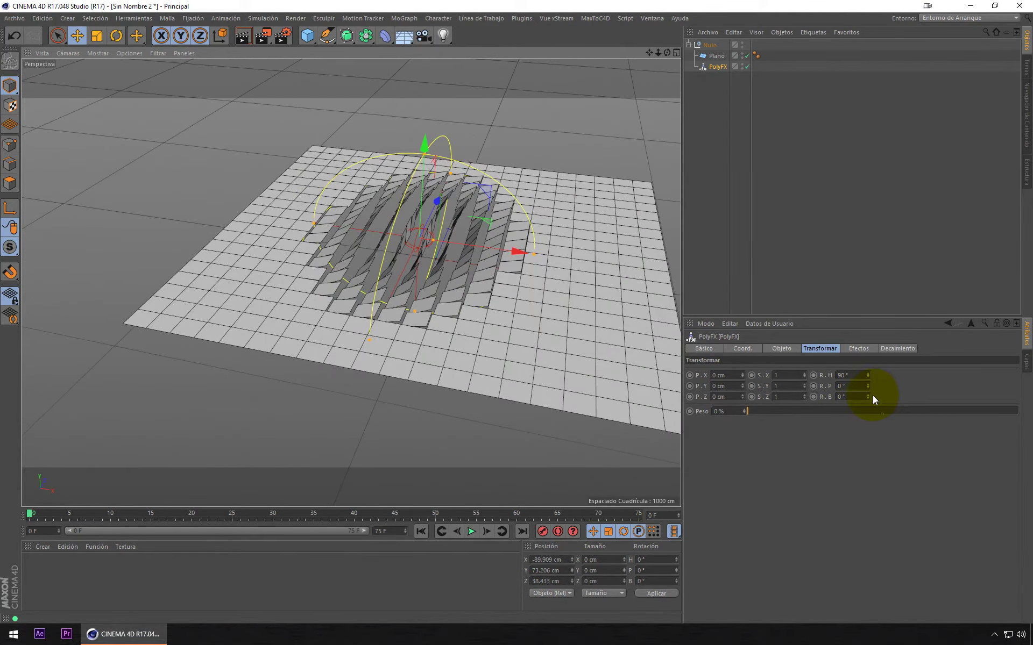
pyautogui.moveTo(869, 396); pyautogui.dragTo(869, 395)
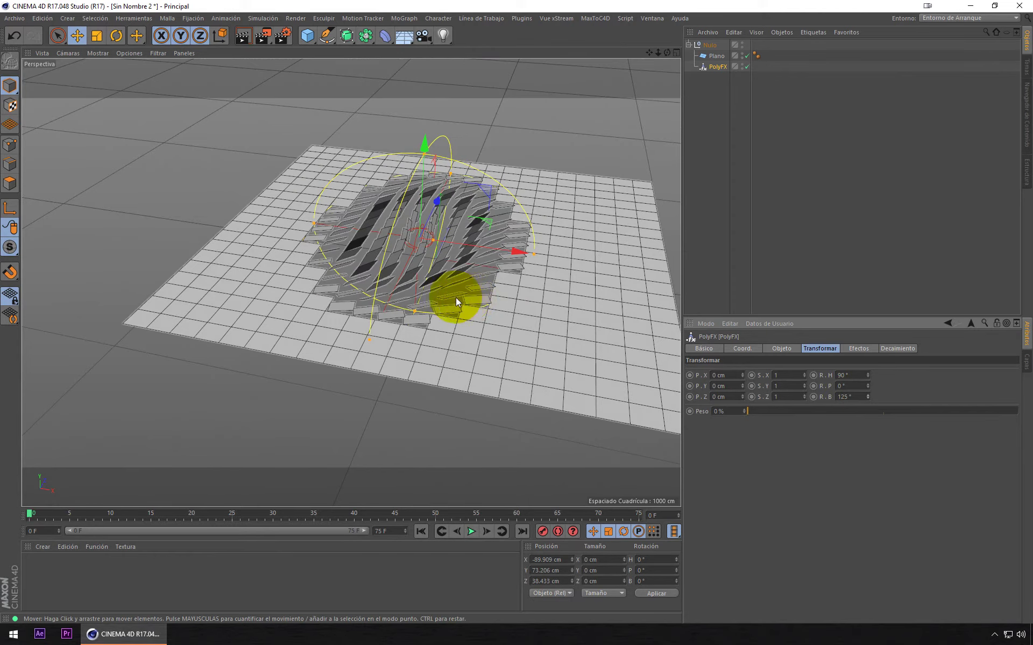
pyautogui.keyDown('alt'); pyautogui.moveTo(456, 298); pyautogui.dragTo(517, 322); pyautogui.keyUp('alt')
pyautogui.moveTo(421, 215)
pyautogui.mouseDown()
pyautogui.moveTo(570, 202)
pyautogui.moveTo(482, 214)
pyautogui.mouseUp()
# - Reset the PolyFX heading and bank rotations to 0°
pyautogui.doubleClick(842, 375)
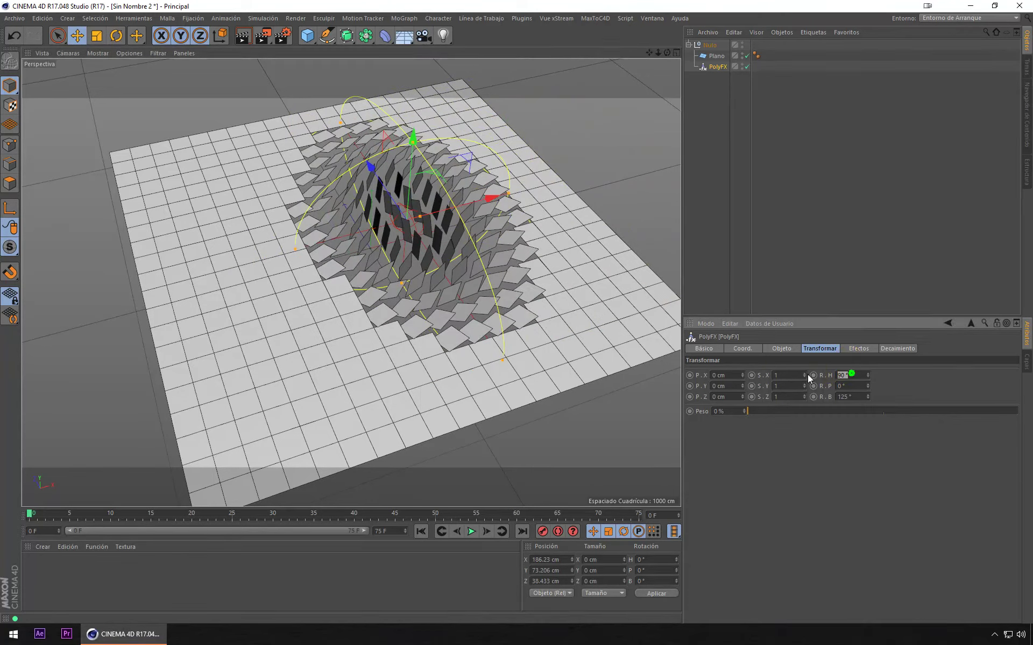
pyautogui.write('0')
pyautogui.moveTo(864, 399); pyautogui.dragTo(830, 445)
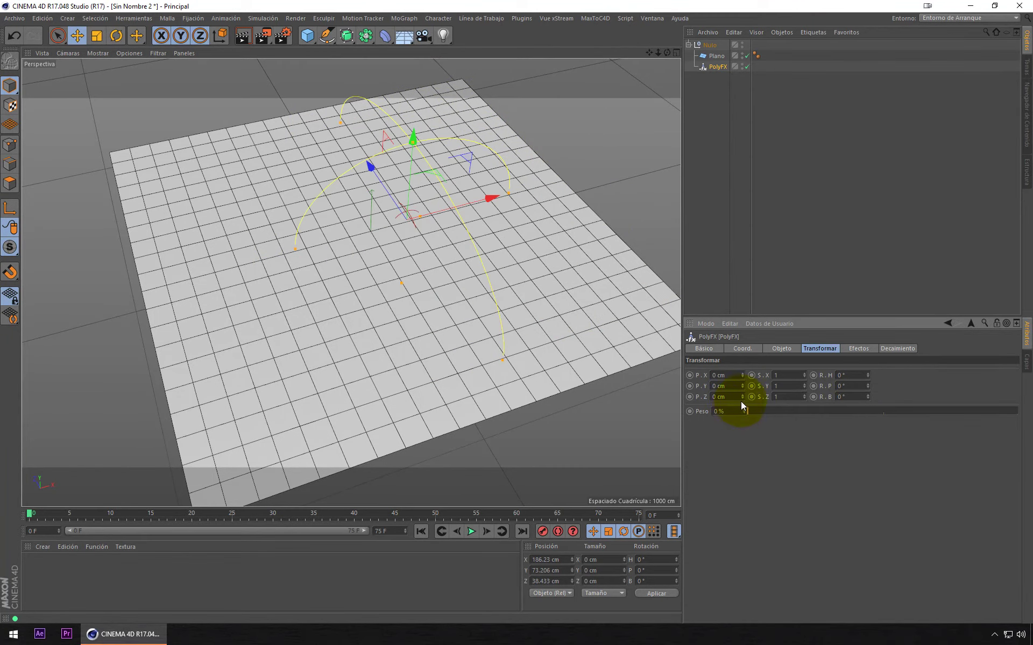
# - Lift PolyFX tiles to 178 cm on Z and shrink the falloff sphere around them
pyautogui.moveTo(742, 385); pyautogui.dragTo(739, 385)
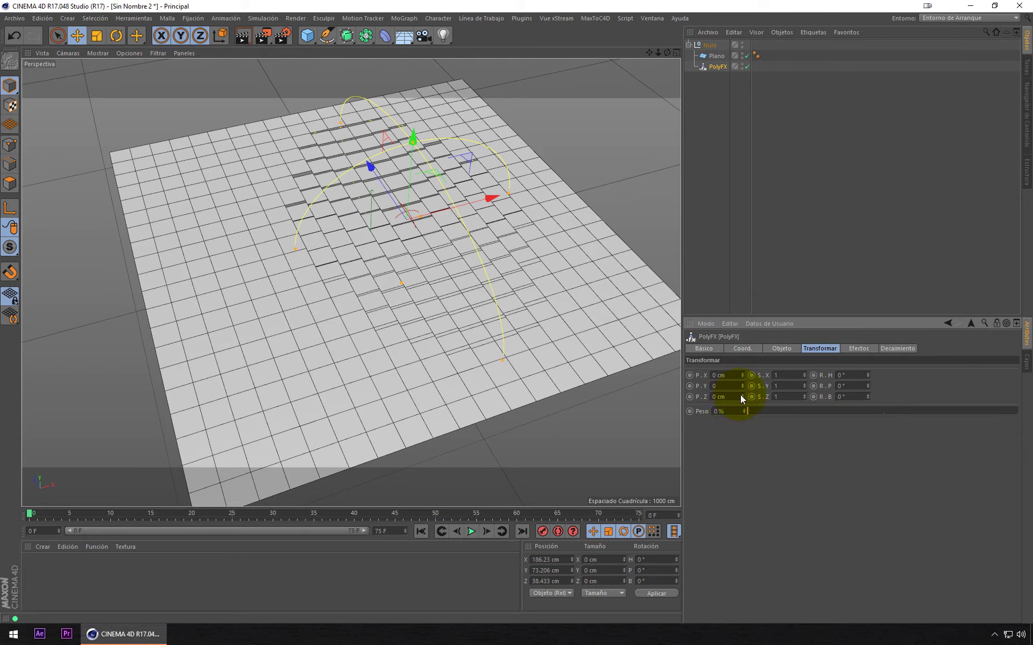
pyautogui.moveTo(743, 397); pyautogui.dragTo(715, 365)
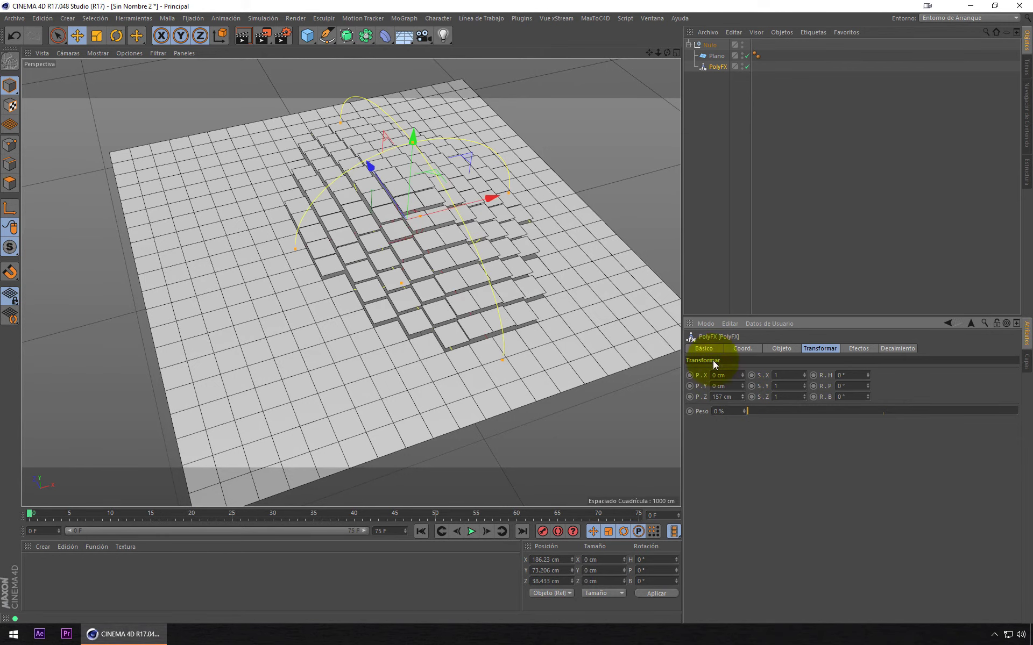
pyautogui.moveTo(503, 360); pyautogui.dragTo(436, 266)
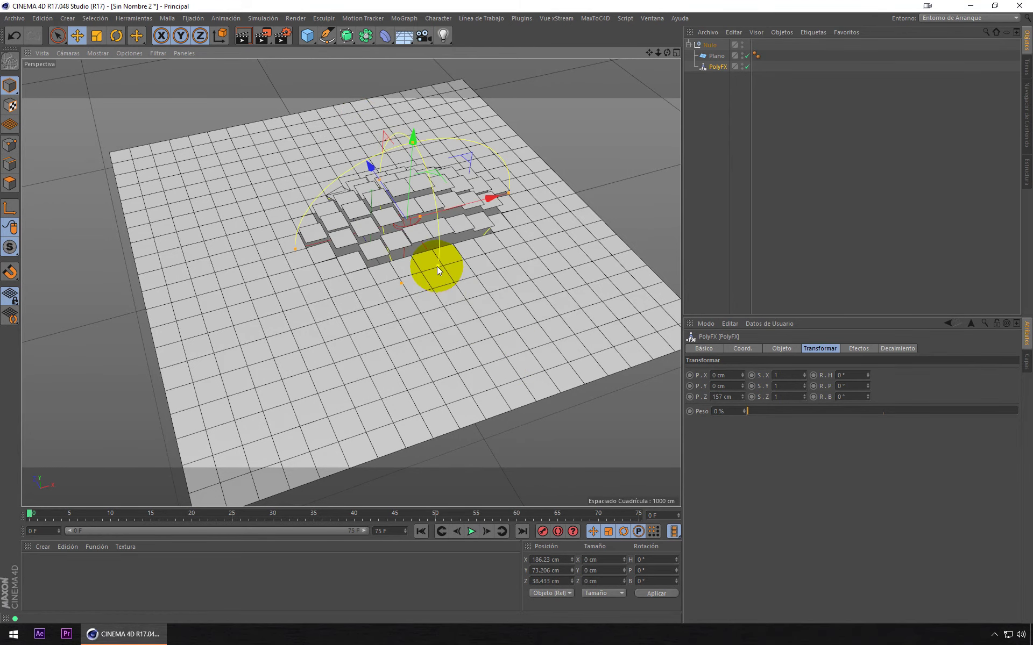
pyautogui.moveTo(511, 192); pyautogui.dragTo(465, 202)
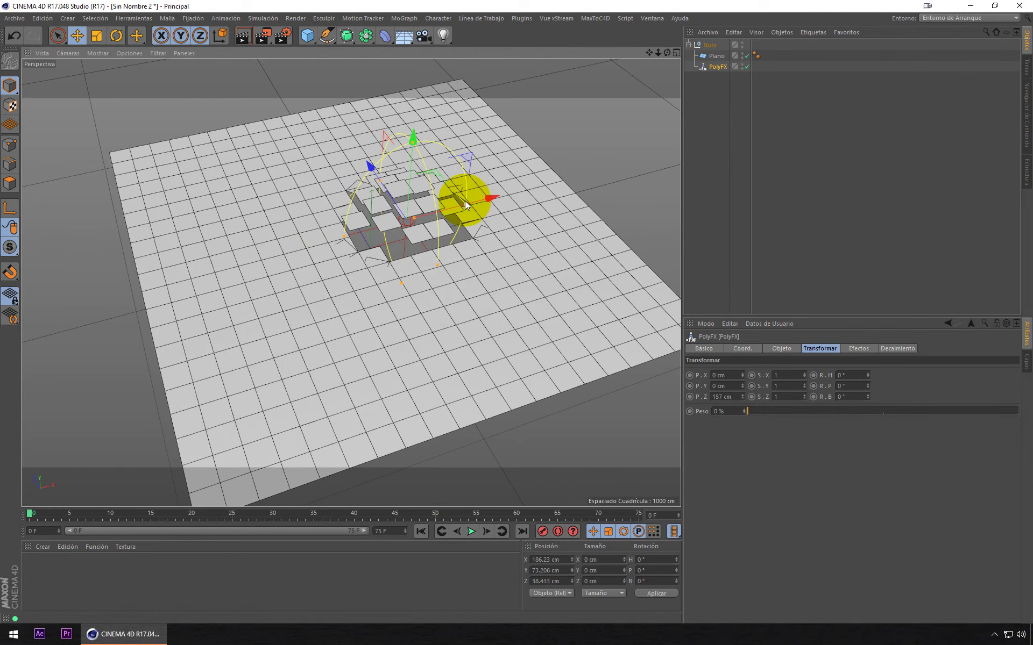
pyautogui.click(441, 263)
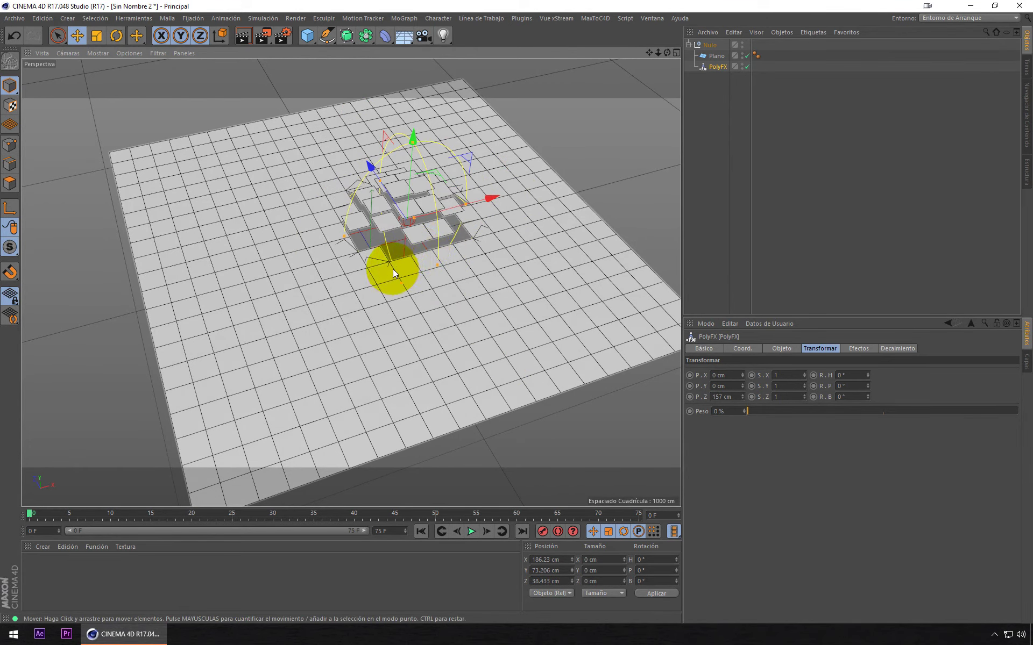
pyautogui.moveTo(393, 269)
pyautogui.keyDown('alt'); pyautogui.mouseDown()
pyautogui.moveTo(441, 262)
pyautogui.moveTo(446, 234)
pyautogui.mouseUp(); pyautogui.keyUp('alt')
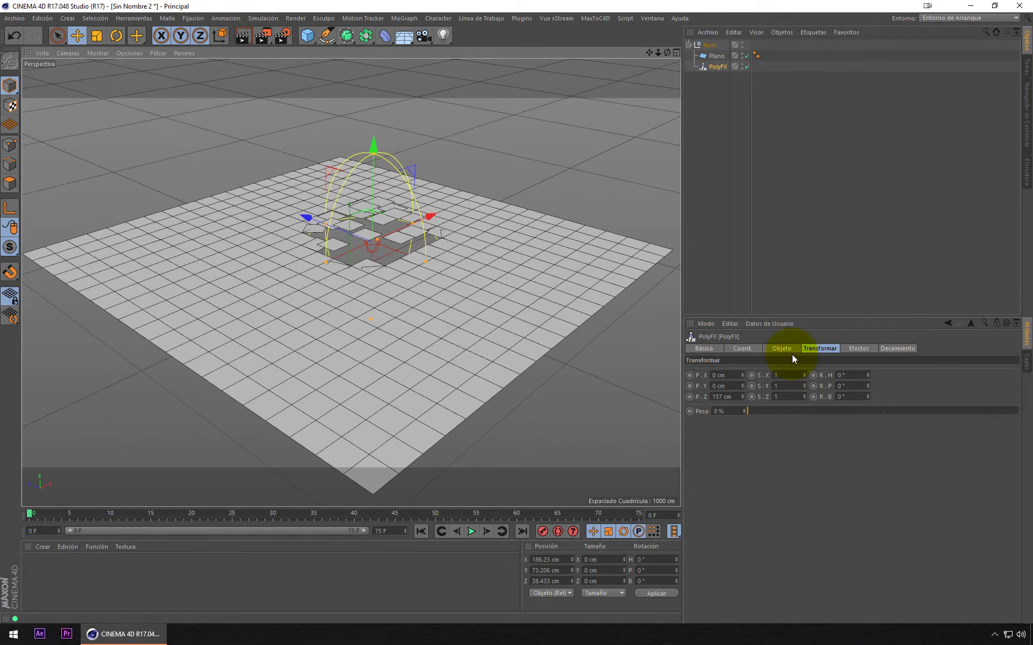
pyautogui.moveTo(744, 396); pyautogui.dragTo(743, 392)
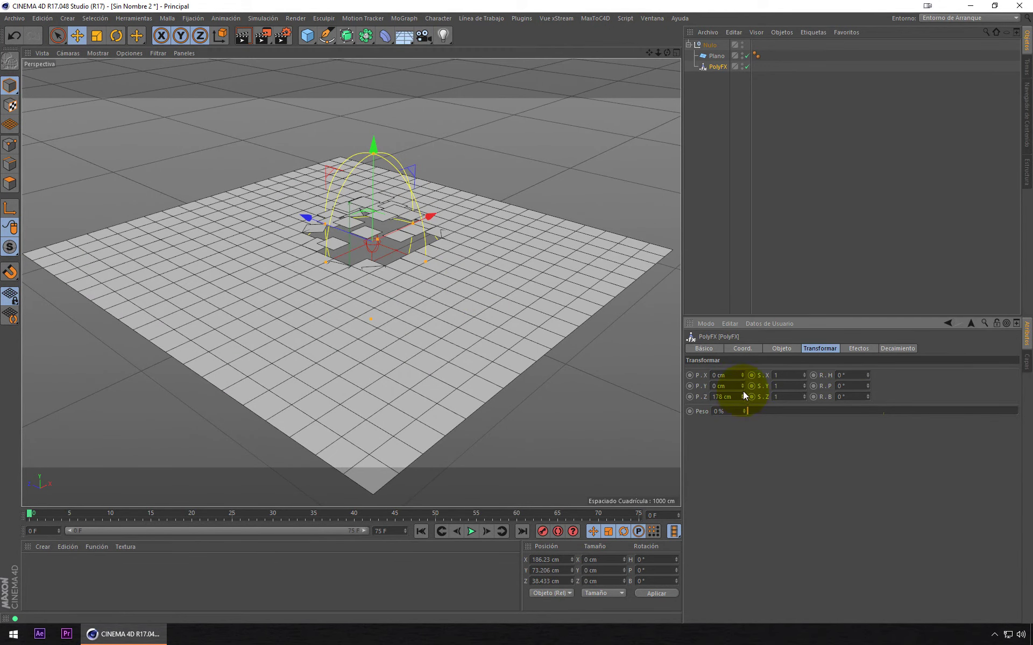
pyautogui.click(728, 60)
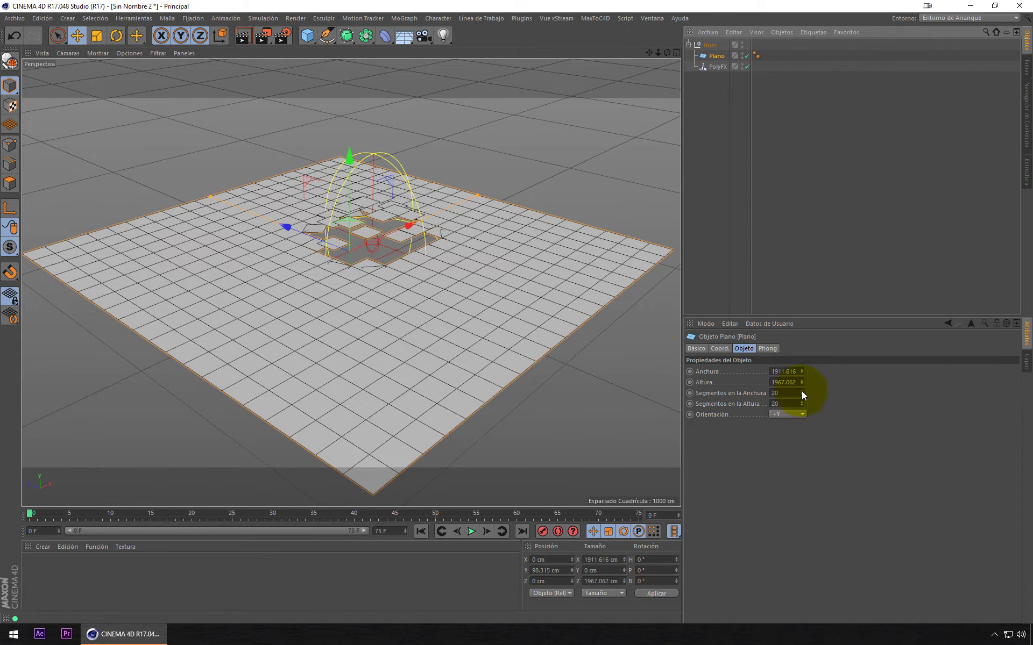
# - Subdivide the plane to 88 × 77 segments, undoing an accidental plane shift
pyautogui.moveTo(802, 391); pyautogui.dragTo(799, 428)
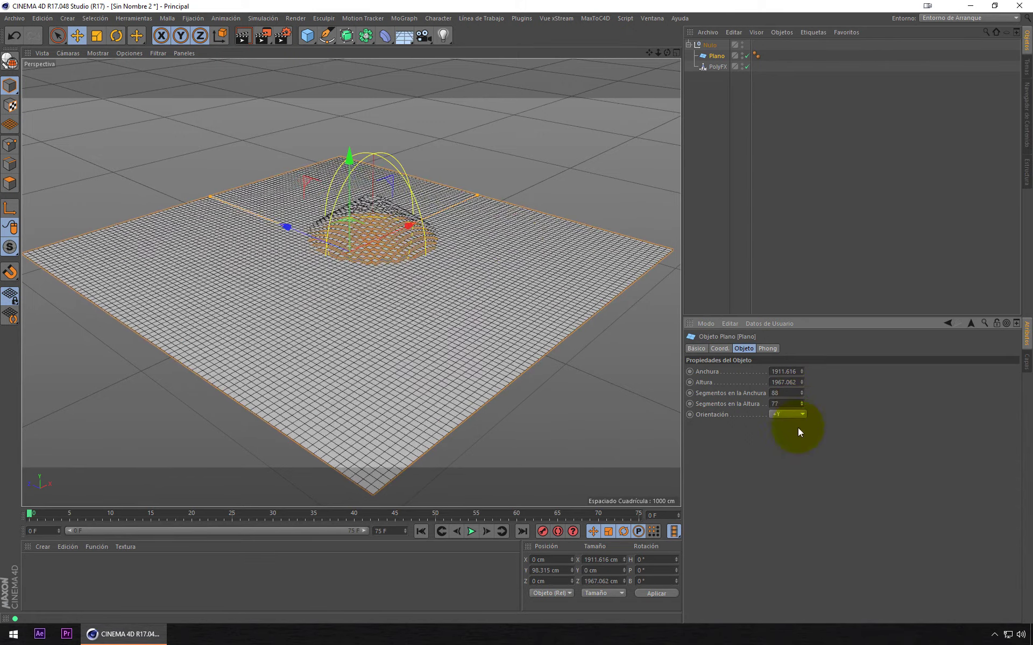
pyautogui.moveTo(484, 250)
pyautogui.keyDown('alt'); pyautogui.mouseDown()
pyautogui.moveTo(431, 176)
pyautogui.moveTo(439, 201)
pyautogui.moveTo(428, 202)
pyautogui.mouseUp(); pyautogui.keyUp('alt')
pyautogui.hotkey('ctrl', 'z')
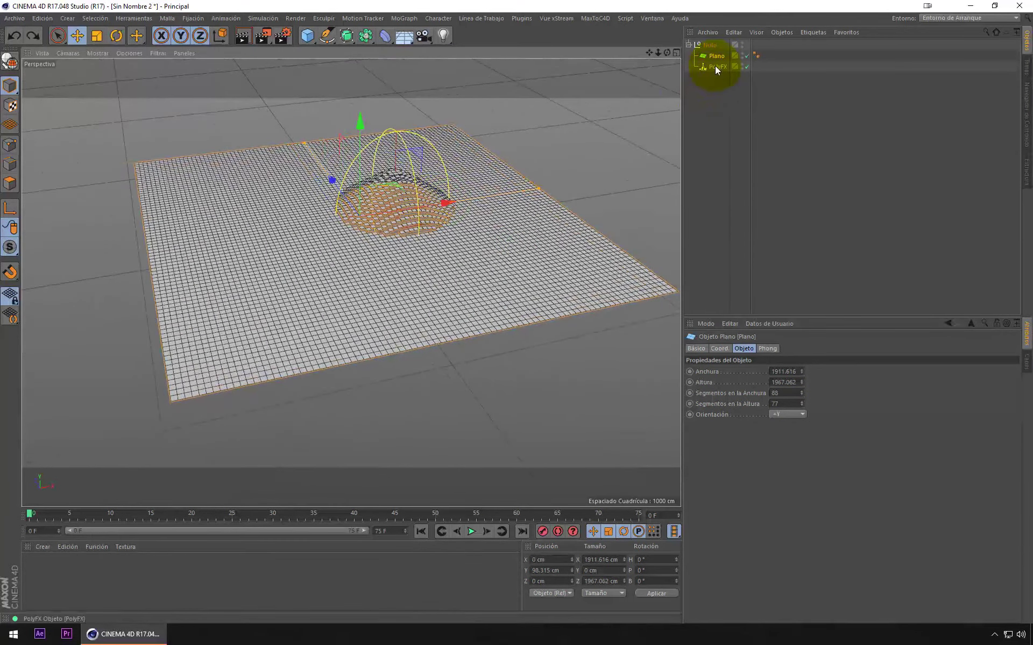
# - Move the PolyFX falloff toward the plane's corner
pyautogui.click(715, 65)
pyautogui.moveTo(479, 199)
pyautogui.mouseDown()
pyautogui.moveTo(260, 215)
pyautogui.moveTo(275, 234)
pyautogui.moveTo(357, 225)
pyautogui.mouseUp()
pyautogui.moveTo(123, 261)
pyautogui.mouseDown()
pyautogui.moveTo(283, 283)
pyautogui.moveTo(349, 275)
pyautogui.moveTo(286, 277)
pyautogui.moveTo(393, 296)
pyautogui.moveTo(272, 346)
pyautogui.moveTo(627, 272)
pyautogui.moveTo(579, 260)
pyautogui.moveTo(570, 252)
pyautogui.moveTo(579, 237)
pyautogui.moveTo(404, 288)
pyautogui.moveTo(473, 258)
pyautogui.mouseUp()
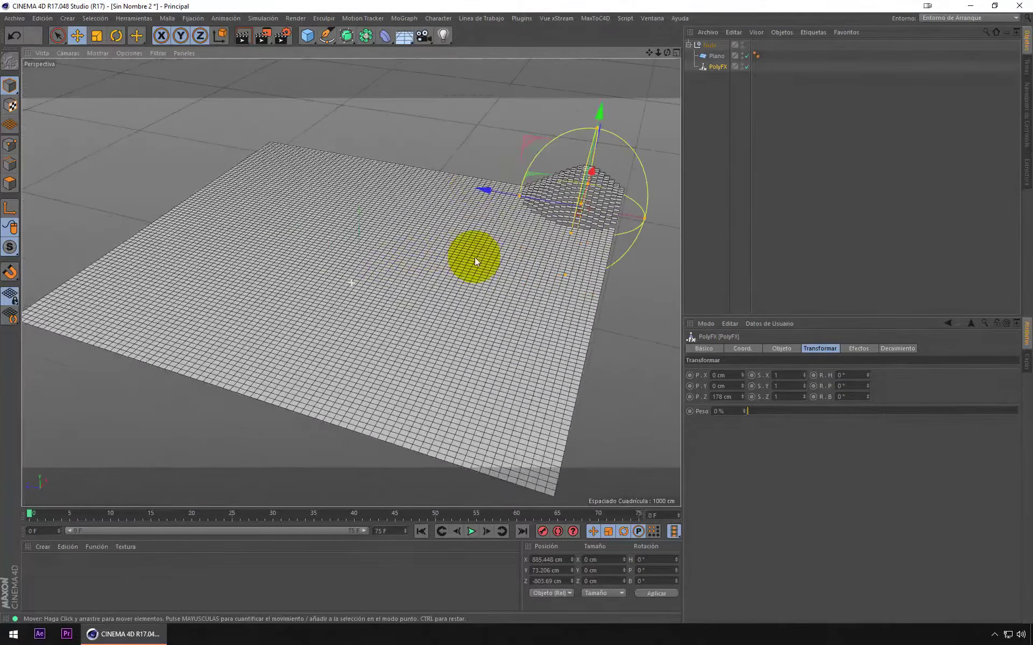
# - Sweep the PolyFX falloff back and forth across the dense plane, ending near X 916 cm
pyautogui.moveTo(486, 189)
pyautogui.mouseDown()
pyautogui.moveTo(199, 145)
pyautogui.moveTo(241, 194)
pyautogui.moveTo(279, 184)
pyautogui.mouseUp()
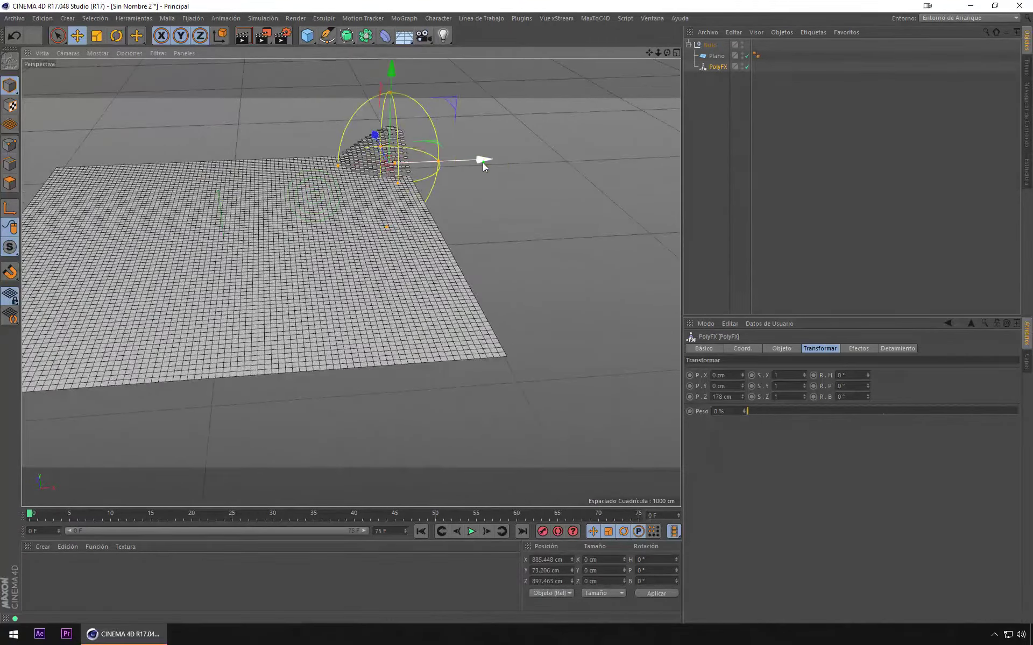
pyautogui.moveTo(482, 162)
pyautogui.mouseDown()
pyautogui.moveTo(332, 159)
pyautogui.moveTo(300, 281)
pyautogui.moveTo(249, 283)
pyautogui.moveTo(353, 306)
pyautogui.moveTo(445, 166)
pyautogui.moveTo(380, 201)
pyautogui.moveTo(272, 329)
pyautogui.moveTo(380, 299)
pyautogui.mouseUp()
pyautogui.moveTo(357, 353); pyautogui.dragTo(563, 337)
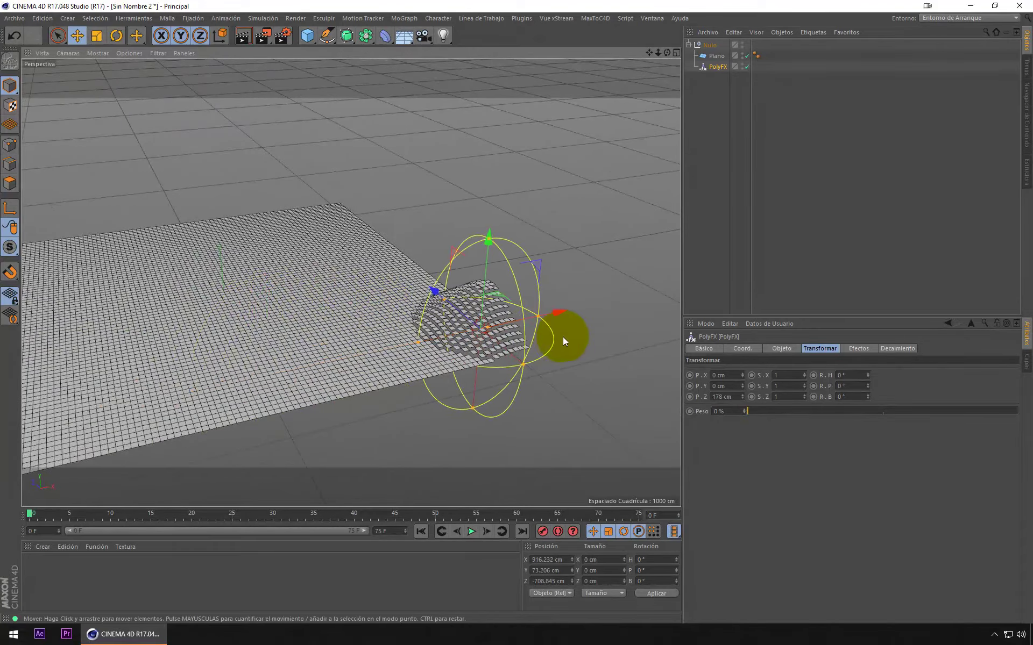
pyautogui.moveTo(417, 331)
pyautogui.keyDown('alt'); pyautogui.mouseDown()
pyautogui.moveTo(476, 291)
pyautogui.moveTo(468, 314)
pyautogui.moveTo(451, 311)
pyautogui.mouseUp(); pyautogui.keyUp('alt')
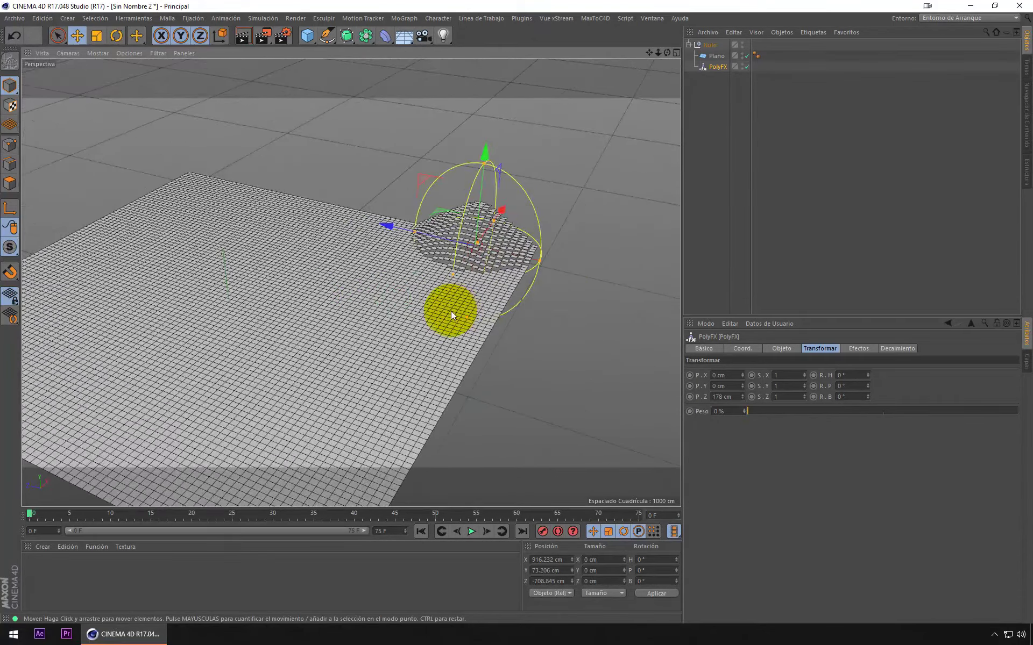
pyautogui.keyDown('alt'); pyautogui.moveTo(331, 336); pyautogui.dragTo(395, 292); pyautogui.keyUp('alt')
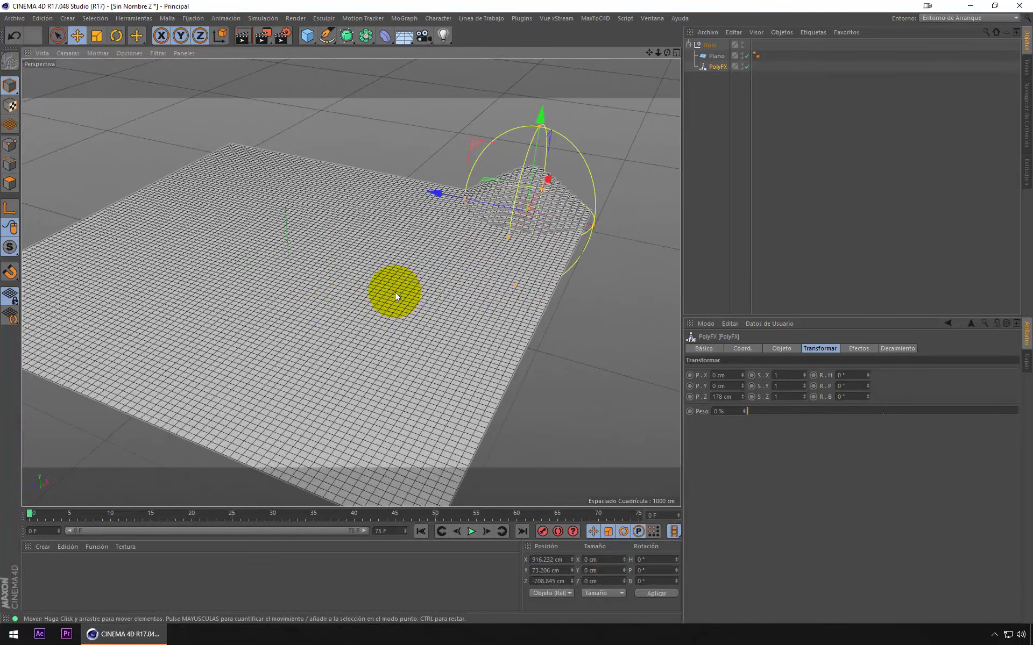
pyautogui.moveTo(437, 191)
pyautogui.mouseDown()
pyautogui.moveTo(320, 175)
pyautogui.moveTo(233, 222)
pyautogui.mouseUp()
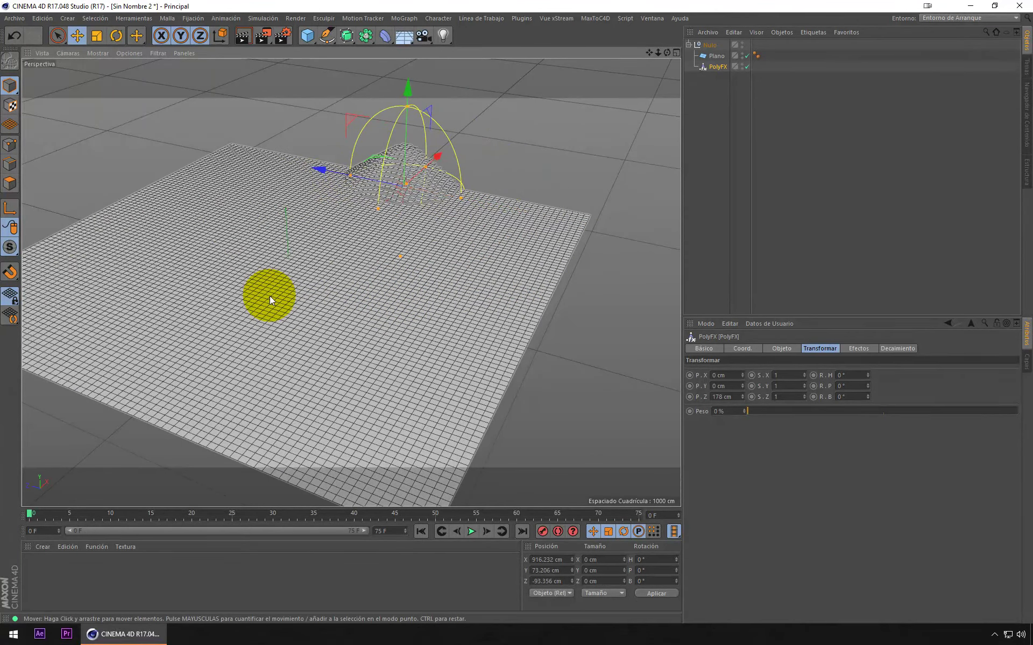
pyautogui.keyDown('alt'); pyautogui.moveTo(270, 296); pyautogui.dragTo(260, 302); pyautogui.keyUp('alt')
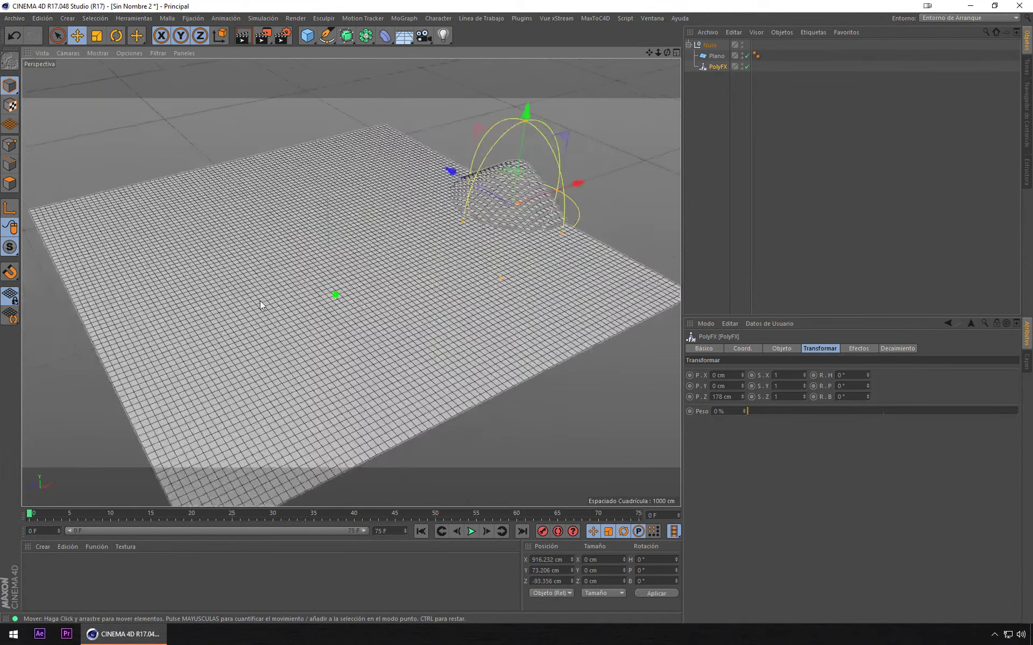